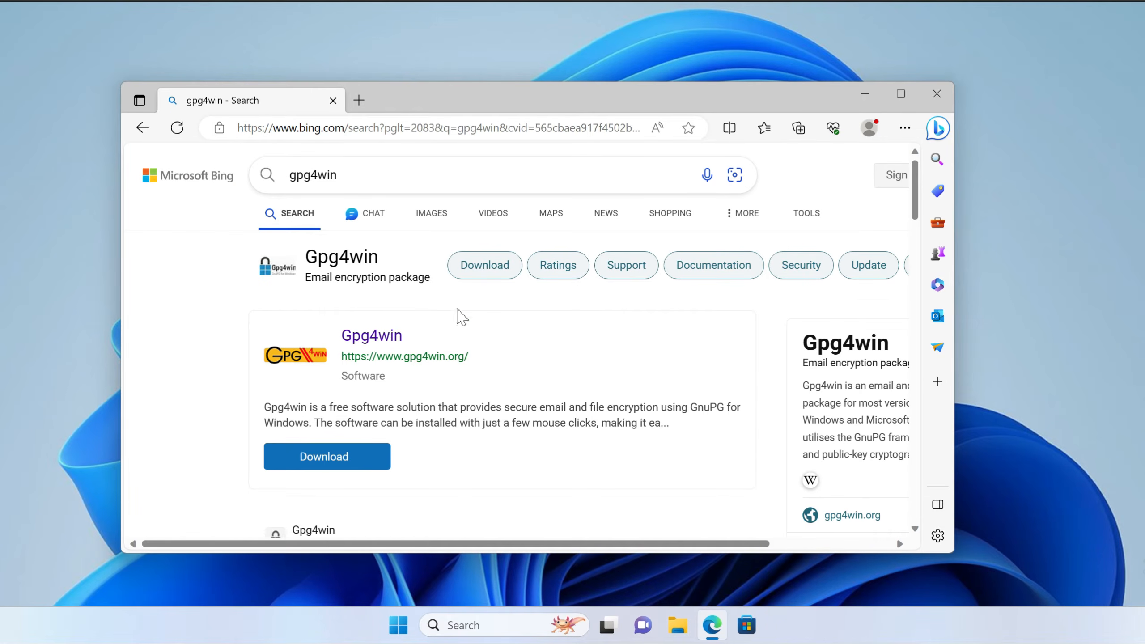
Open the Gpg4win website from the search results and go to the Gpg4win 4.2.0 download page.
scroll(531, 309, "down", 1)
scroll(493, 312, "up", 1)
left_click(376, 463)
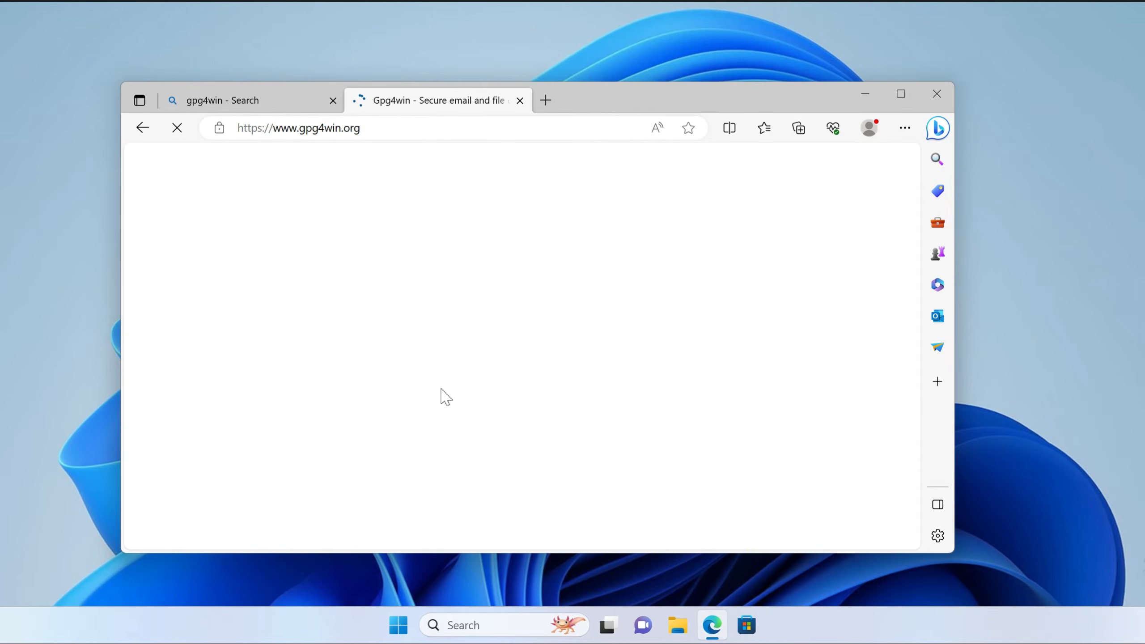
left_click(225, 291)
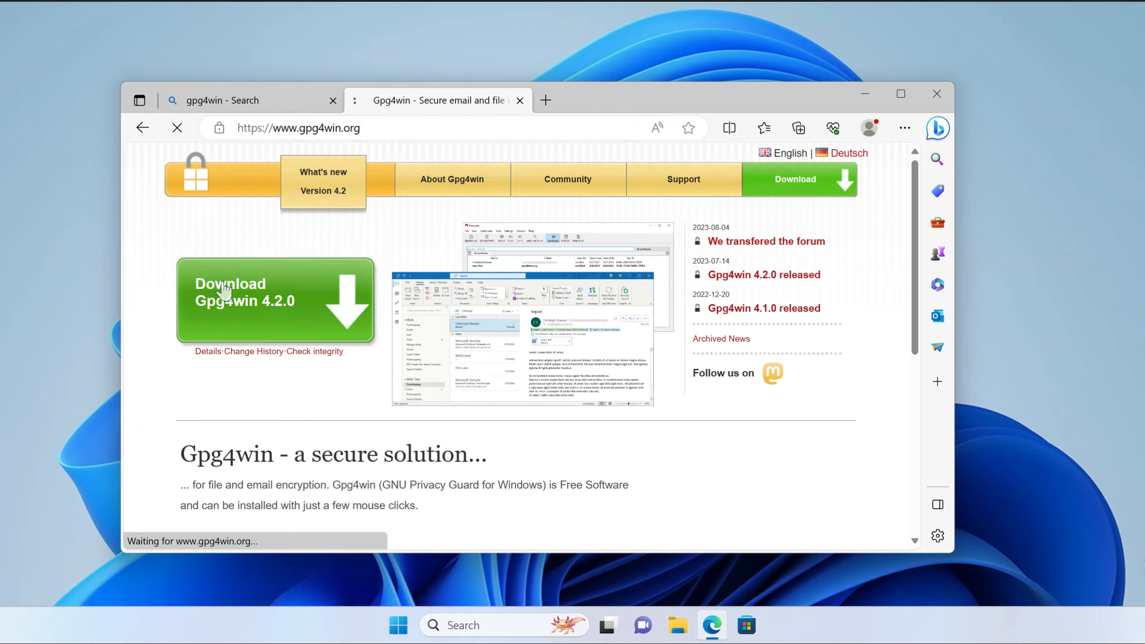
Choose a $0 donation and download the Gpg4win 4.2.0 installer.
scroll(301, 376, "down", 6)
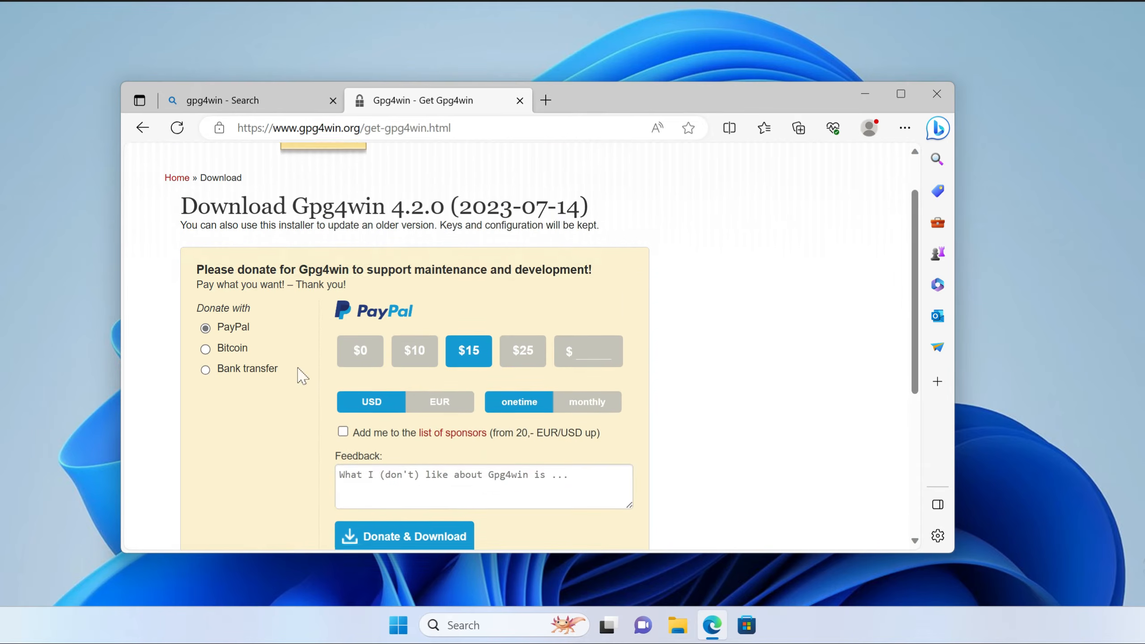
scroll(302, 376, "up", 4)
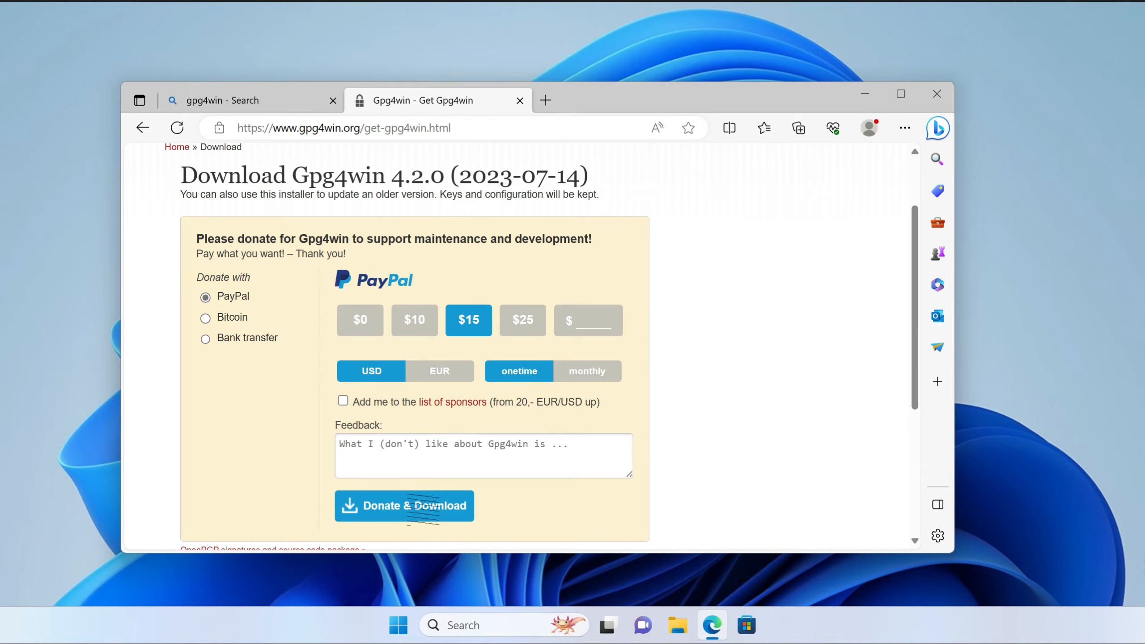
left_click(364, 328)
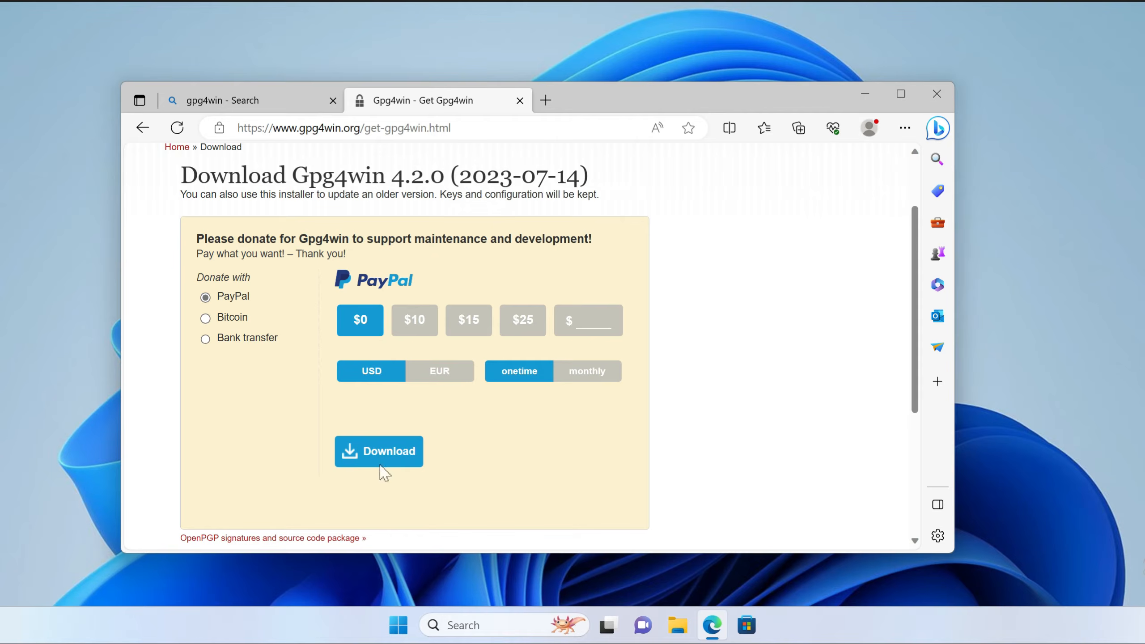
left_click(382, 451)
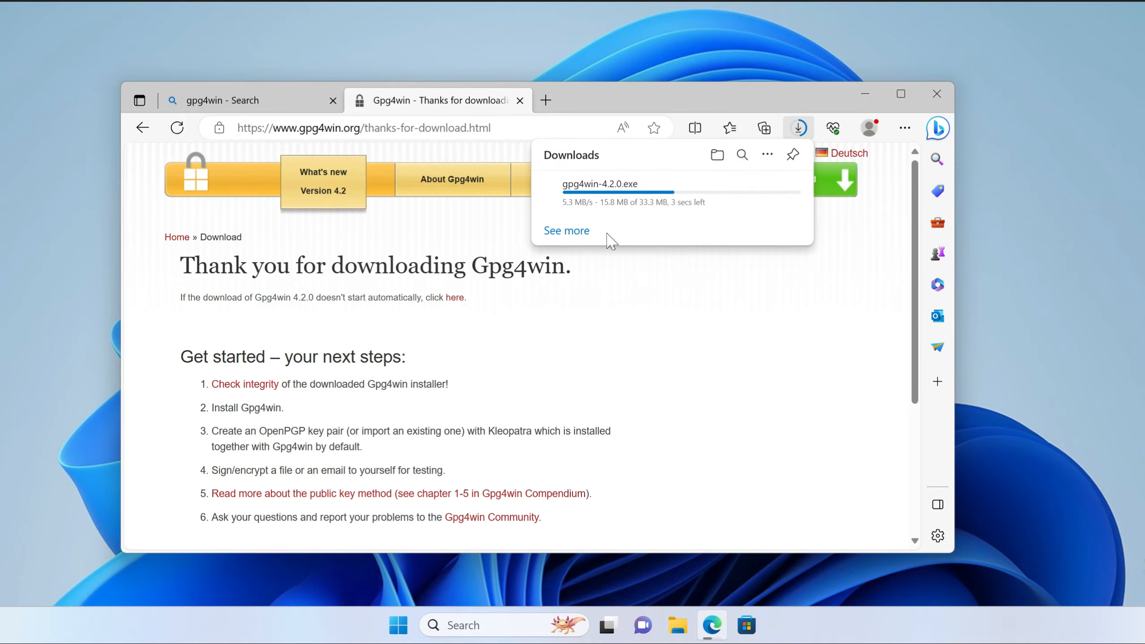
Run the downloaded gpg4win-4.2.0.exe, install Gpg4win with the default components and finish the setup.
mouse_move(647, 195)
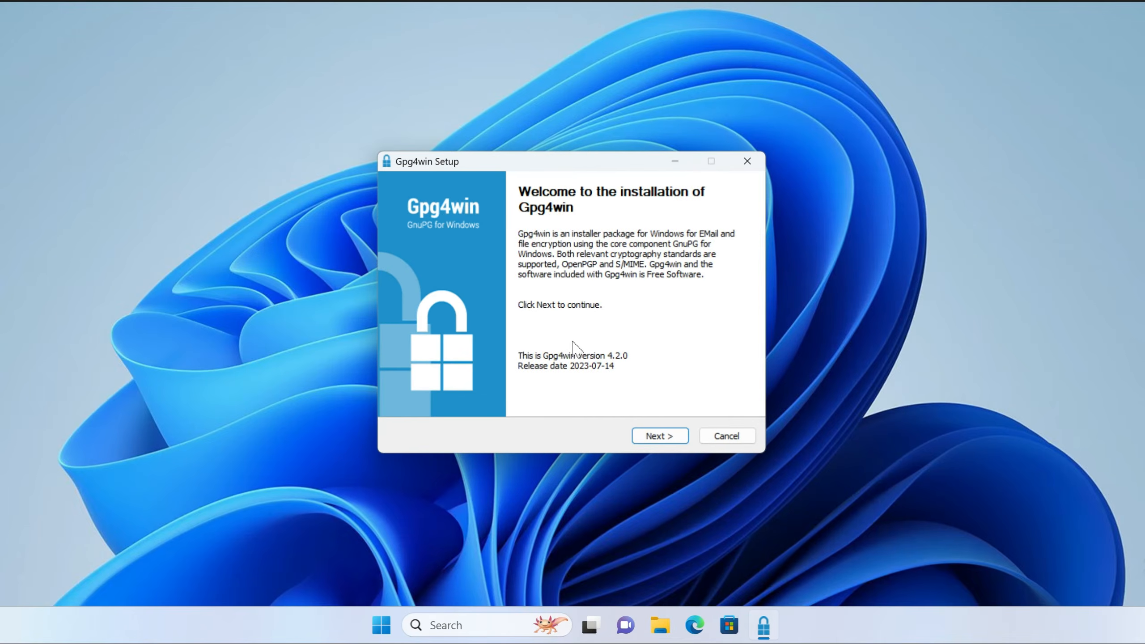
left_click(658, 435)
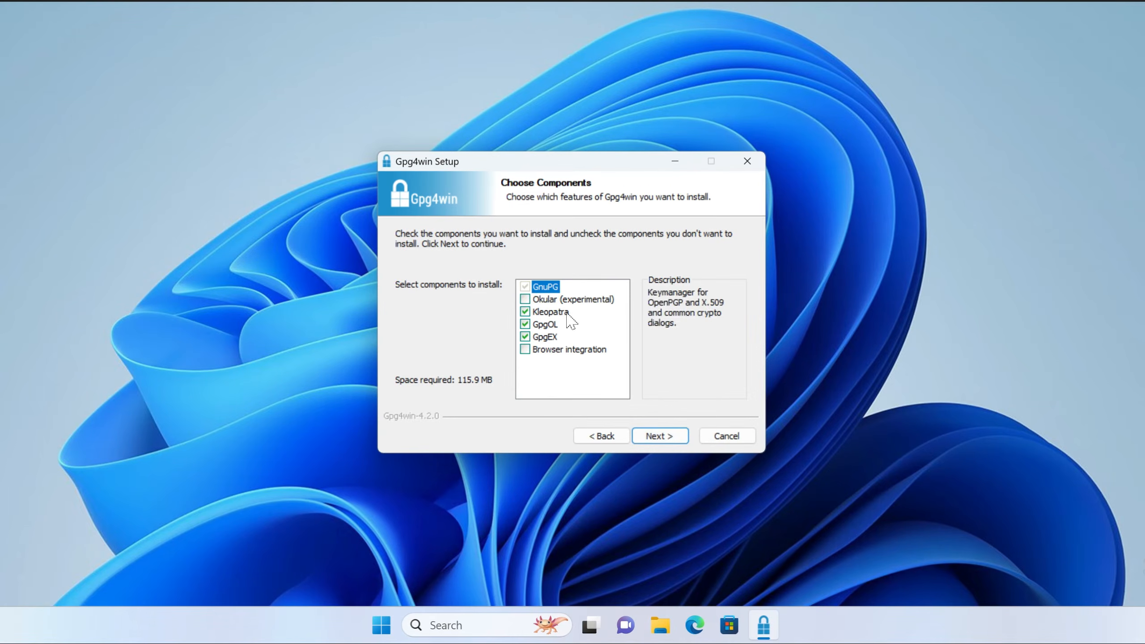
left_click(660, 436)
left_click(671, 438)
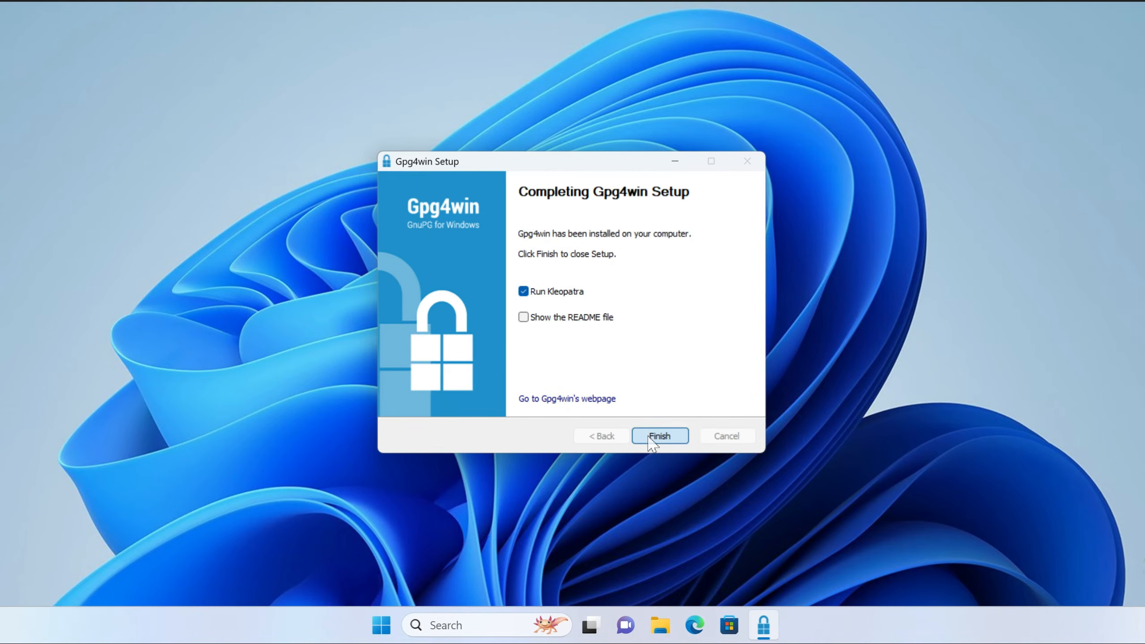
left_click(659, 436)
Launch Kleopatra from the desktop, then shrink its window and place it near the middle of the screen.
double_click(471, 267)
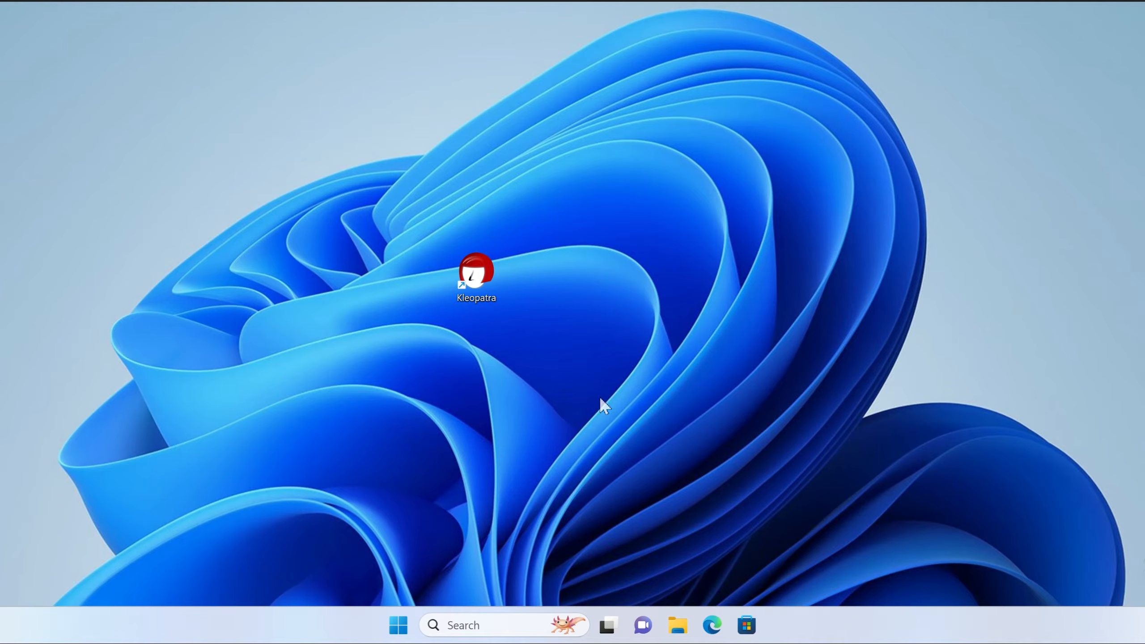
double_click(488, 264)
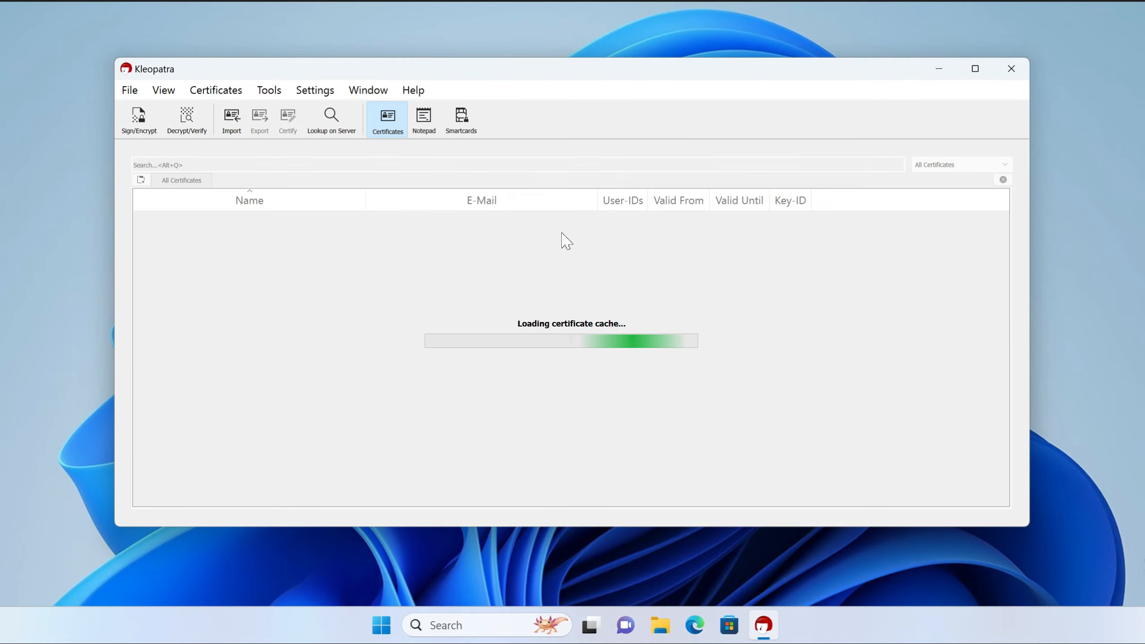
left_click_drag(420, 74, 436, 101)
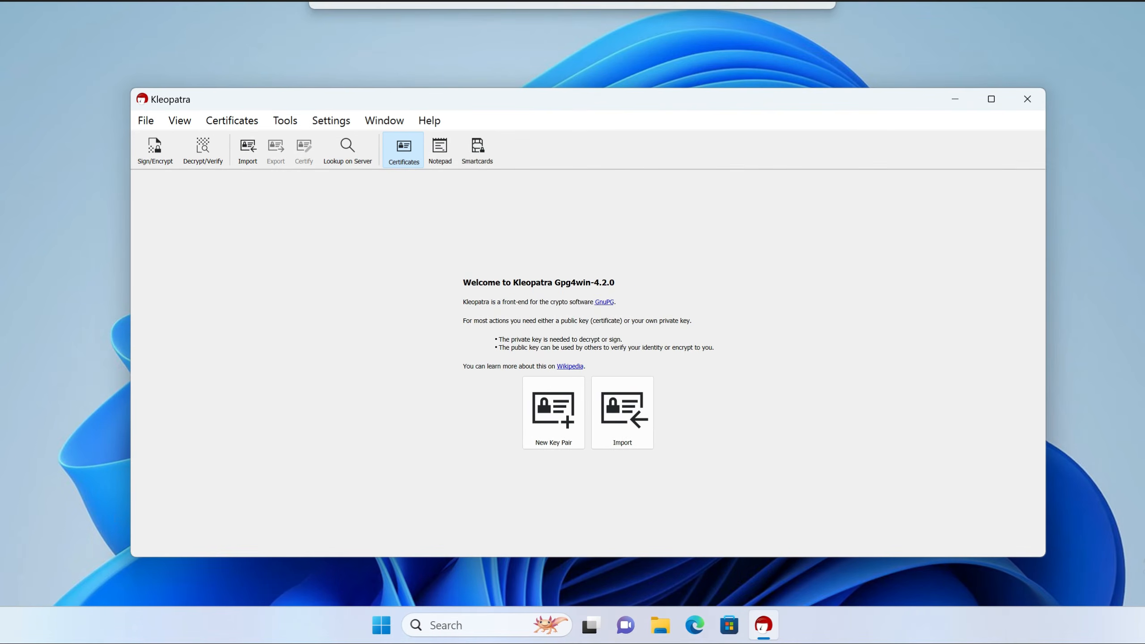
left_click_drag(137, 92, 288, 120)
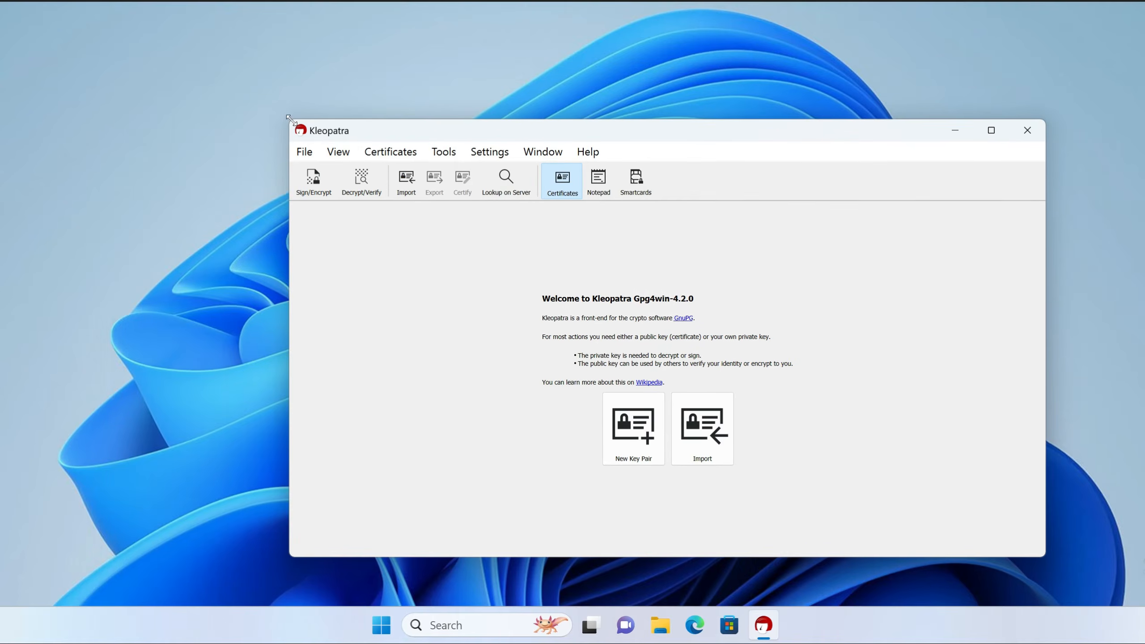
left_click_drag(481, 132, 359, 119)
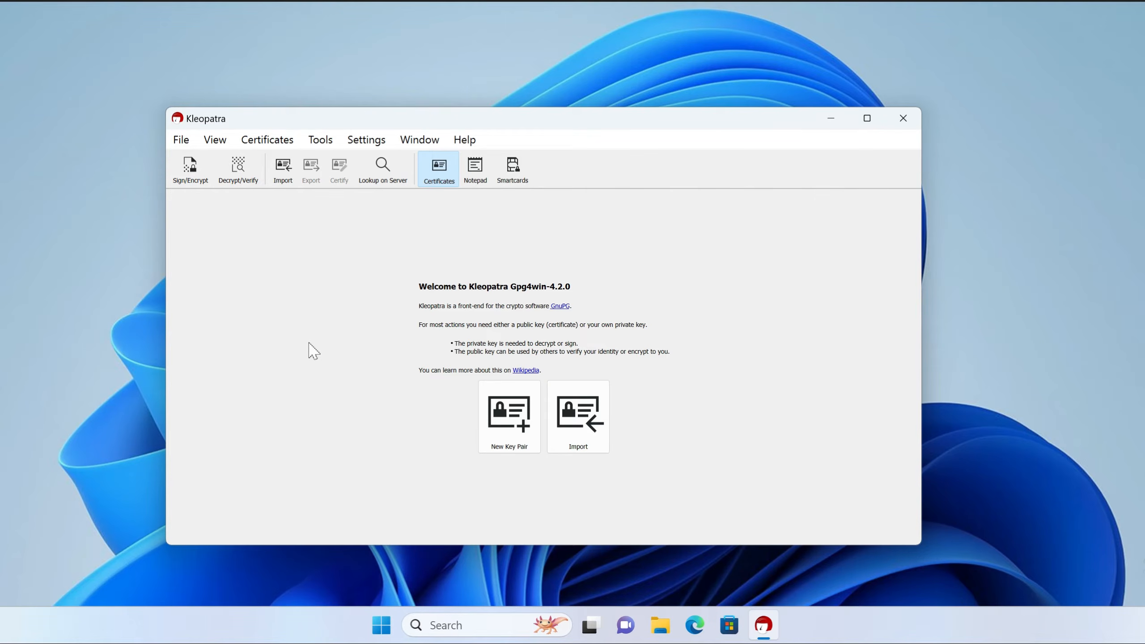
Start a new OpenPGP key pair and fill in the owner's name and email address, leaving passphrase protection off.
left_click(518, 446)
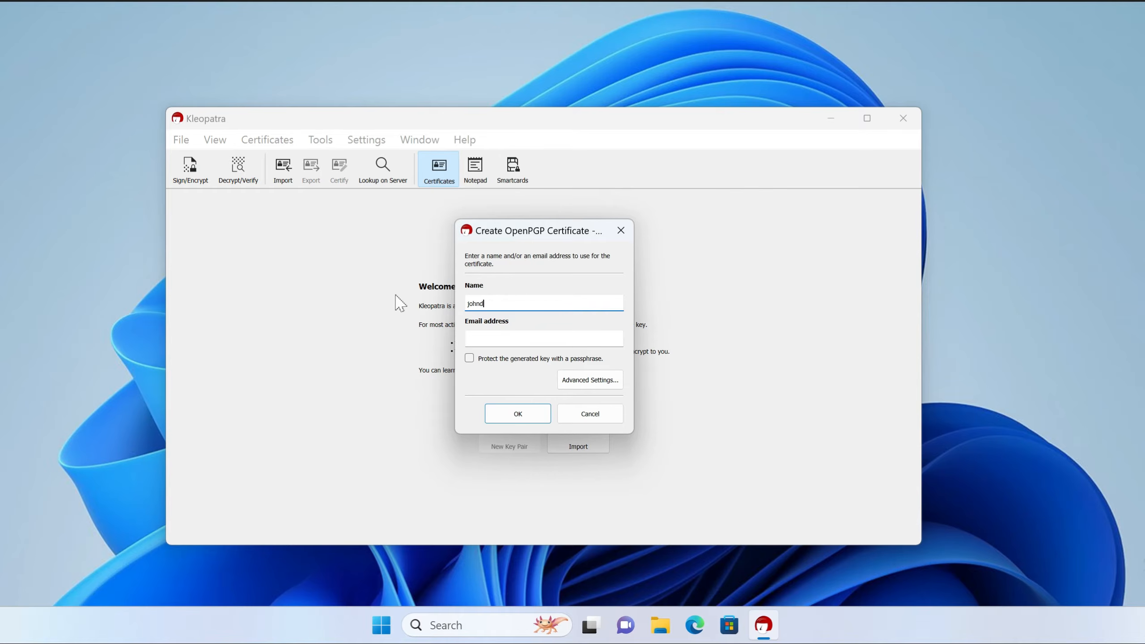
key("Tab")
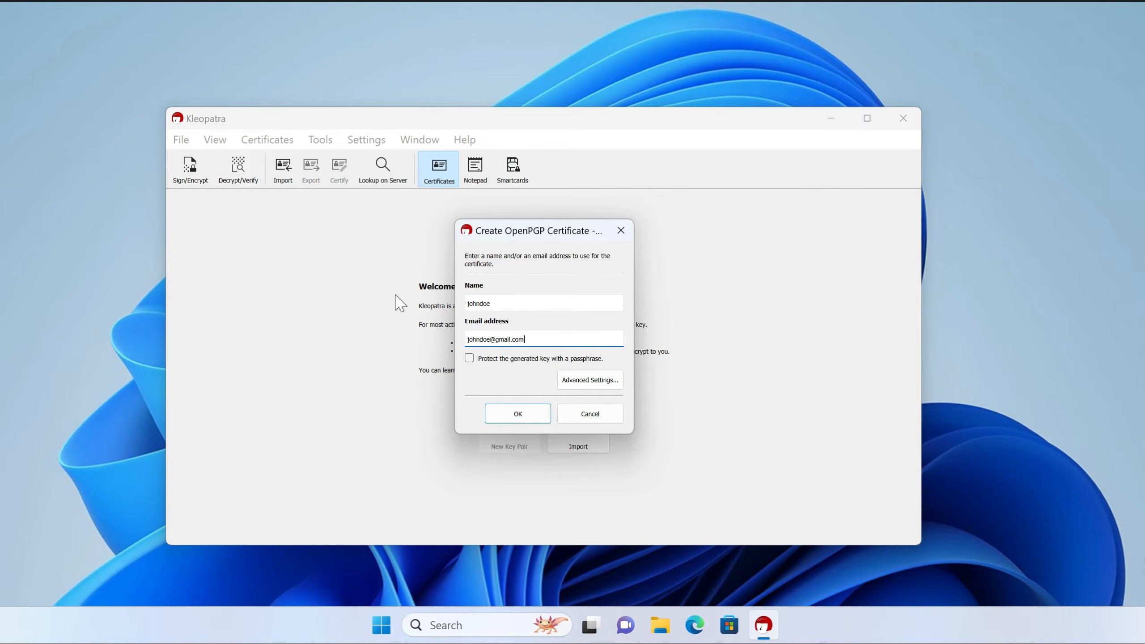
left_click(469, 361)
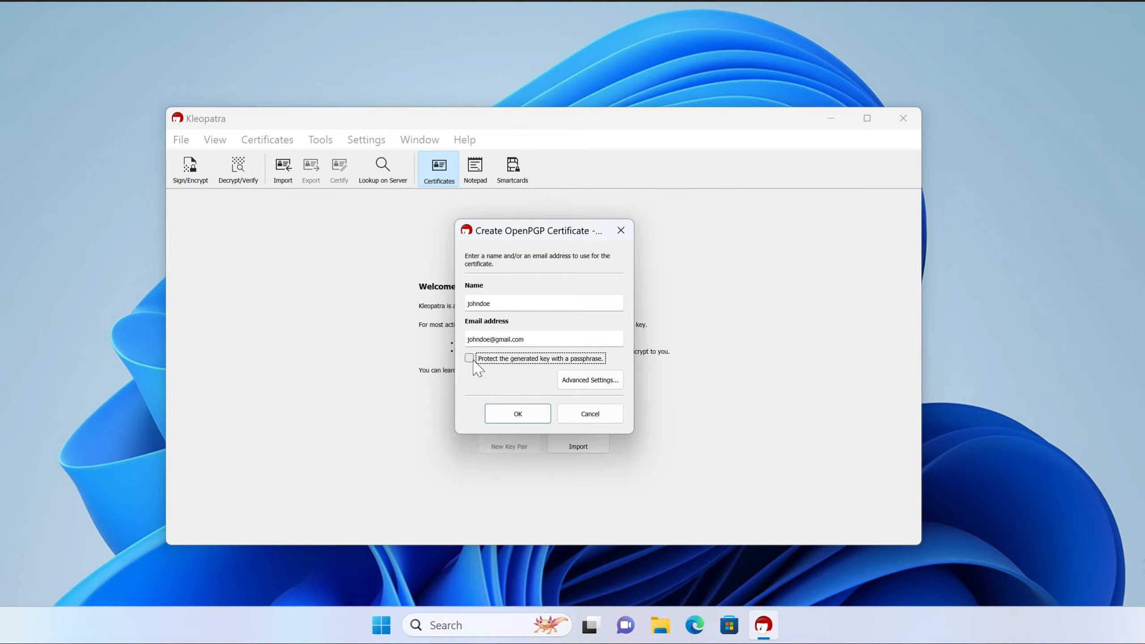
In the key pair's advanced settings, set the certificate's validity end date to 12/6/2030 and accept the settings.
left_click(566, 384)
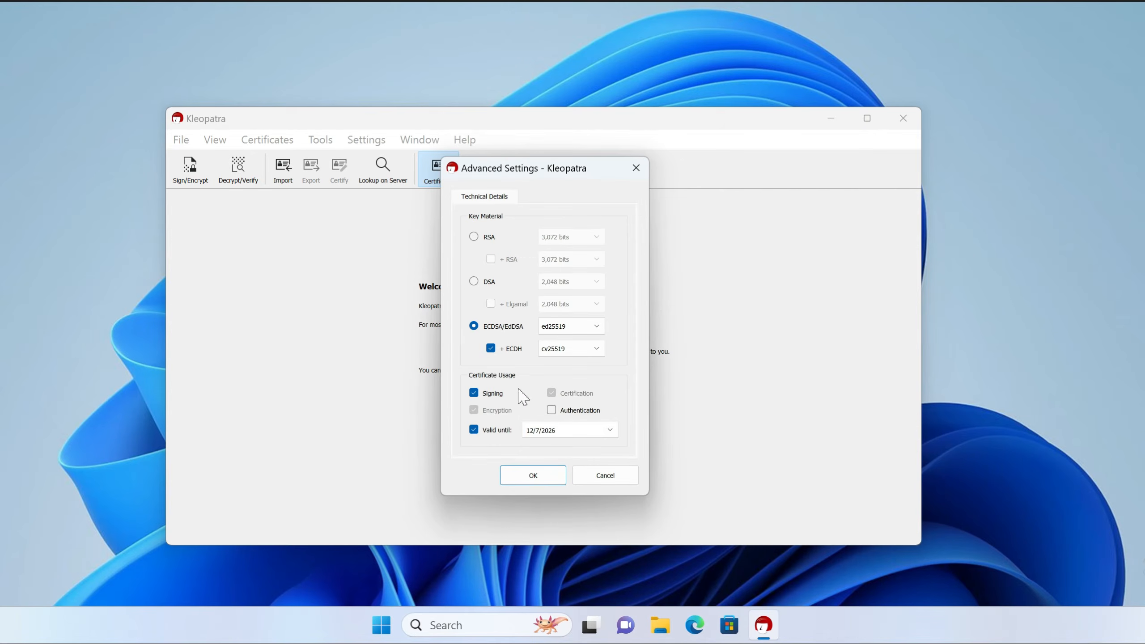
left_click_drag(510, 168, 503, 155)
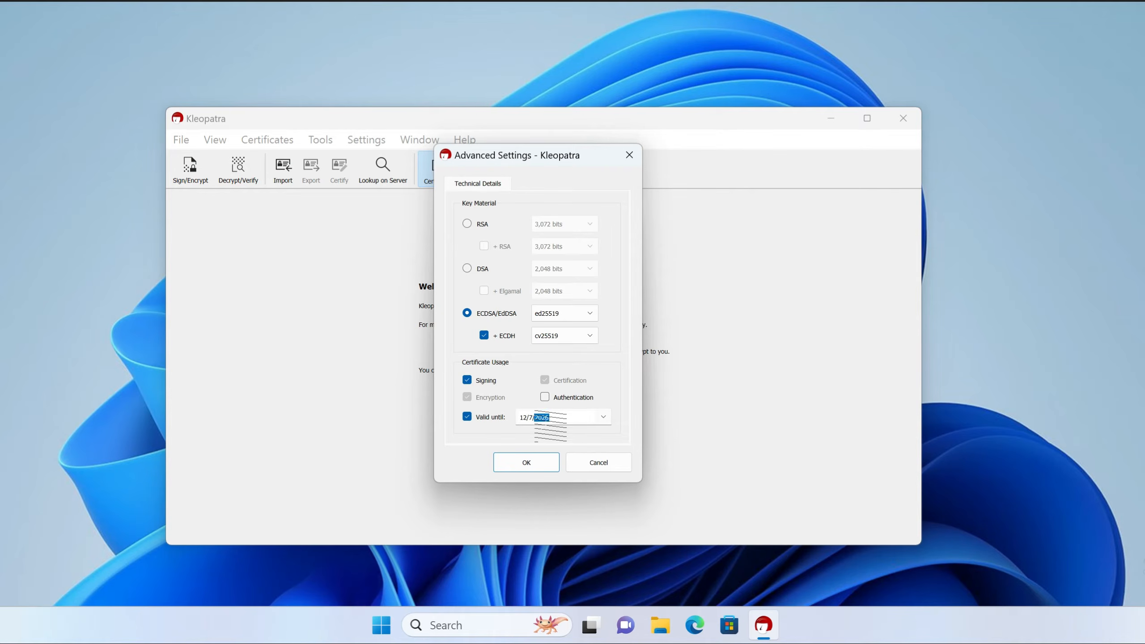
left_click(550, 417)
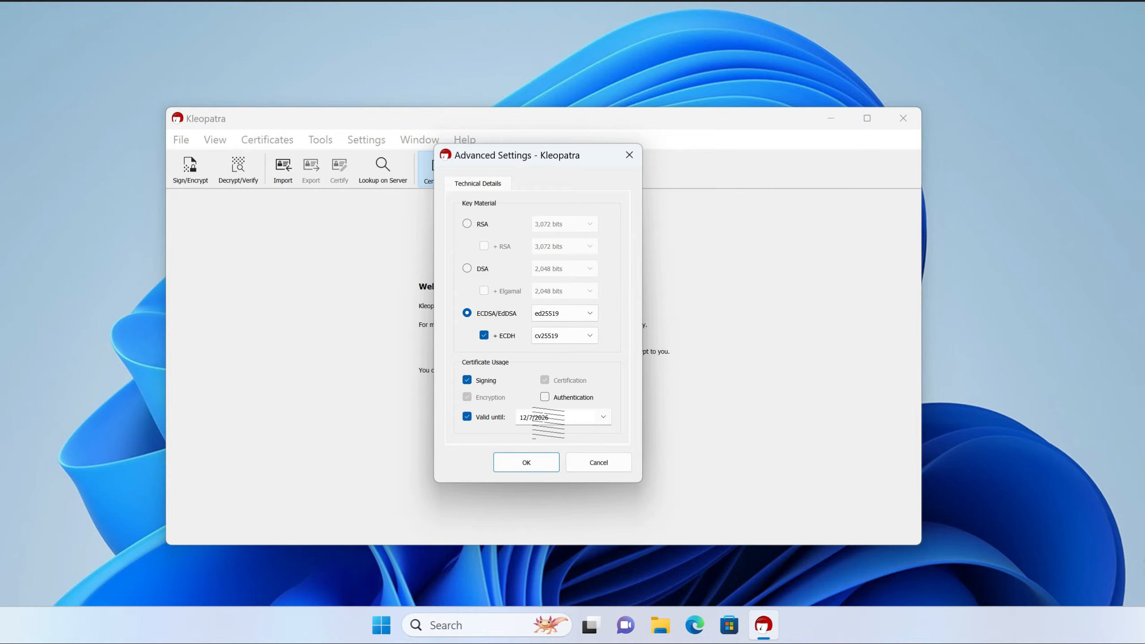
double_click(543, 420)
left_click(552, 421)
double_click(540, 416)
left_click(558, 415)
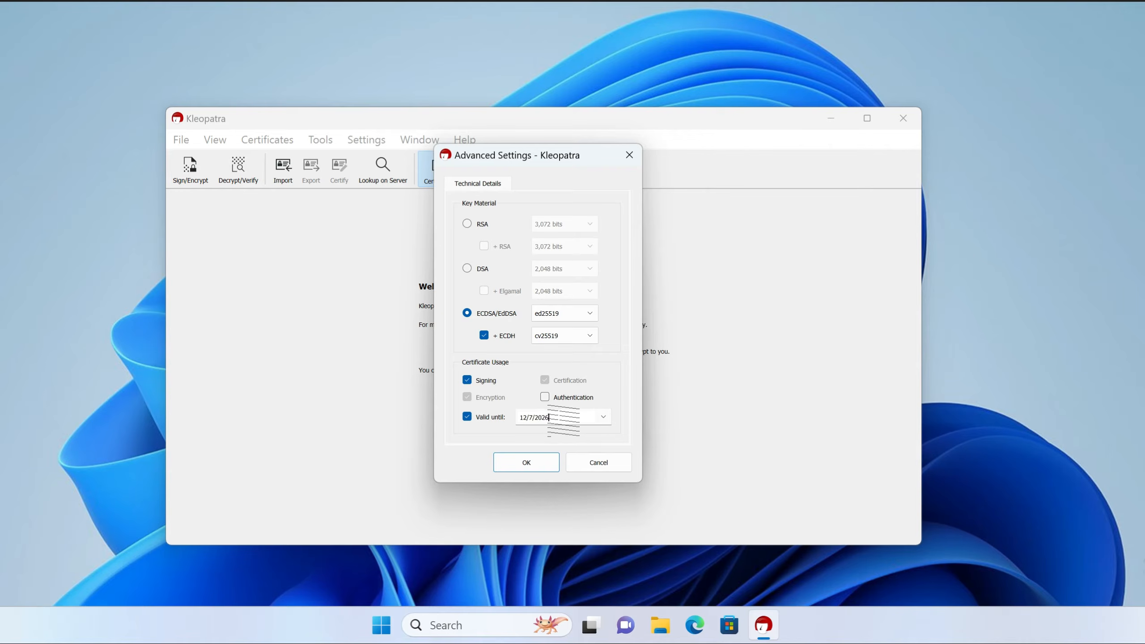
left_click(535, 417)
double_click(540, 418)
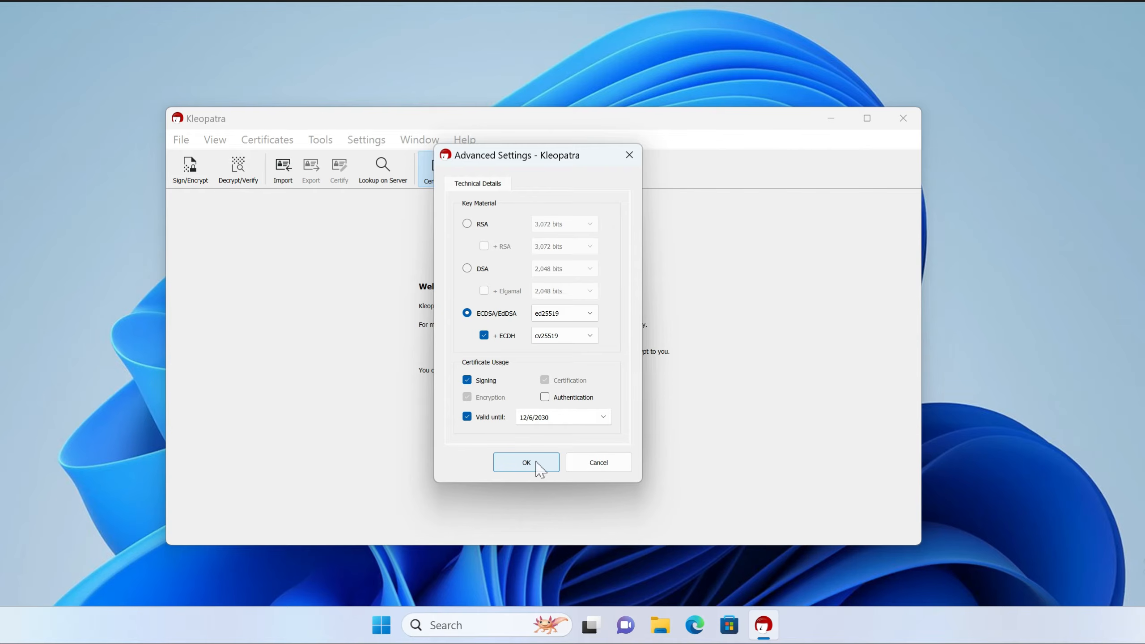
left_click(512, 467)
Create the OpenPGP certificate, dismiss the success message and select the new certificate in the list.
left_click(530, 421)
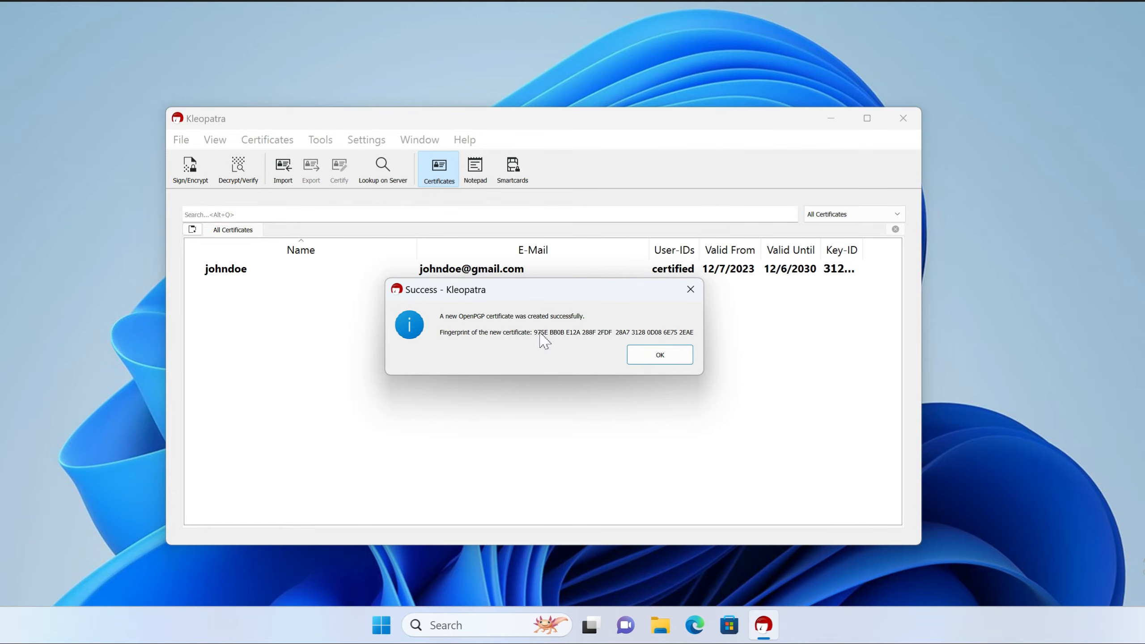
left_click(660, 355)
left_click(265, 273)
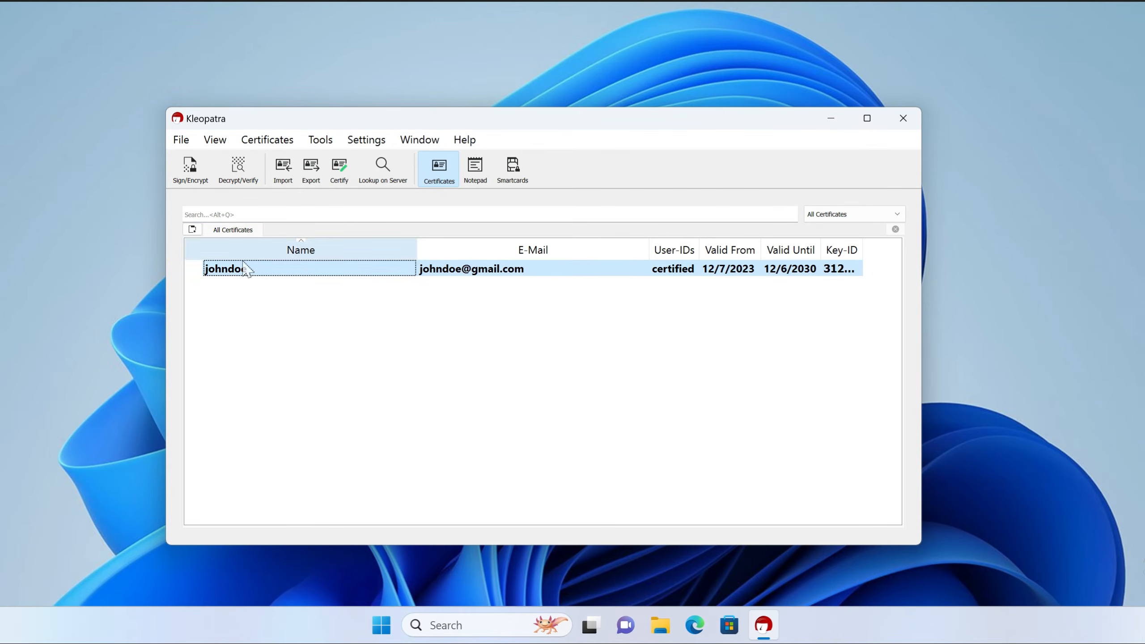
Narrow the E-Mail column and widen the Key-ID column so the full key ID fits.
left_click_drag(649, 253, 571, 249)
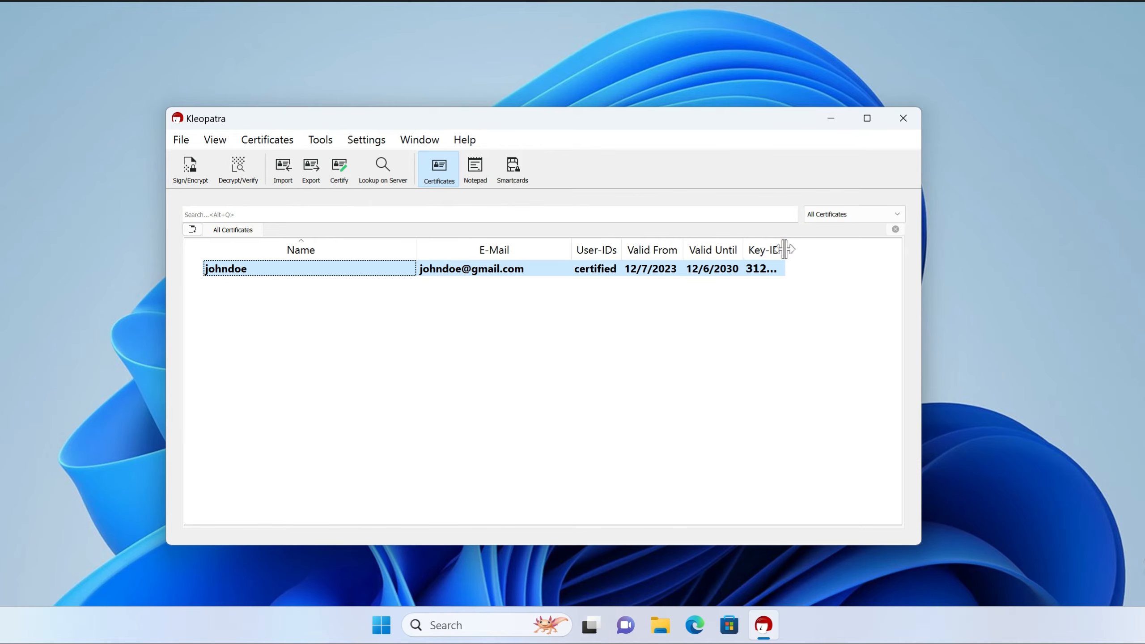
left_click_drag(786, 254, 889, 257)
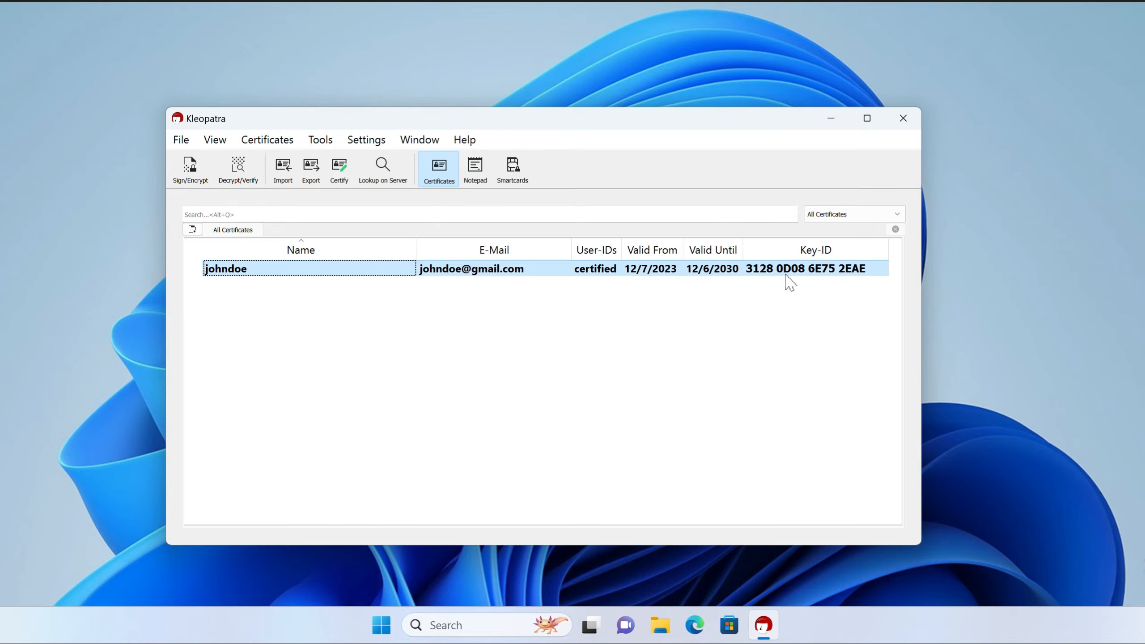
mouse_move(787, 274)
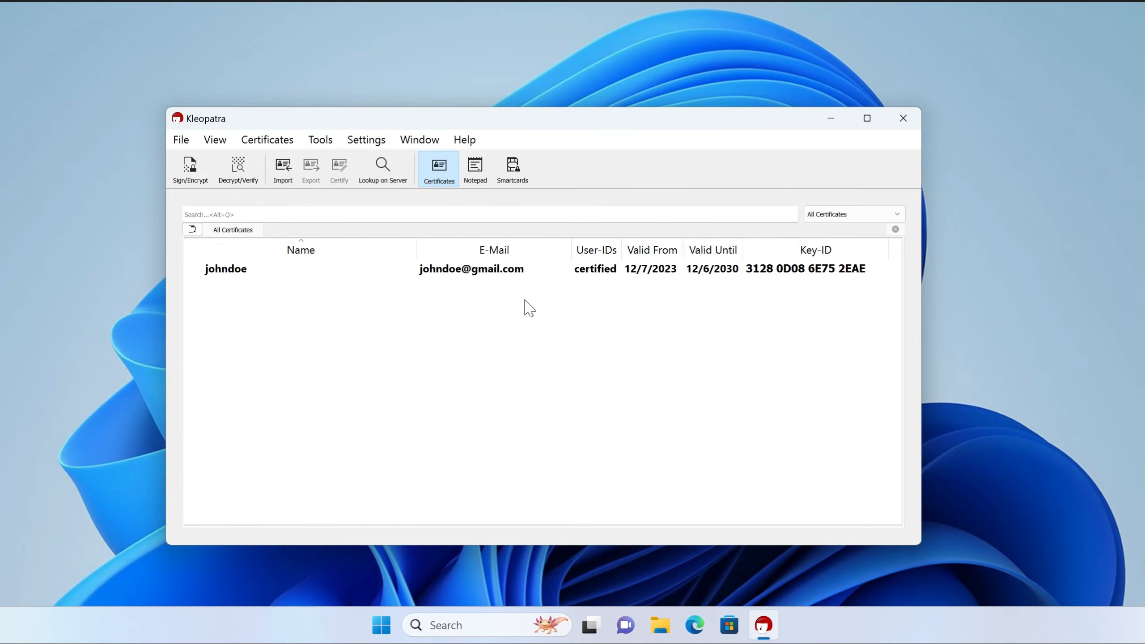
Open the new certificate's details, export its public key as text and move the export window into full view.
right_click(525, 274)
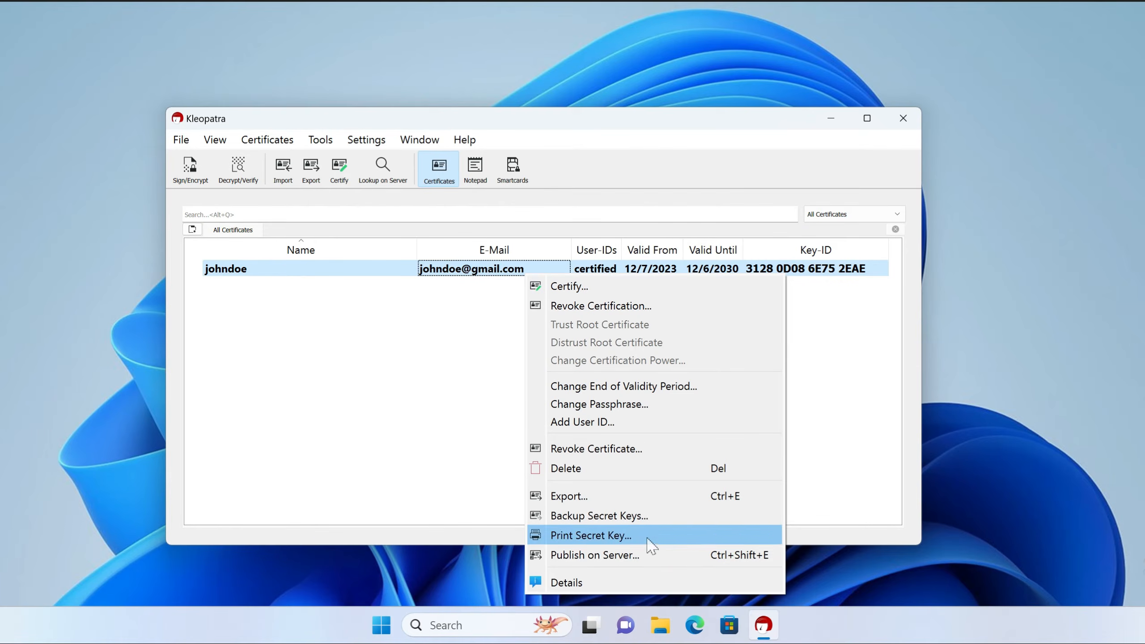
left_click(658, 585)
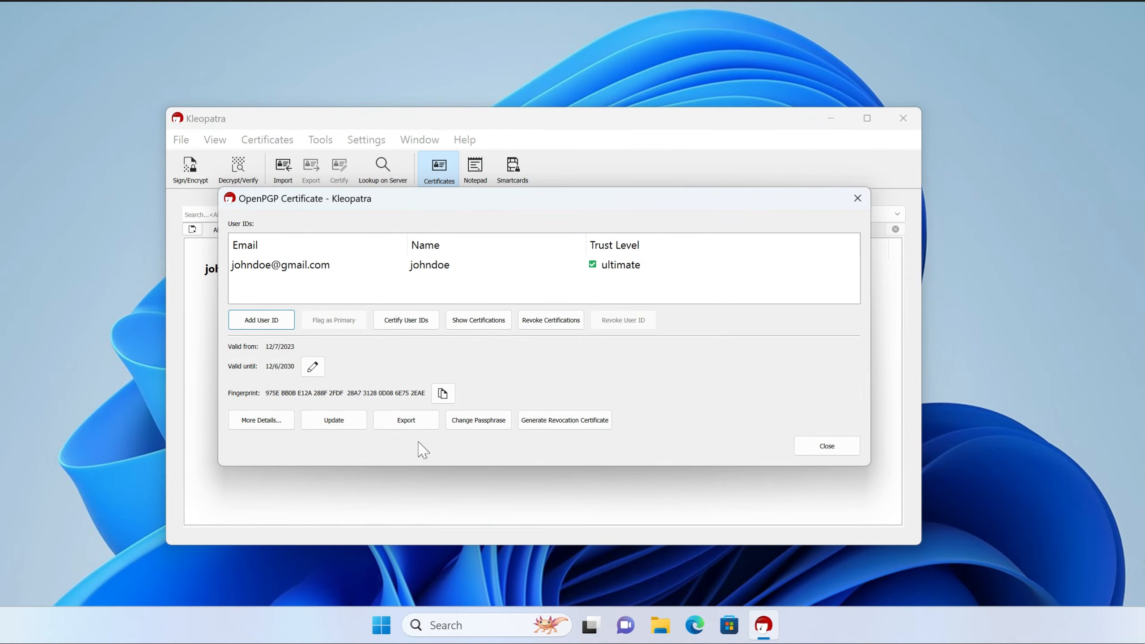
left_click(406, 420)
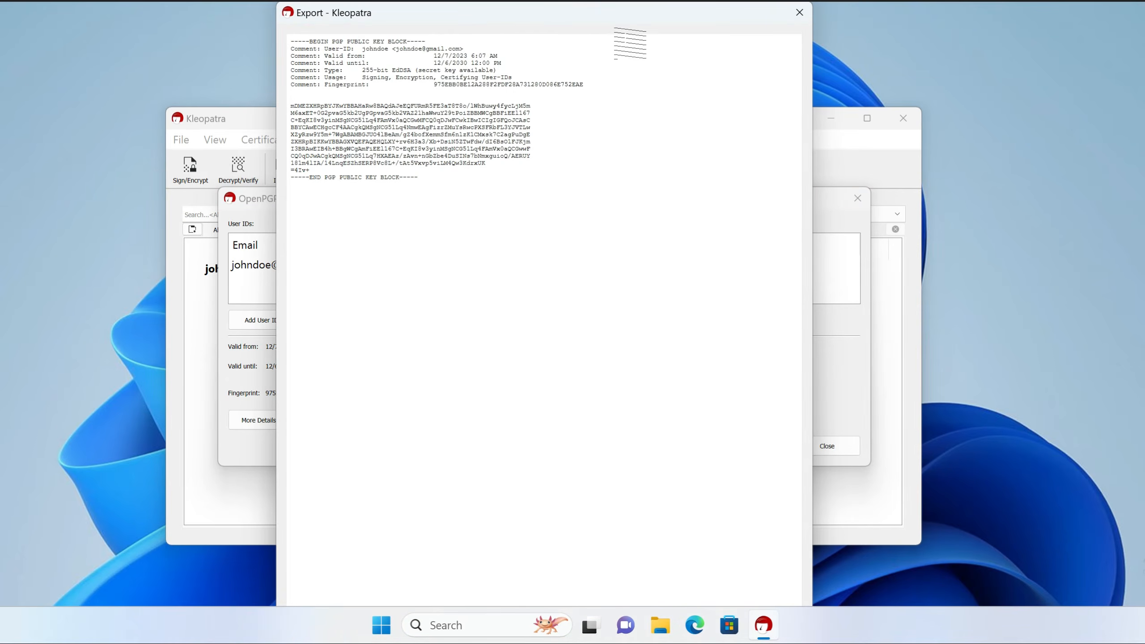
left_click_drag(632, 27, 651, 152)
Examine the exported PGP public key block, including its usage comment and the full extent of its text.
left_click_drag(549, 332, 342, 165)
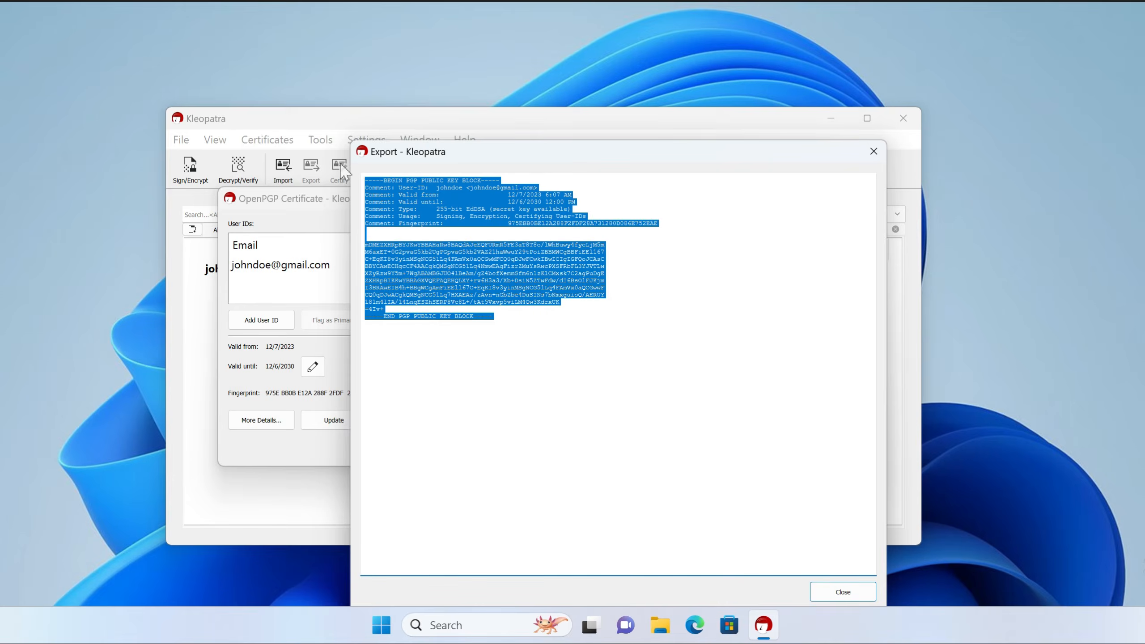
left_click(646, 380)
left_click_drag(444, 218, 584, 220)
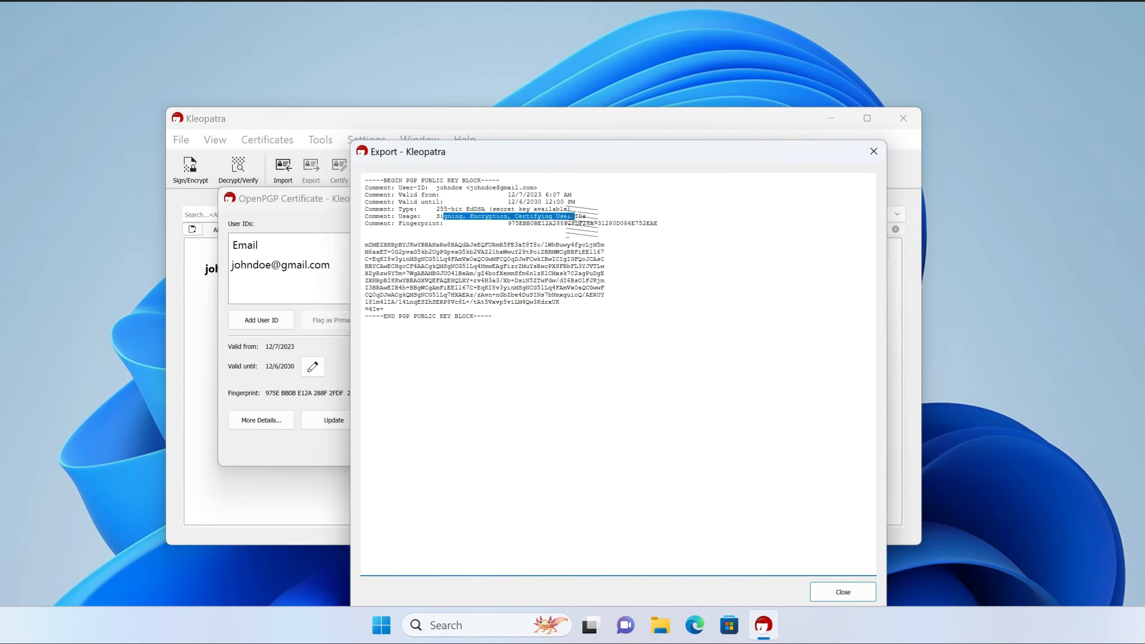
left_click(584, 226)
key("ctrl+a")
left_click(572, 319)
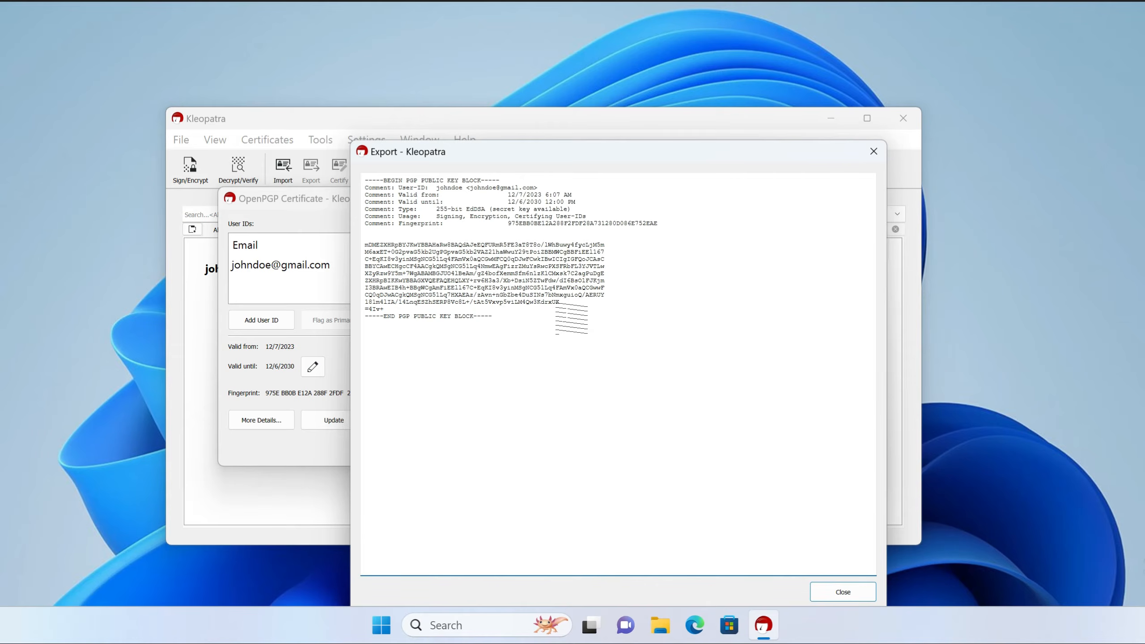
key("ctrl+a")
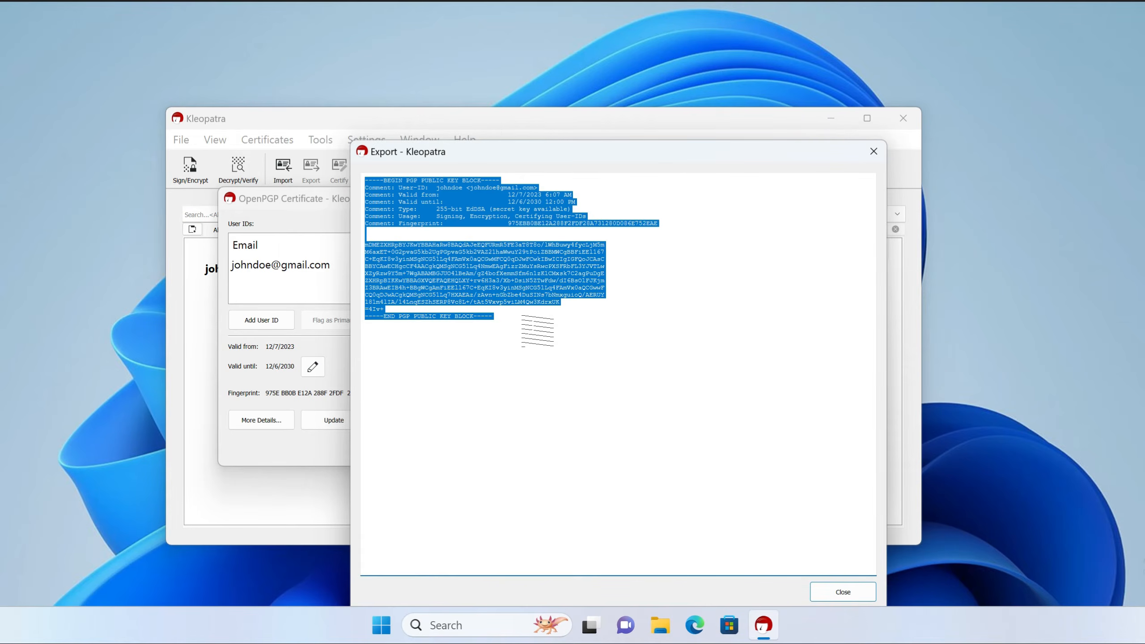
left_click(540, 325)
key("ctrl+a")
left_click(566, 331)
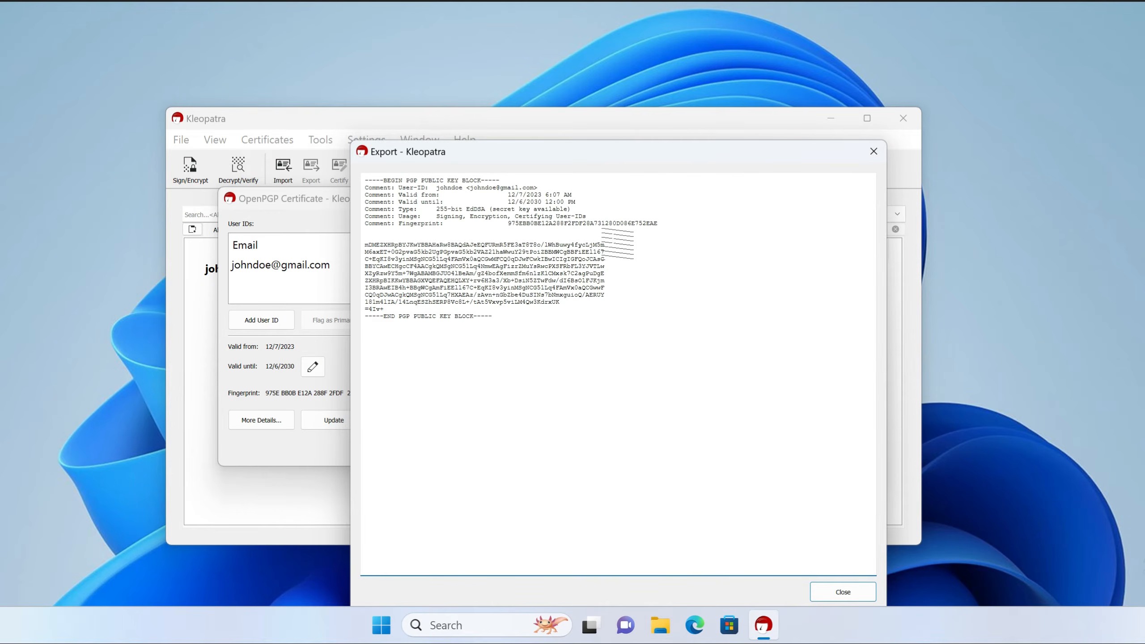
Highlight the public key wording in the exported block's header and select the entire key text.
double_click(432, 181)
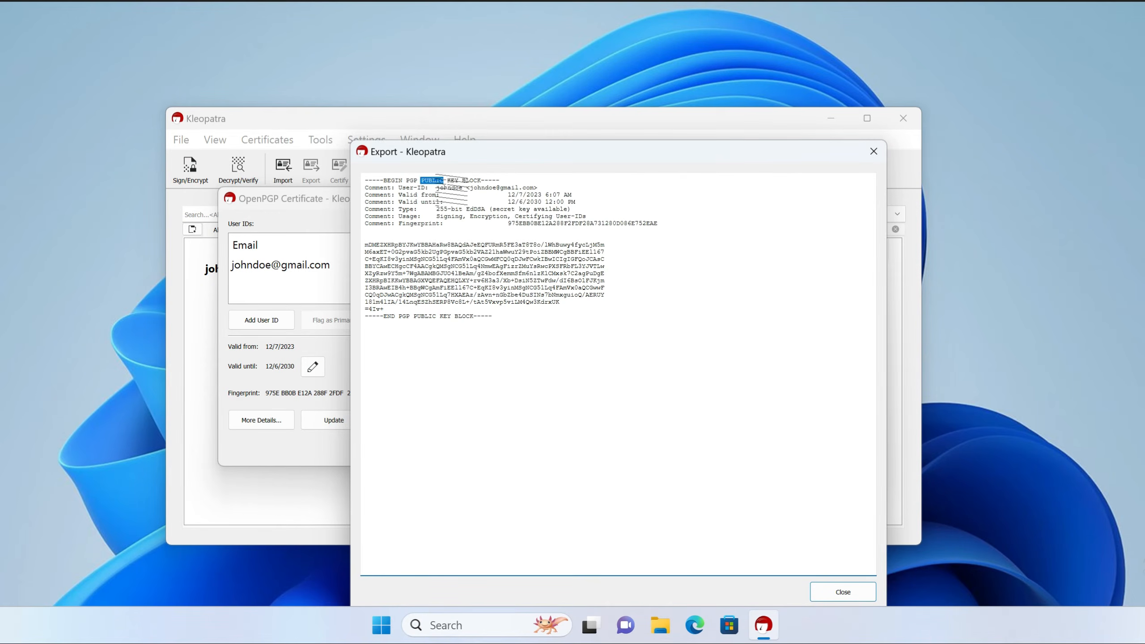
double_click(450, 187)
left_click(552, 338)
key("ctrl+a")
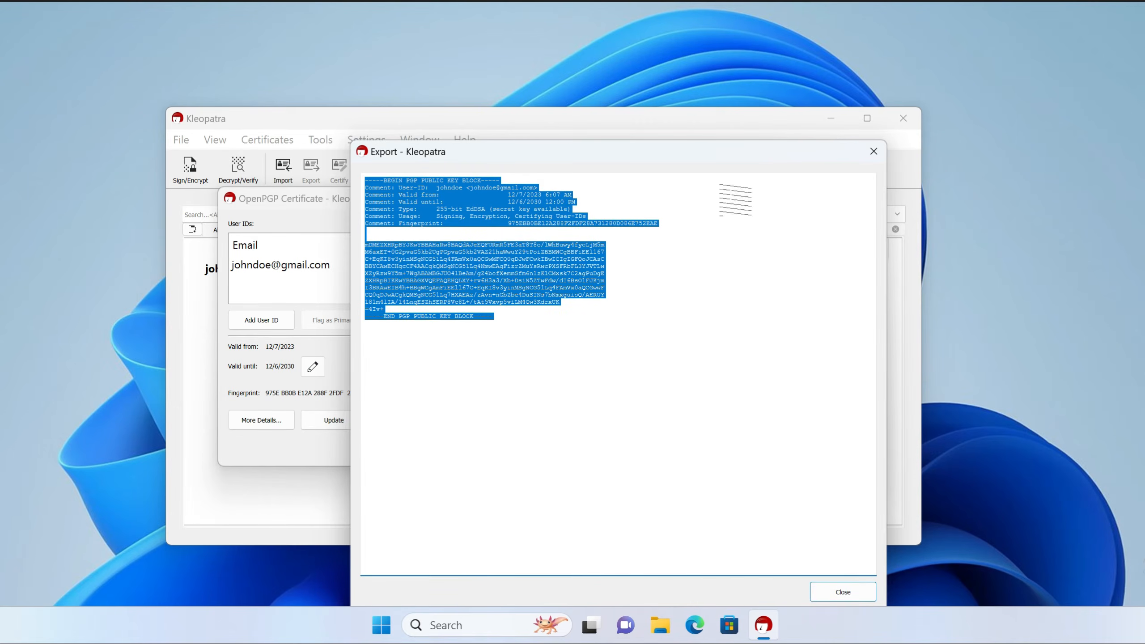
Close the exported public key window and the certificate's details to return to the certificate list.
left_click_drag(826, 153, 789, 109)
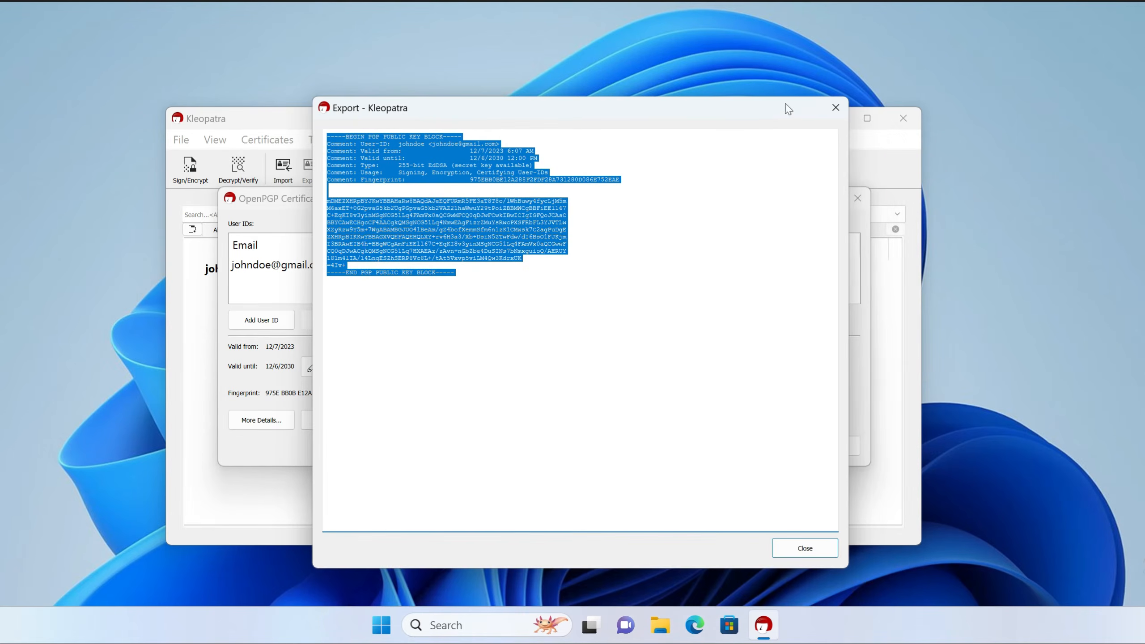
left_click(836, 108)
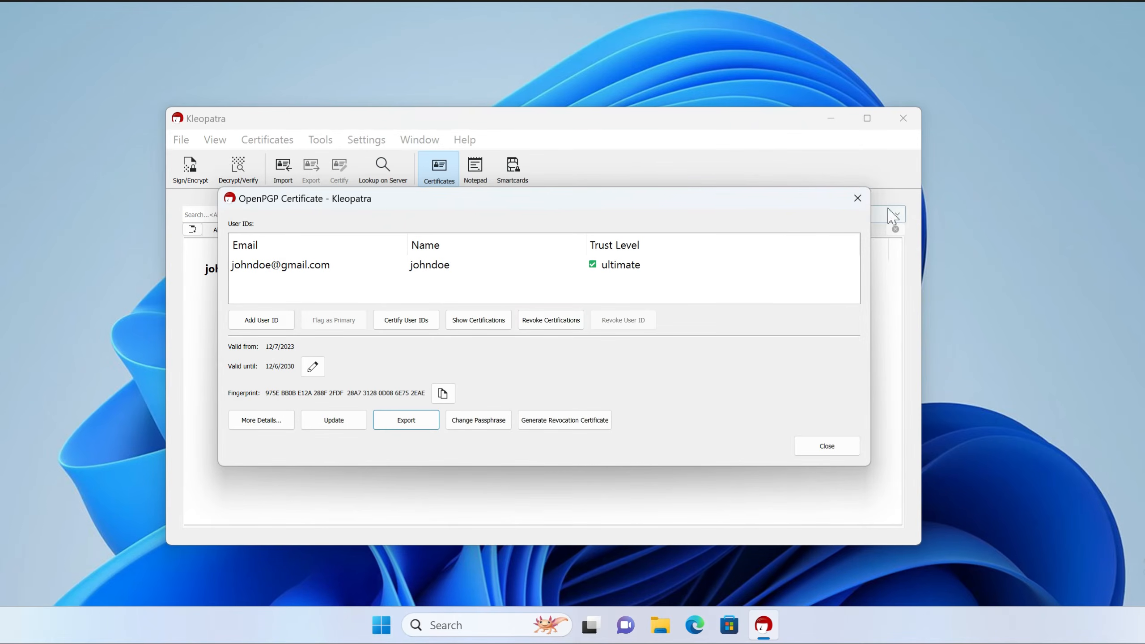
left_click(857, 198)
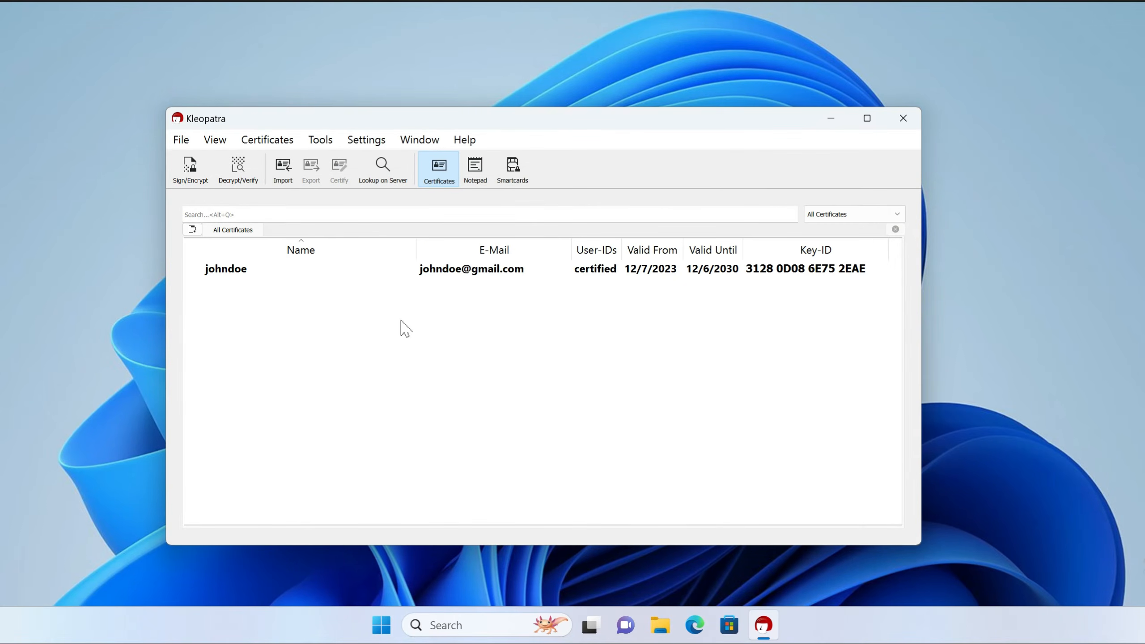
Back up the certificate's secret key to the Desktop as a secret key file, keeping the suggested file name.
right_click(259, 271)
left_click(385, 515)
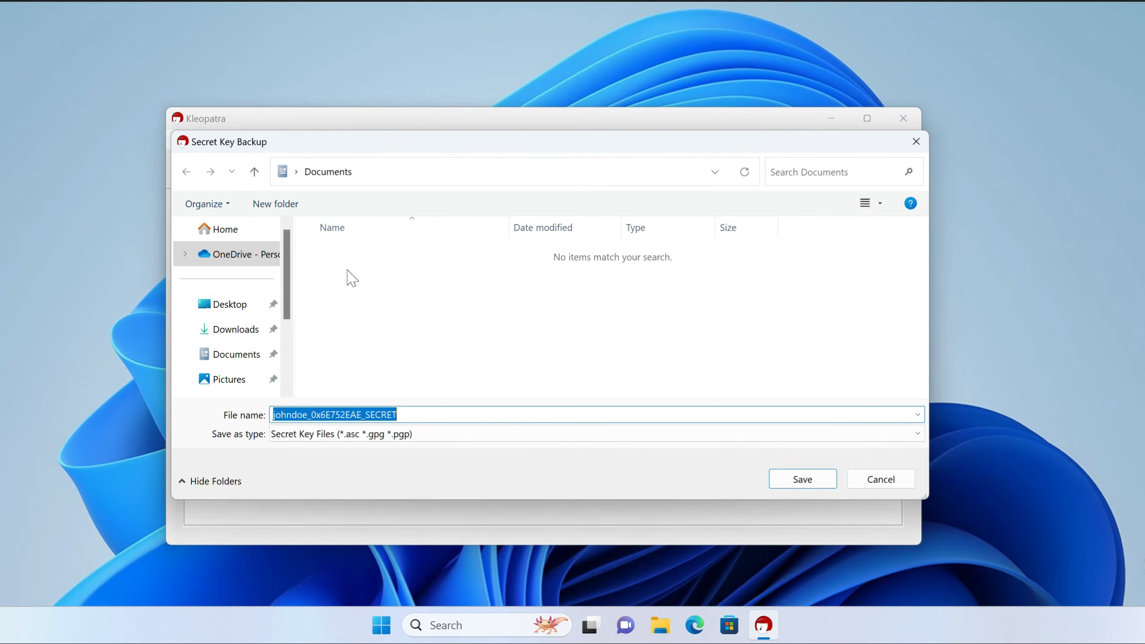
left_click(221, 309)
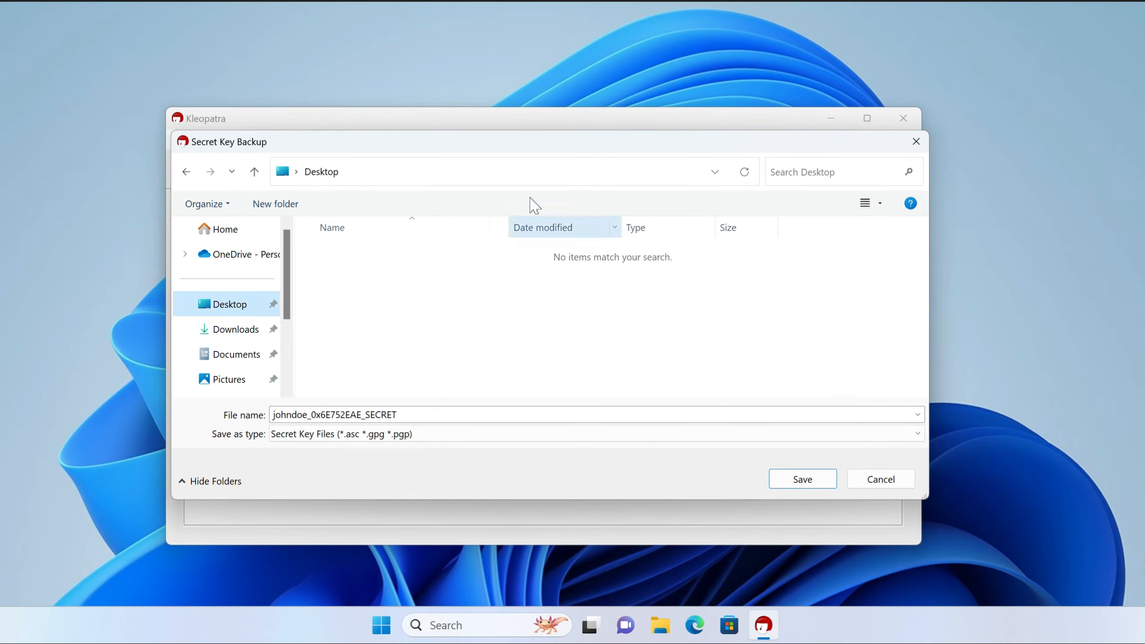
left_click(820, 479)
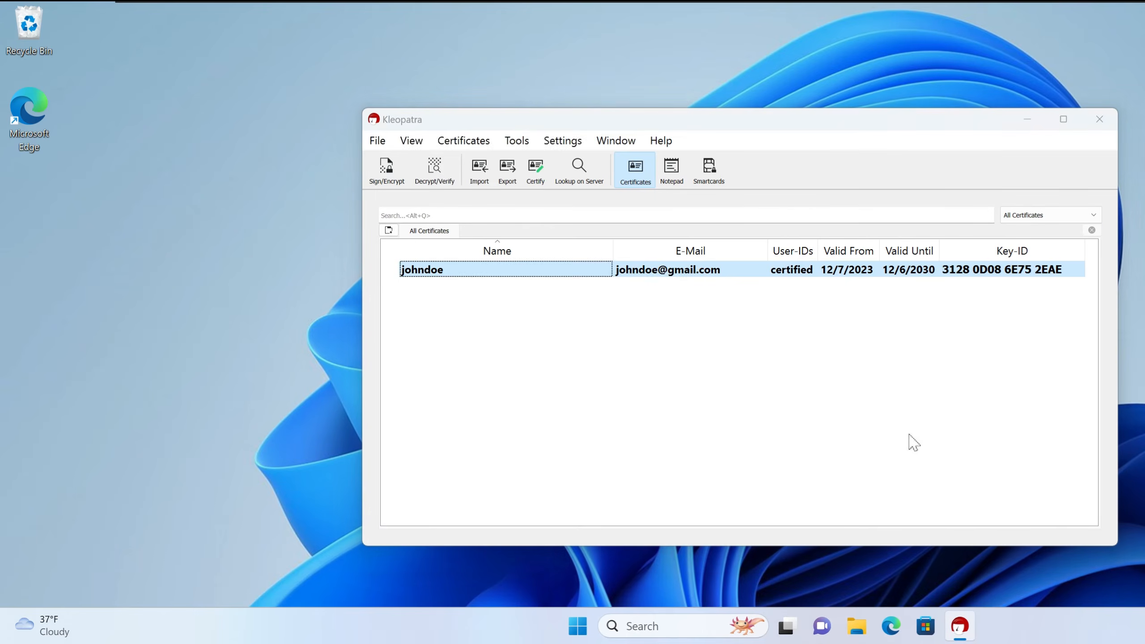
left_click(610, 357)
left_click(71, 298)
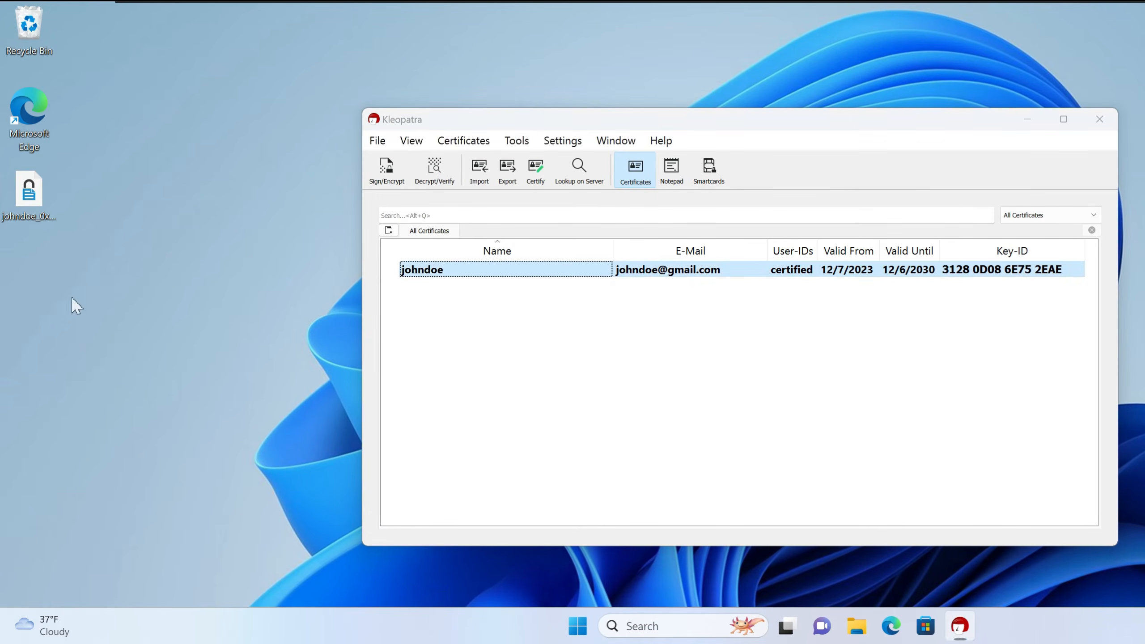
left_click(30, 199)
right_click(30, 198)
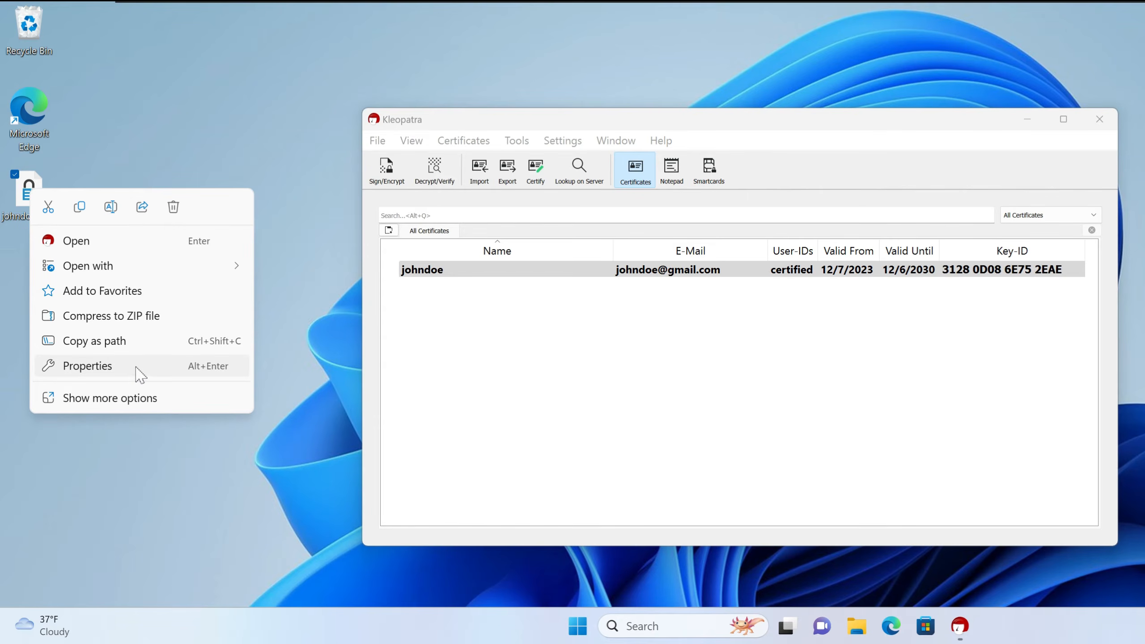
mouse_move(130, 265)
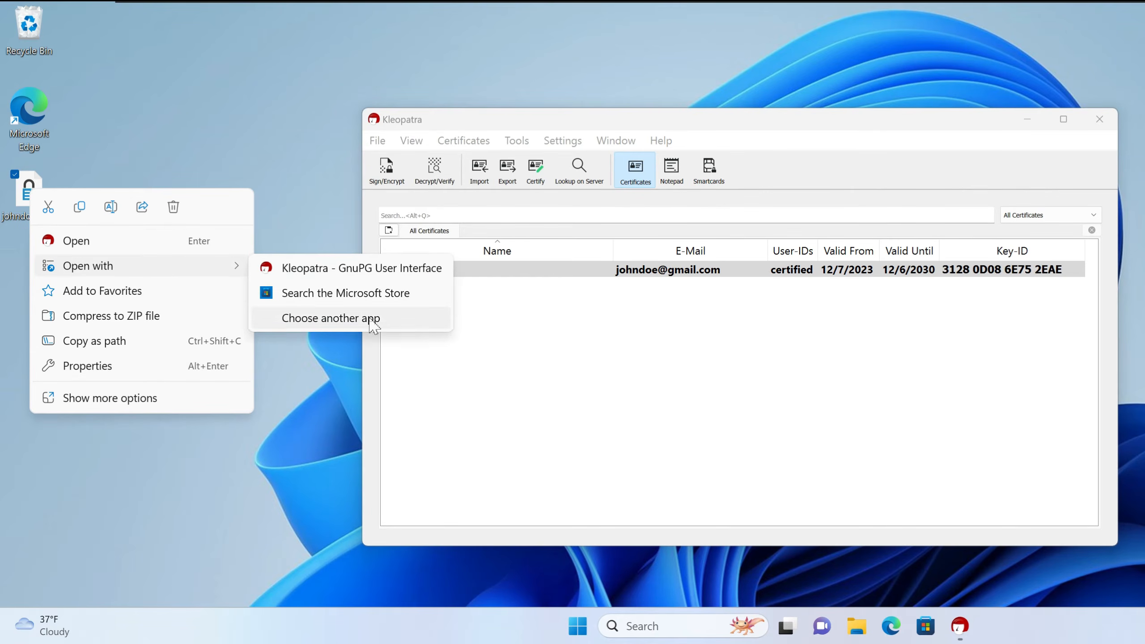
left_click(178, 99)
Open the secret key backup file from the desktop in Notepad just once and dismiss the autosave tip.
left_click(34, 201)
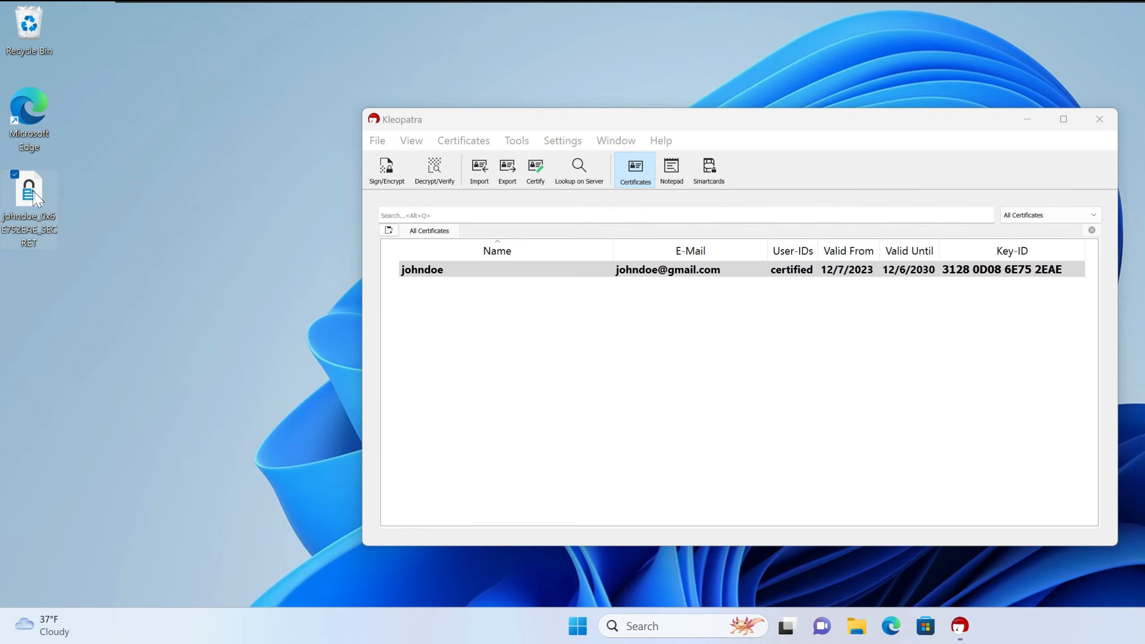
right_click(36, 199)
mouse_move(128, 269)
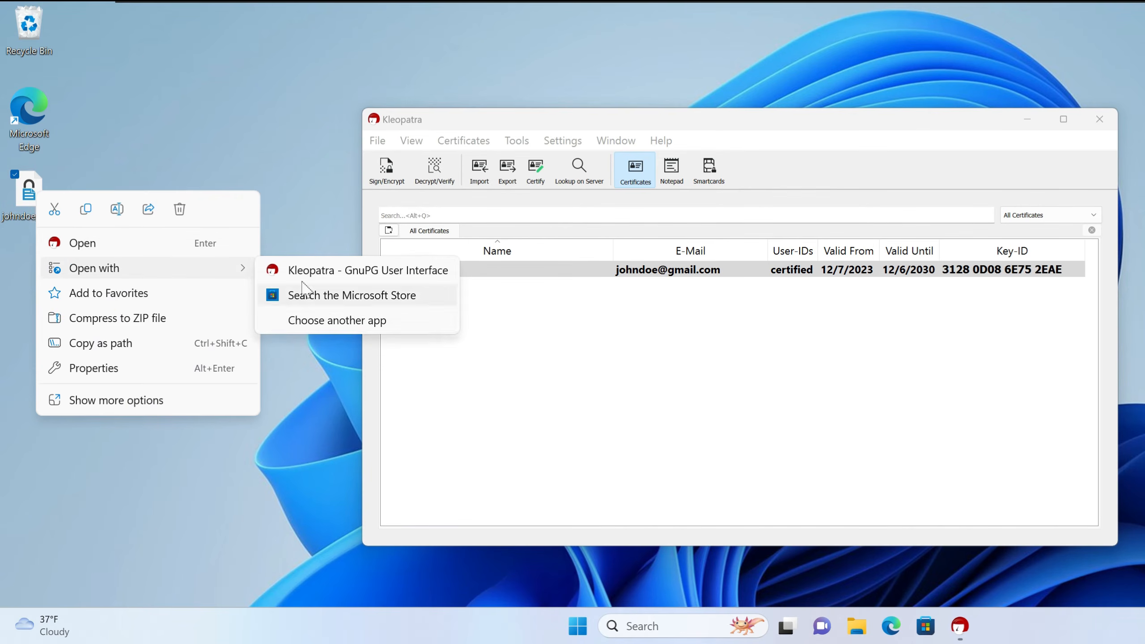
left_click(304, 292)
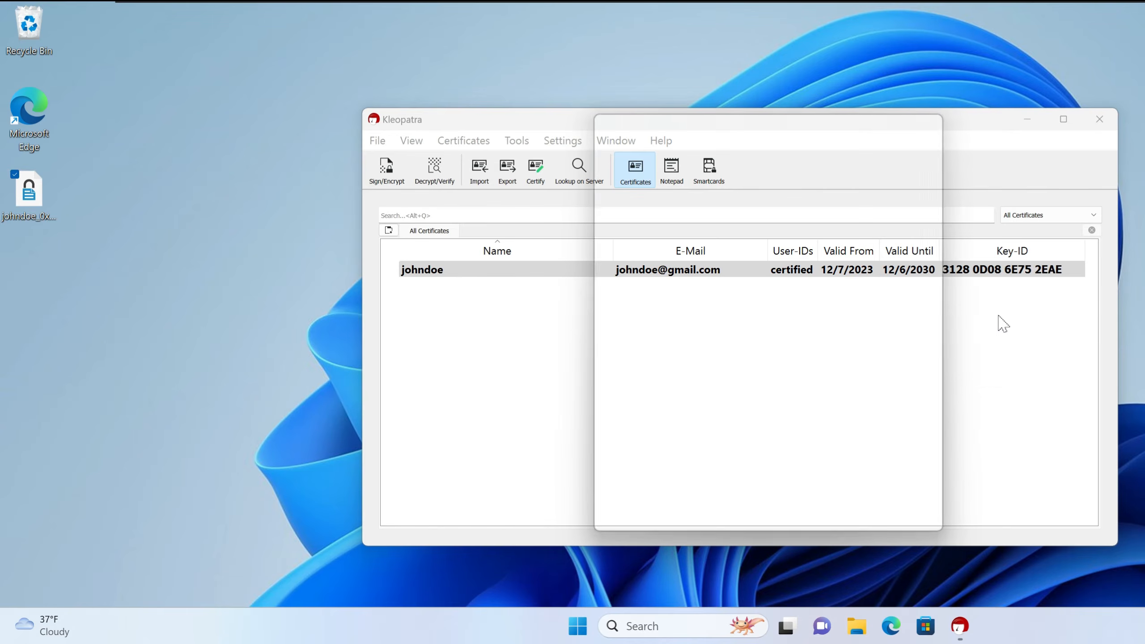
left_click(721, 356)
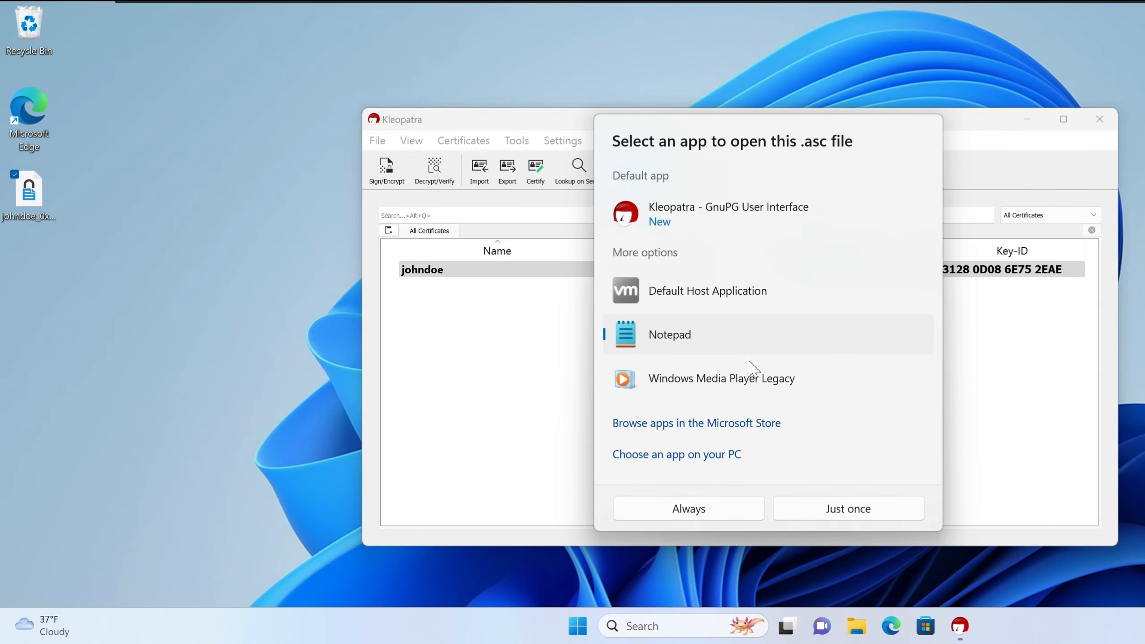
left_click(846, 509)
left_click(474, 267)
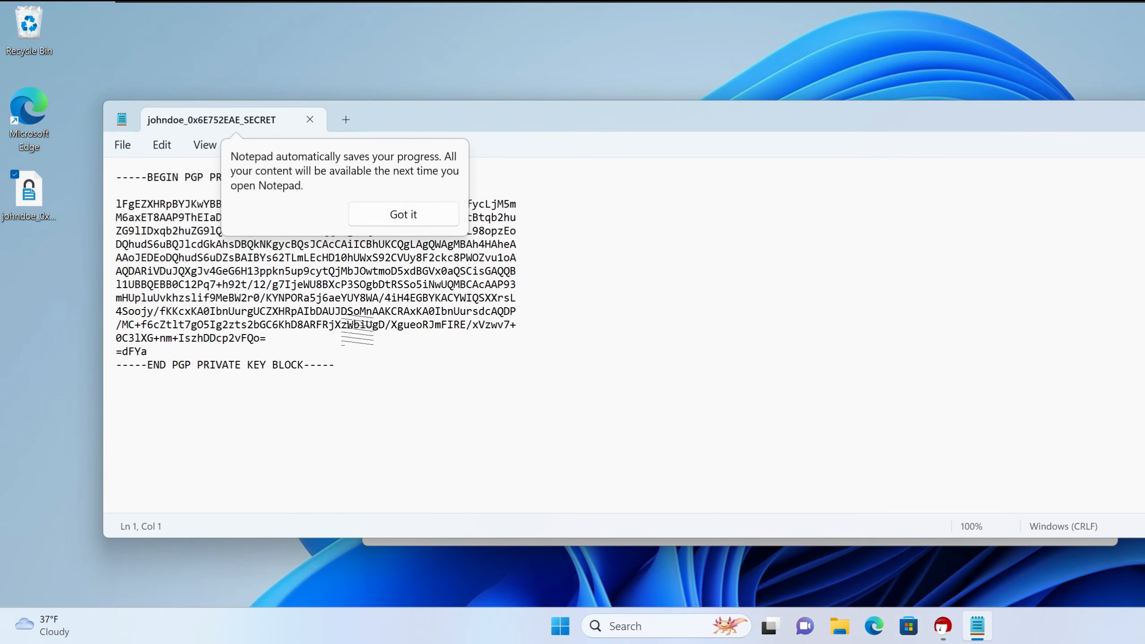
left_click(408, 215)
Examine the full extent of the PGP private key block, from its BEGIN line to its END line.
left_click_drag(335, 365, 117, 142)
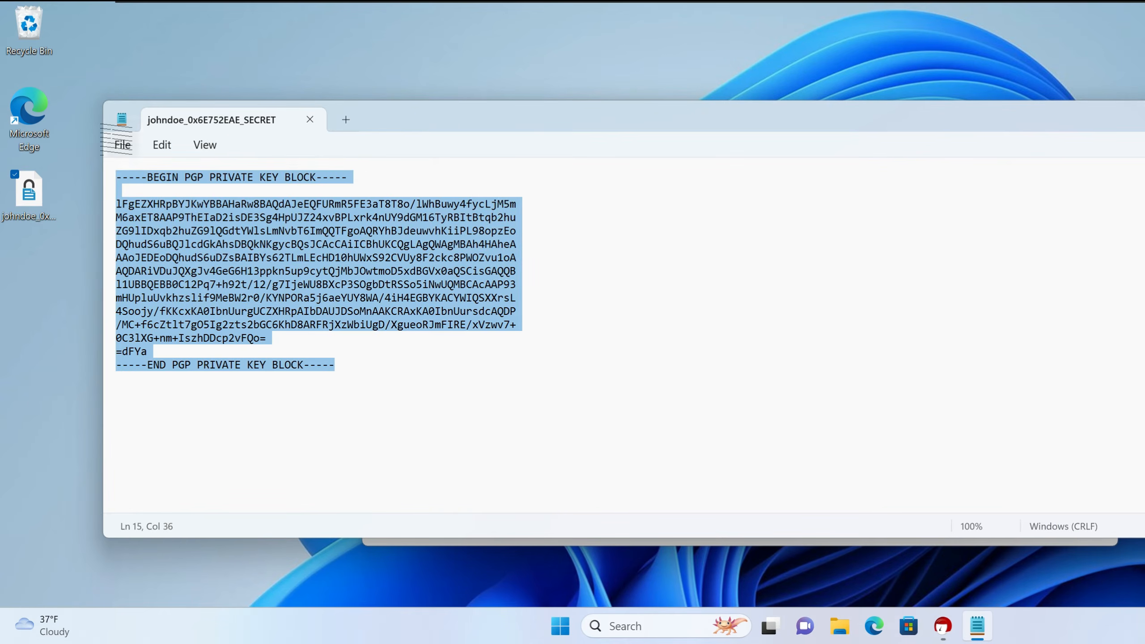
left_click(507, 277)
key("ctrl+a")
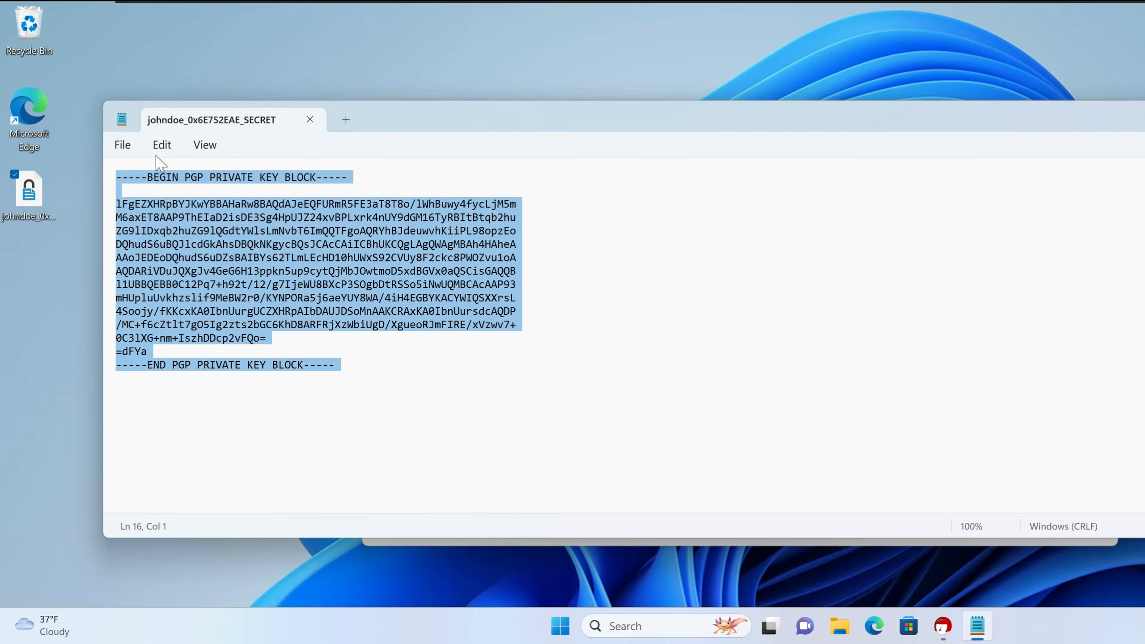
left_click(444, 363)
left_click_drag(426, 353, 8, 62)
left_click(359, 270)
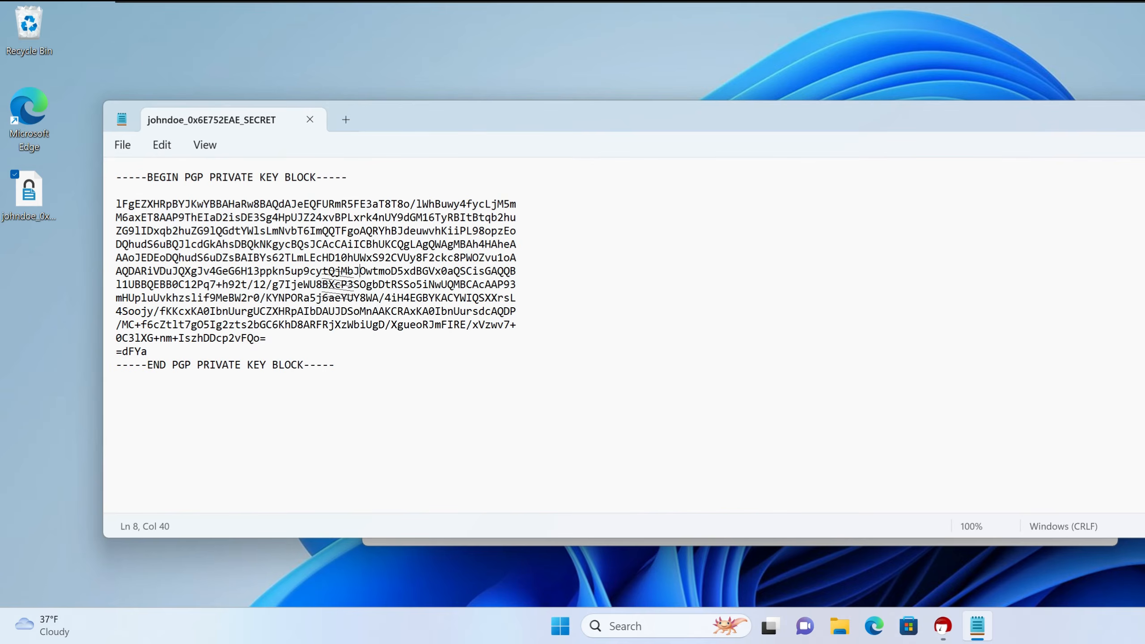
left_click_drag(429, 391, 101, 169)
left_click(458, 372)
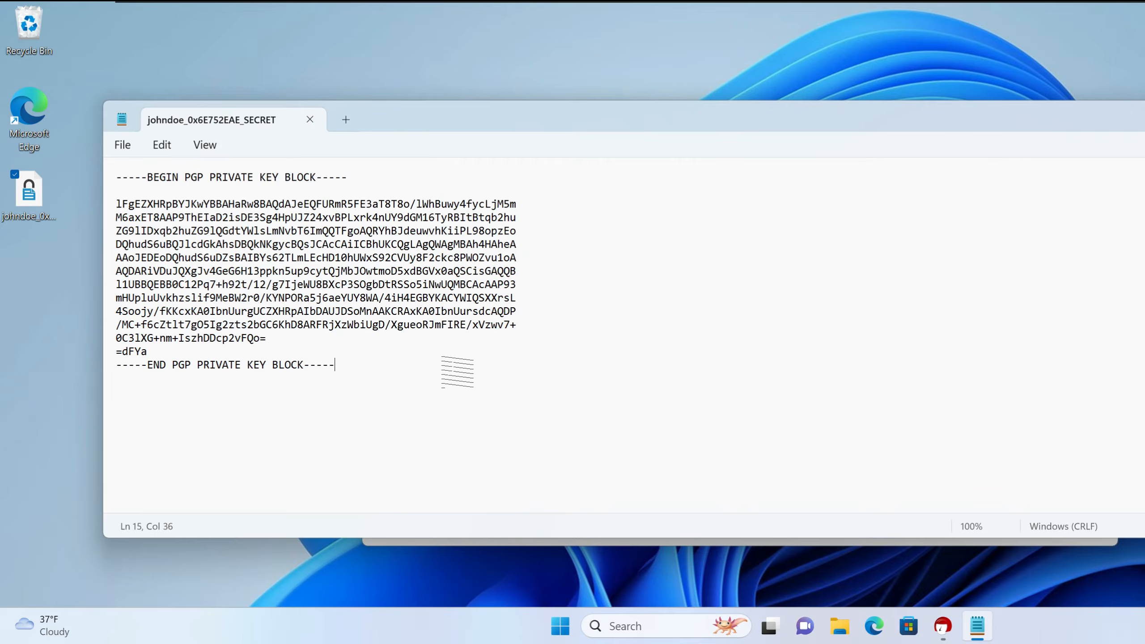
key("ctrl+a")
Examine the encoded body of the private key and its BEGIN PGP PRIVATE KEY BLOCK header line separately.
left_click(316, 298)
left_click(292, 356)
left_click_drag(292, 356, 96, 202)
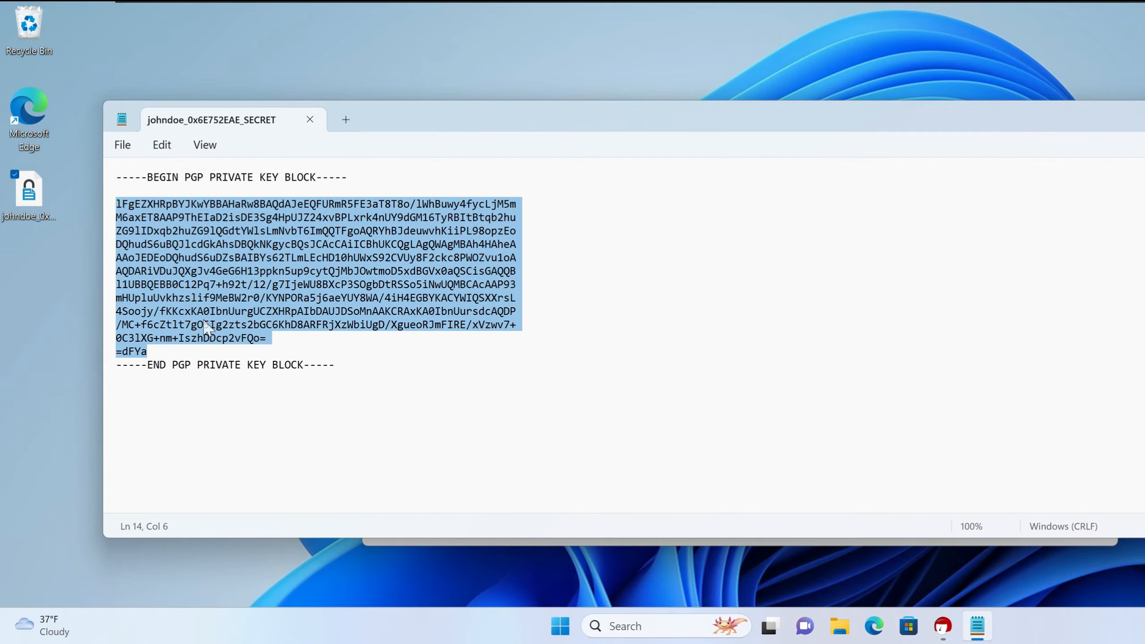
left_click(297, 339)
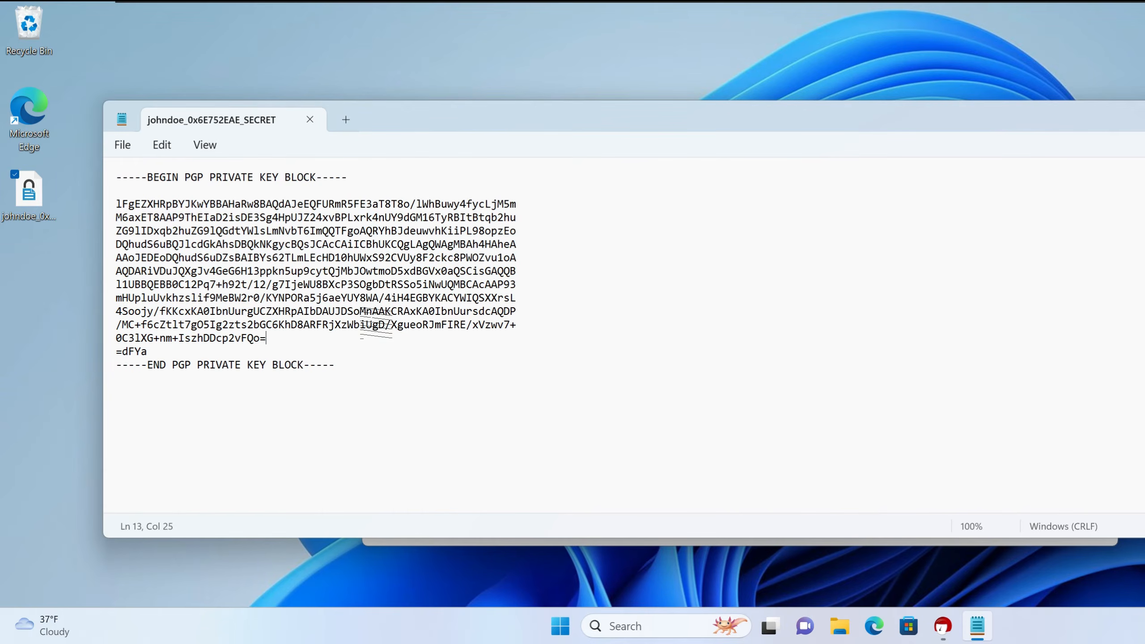
left_click_drag(310, 230, 397, 286)
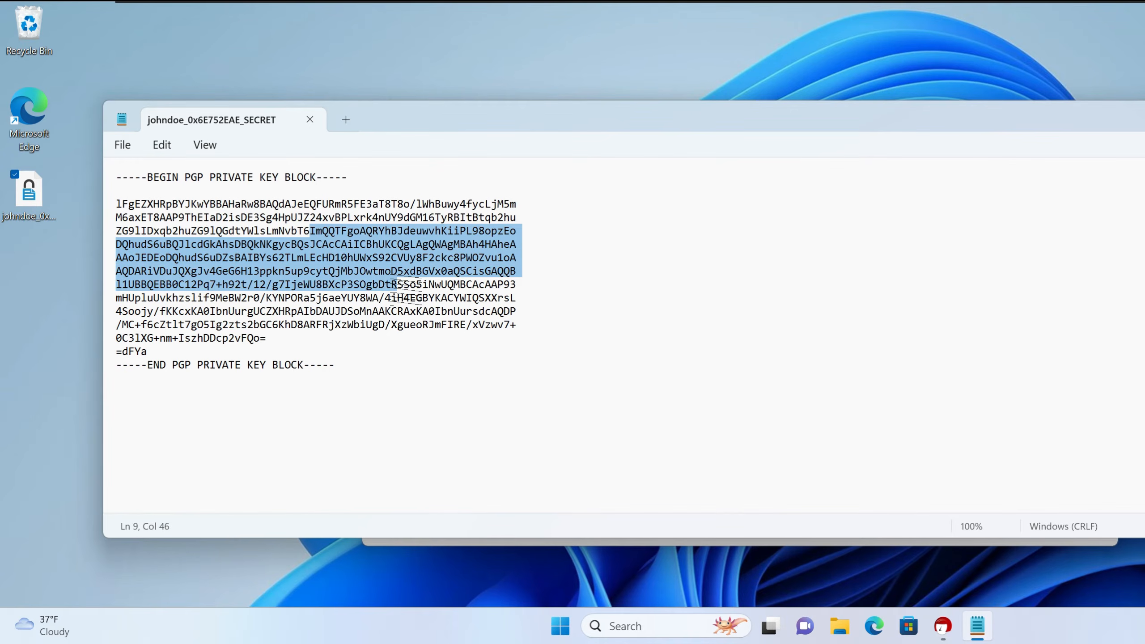
left_click(383, 315)
left_click(164, 353)
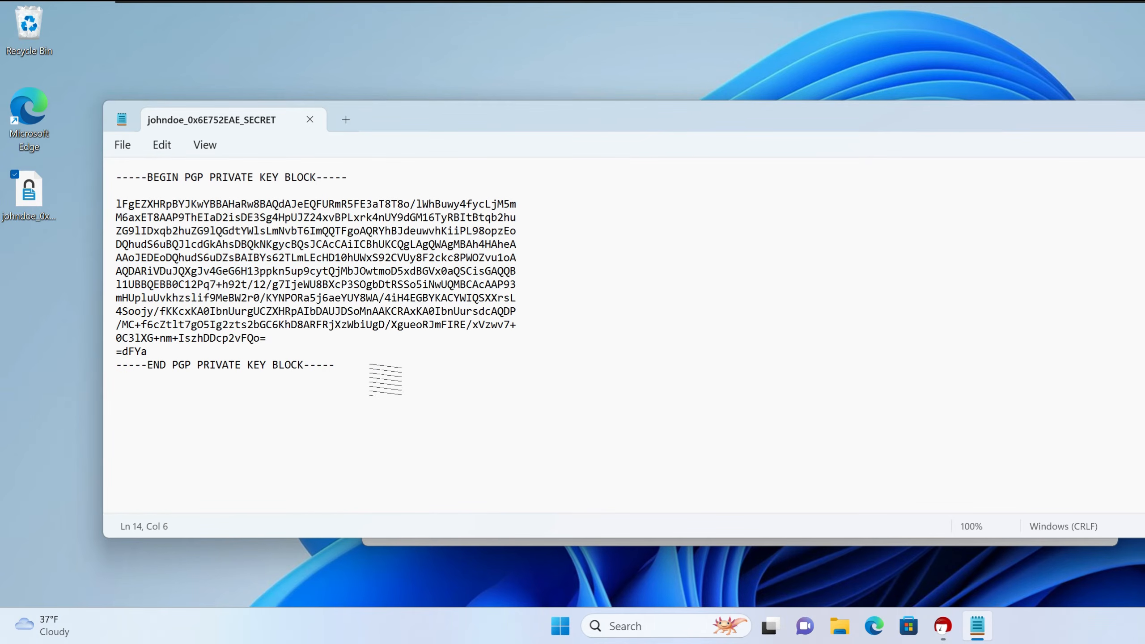
left_click_drag(349, 178, 98, 177)
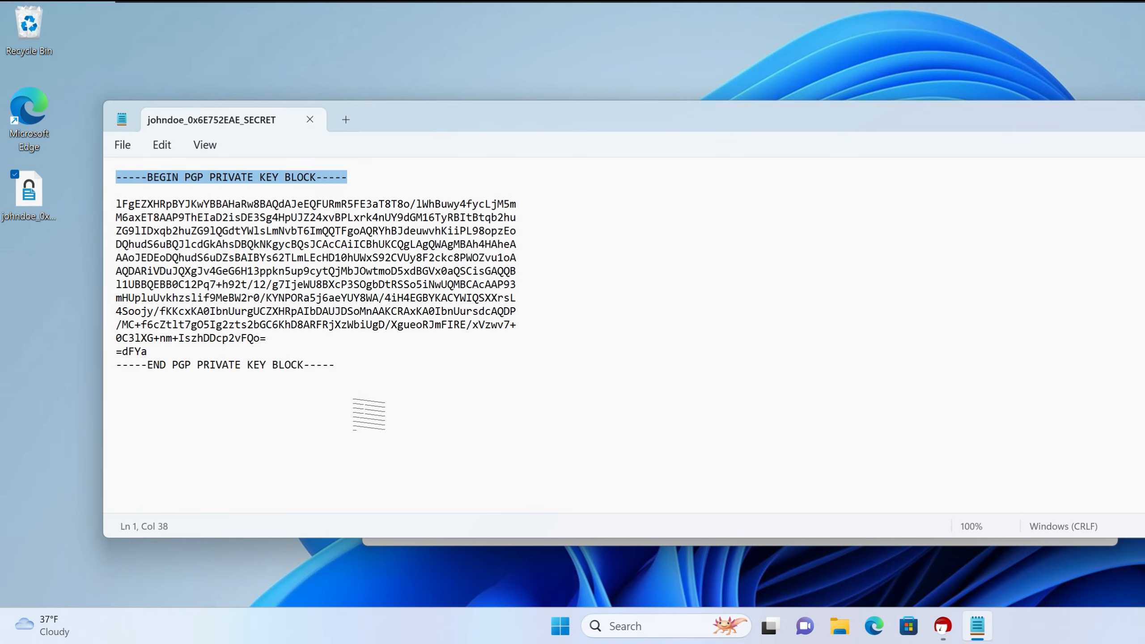
left_click_drag(365, 377, 116, 204)
left_click(180, 353)
left_click(623, 256)
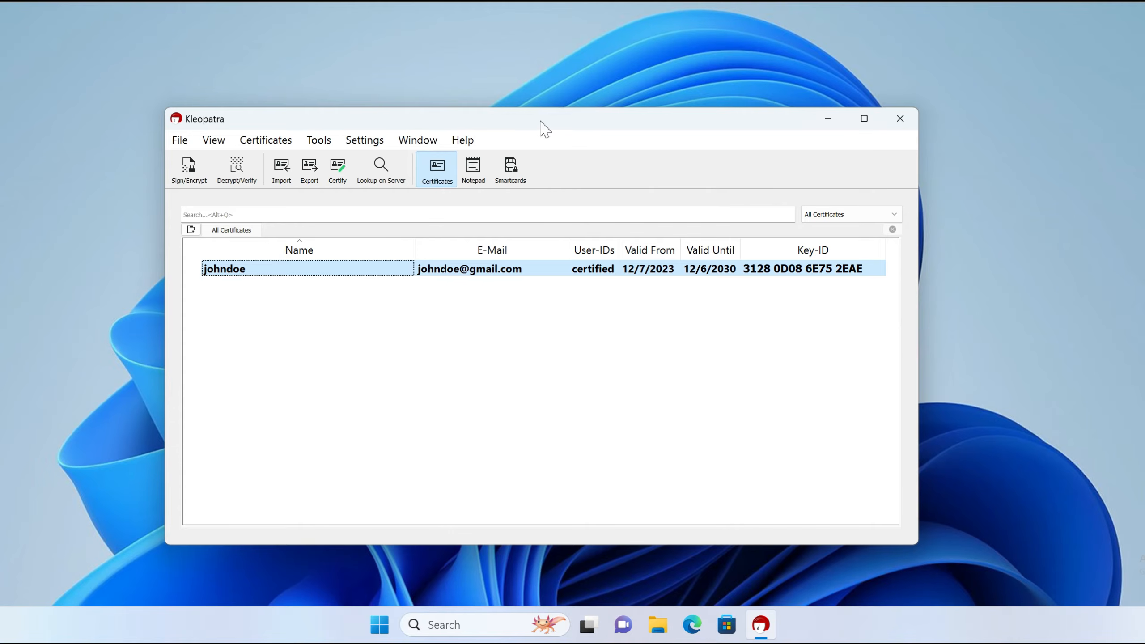
Switch to Kleopatra and write "Hello," and, below a blank line, "This is a message only I can read." in its notepad.
left_click(476, 181)
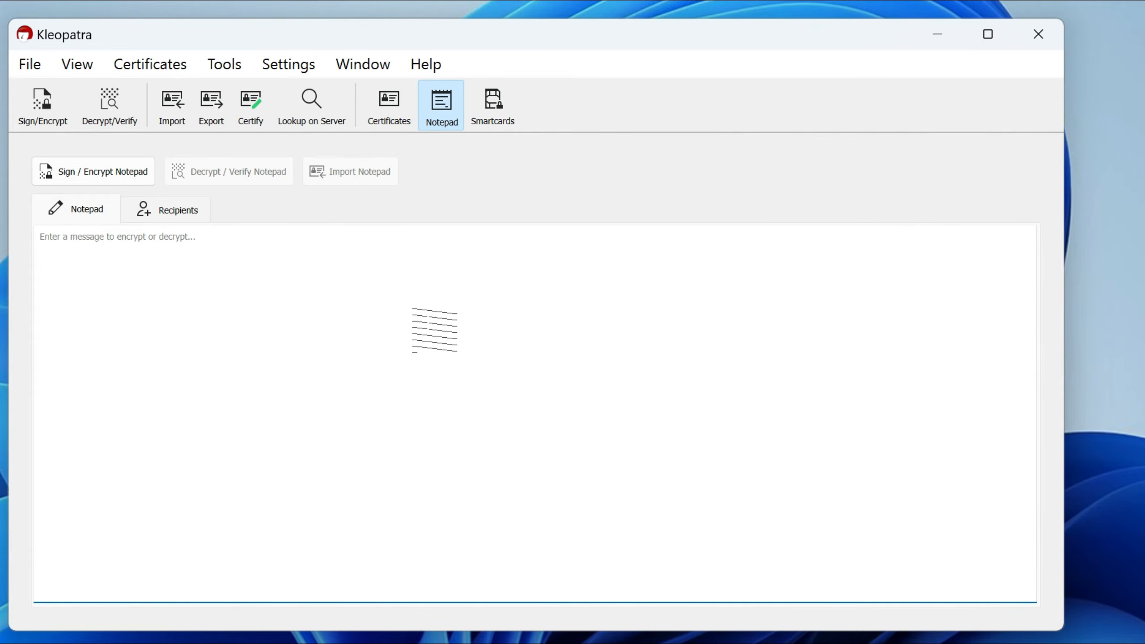
type("Hello,  ")
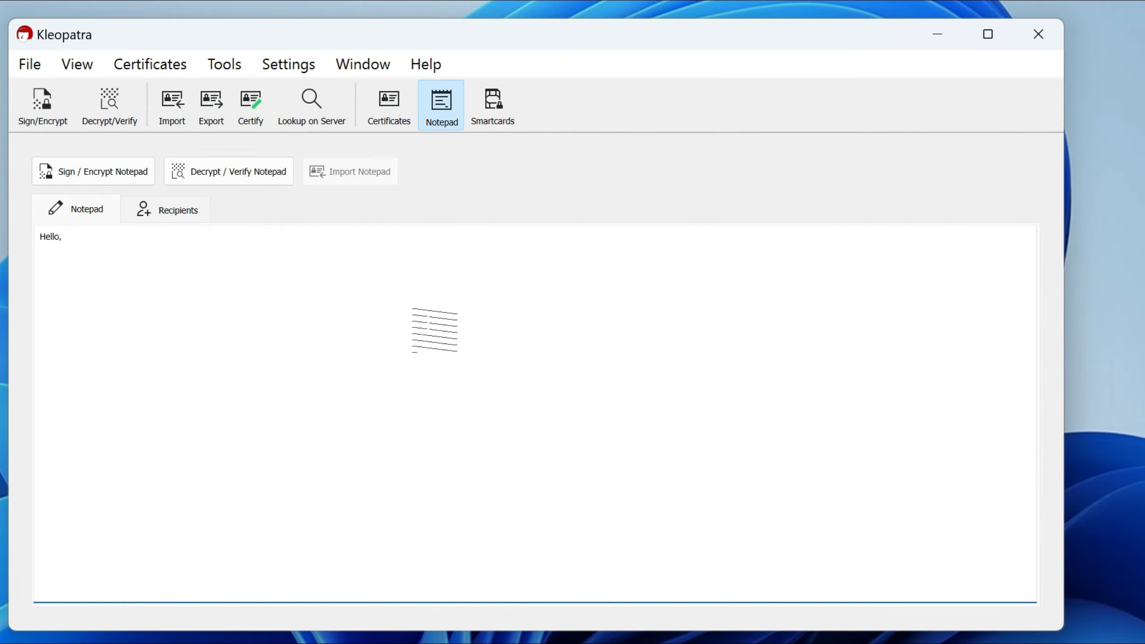
type("This is a message only I can read.")
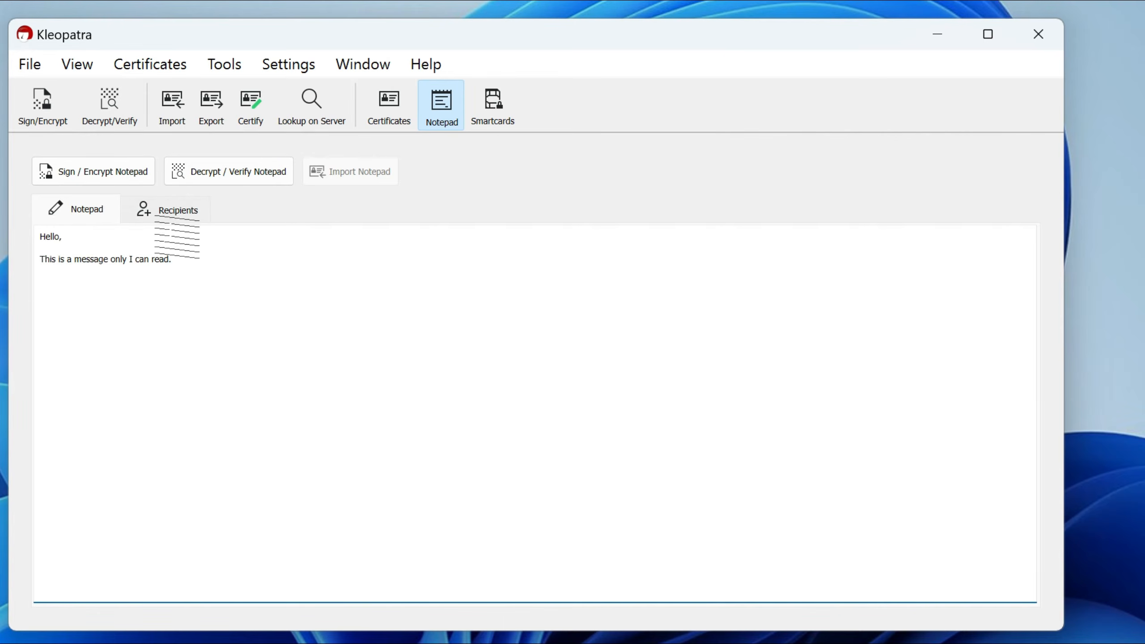
Review the message's signing and encryption recipients and disable encryption for others, keeping signing and encryption for oneself enabled.
left_click(164, 214)
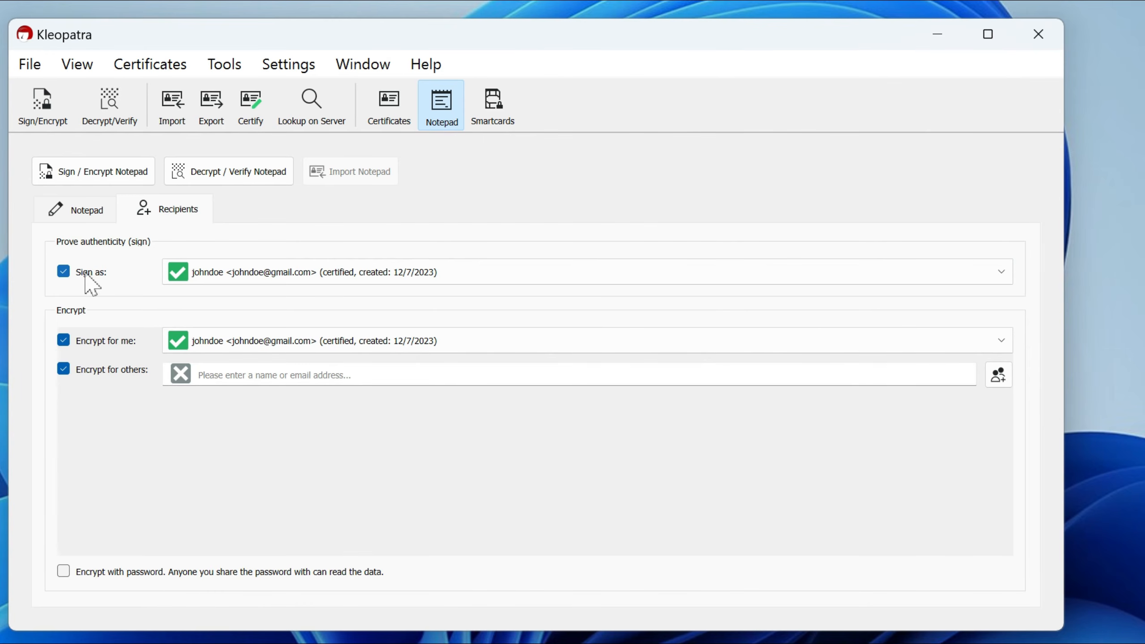
mouse_move(289, 282)
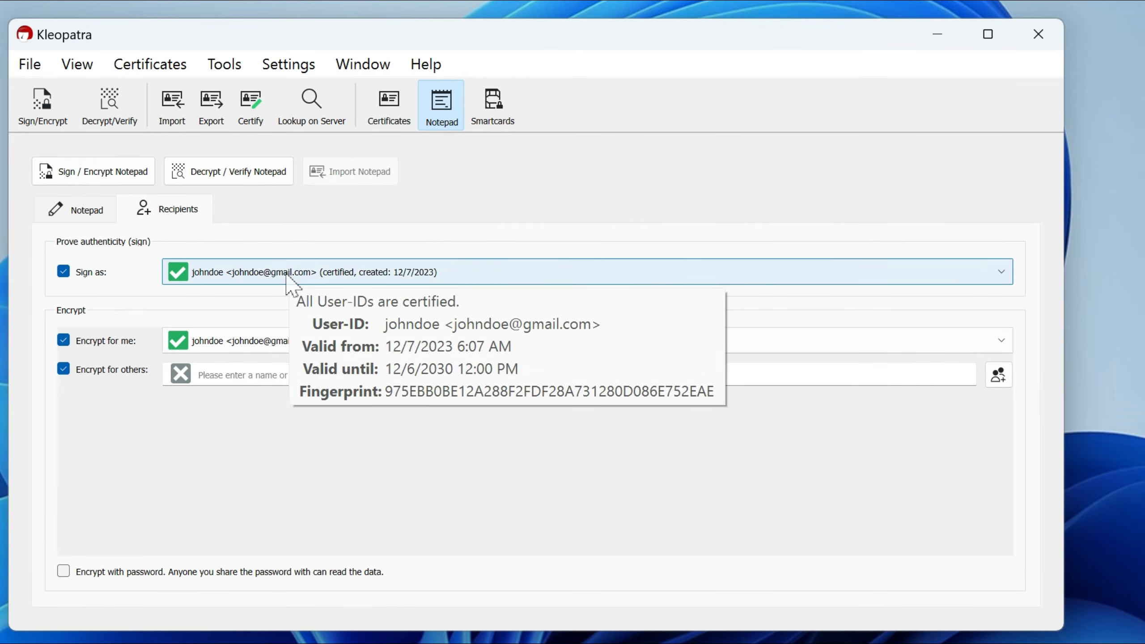
mouse_move(253, 352)
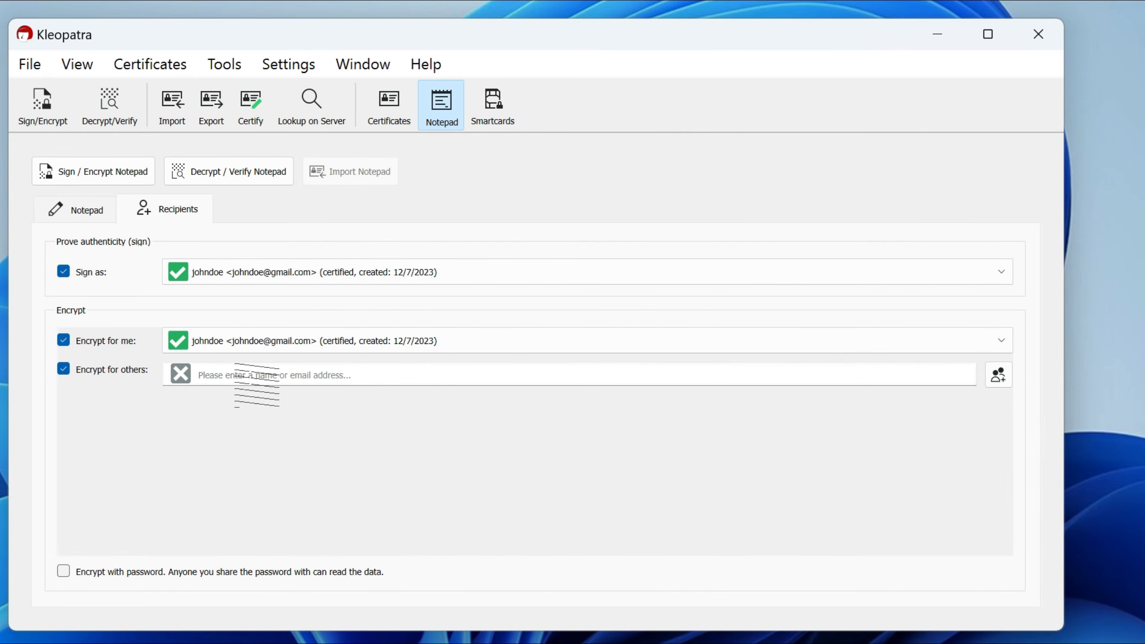
left_click(65, 371)
mouse_move(224, 349)
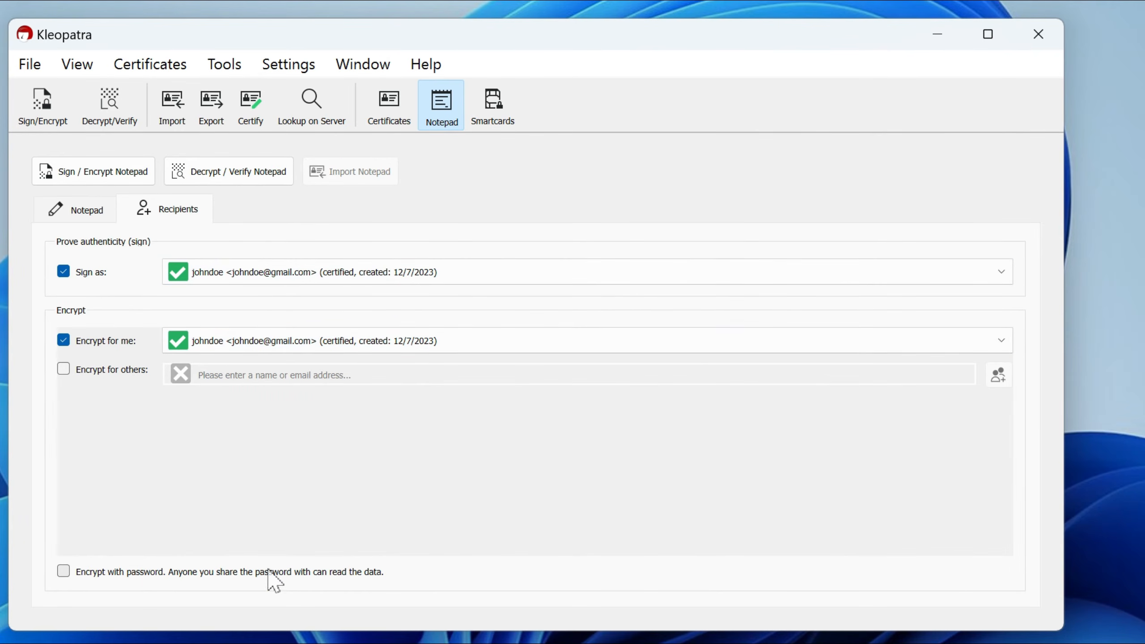
mouse_move(270, 584)
left_click(43, 113)
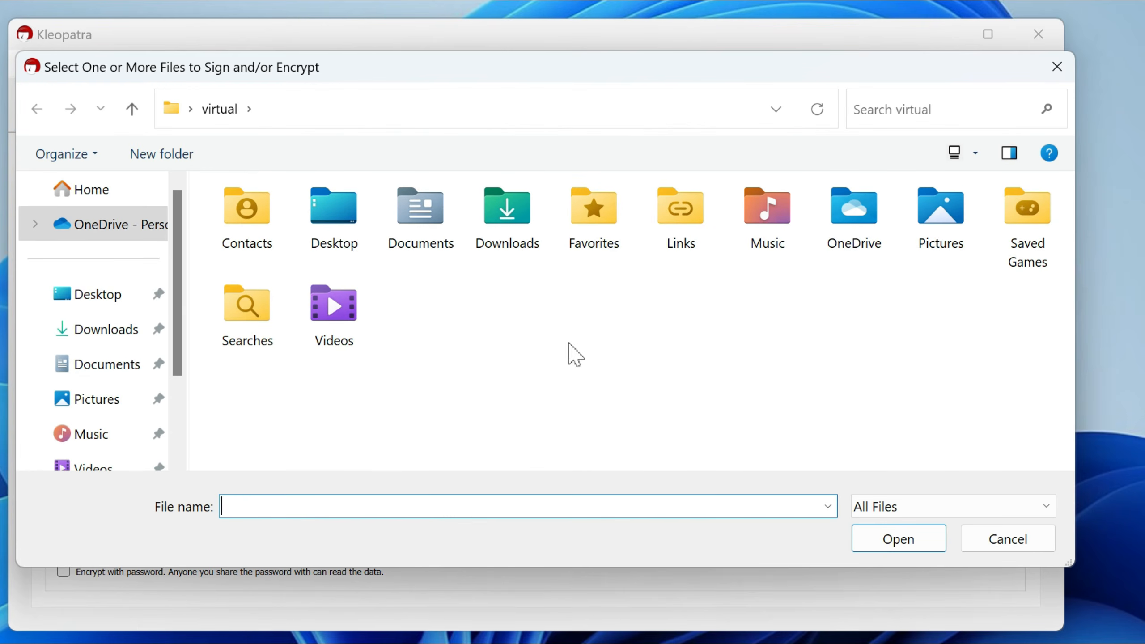
left_click(90, 309)
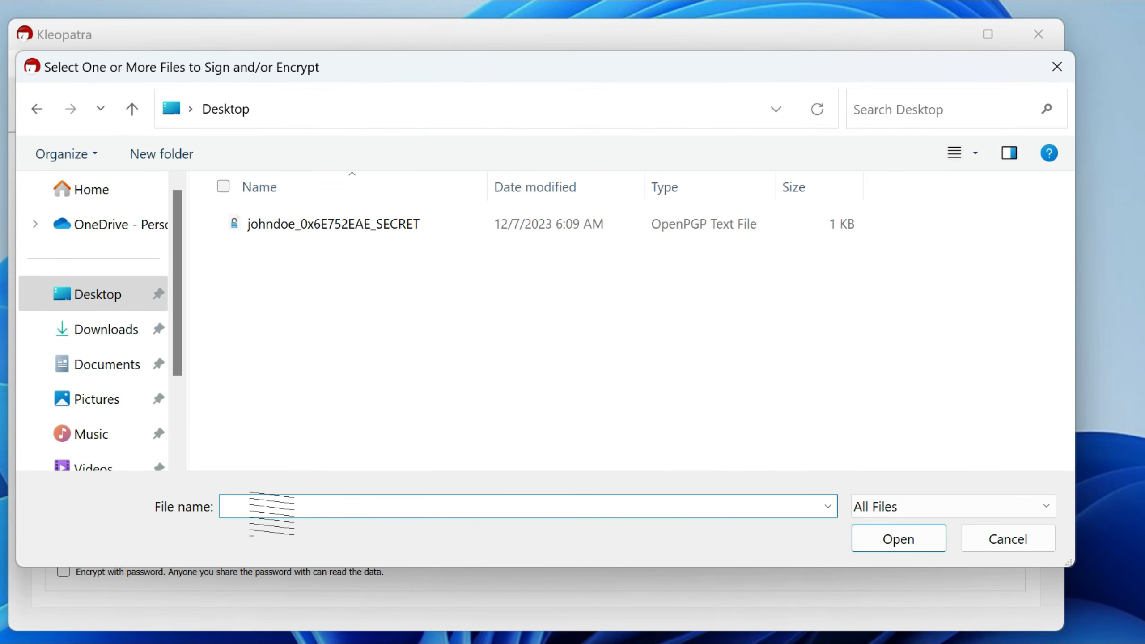
left_click(272, 507)
type("my-m")
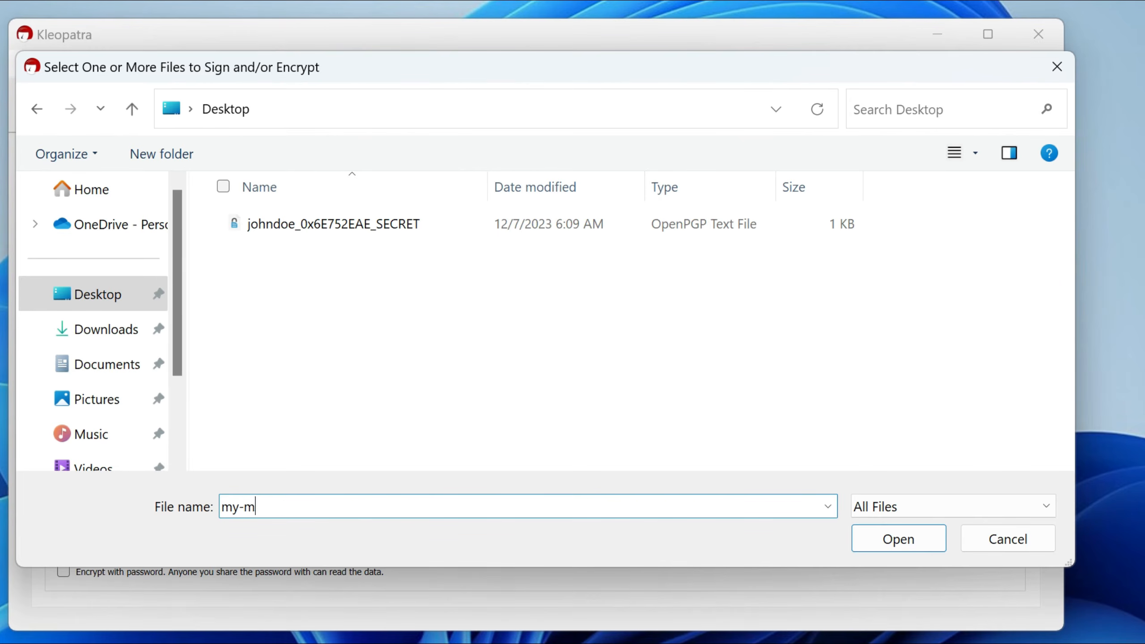
type("essage")
key("Return")
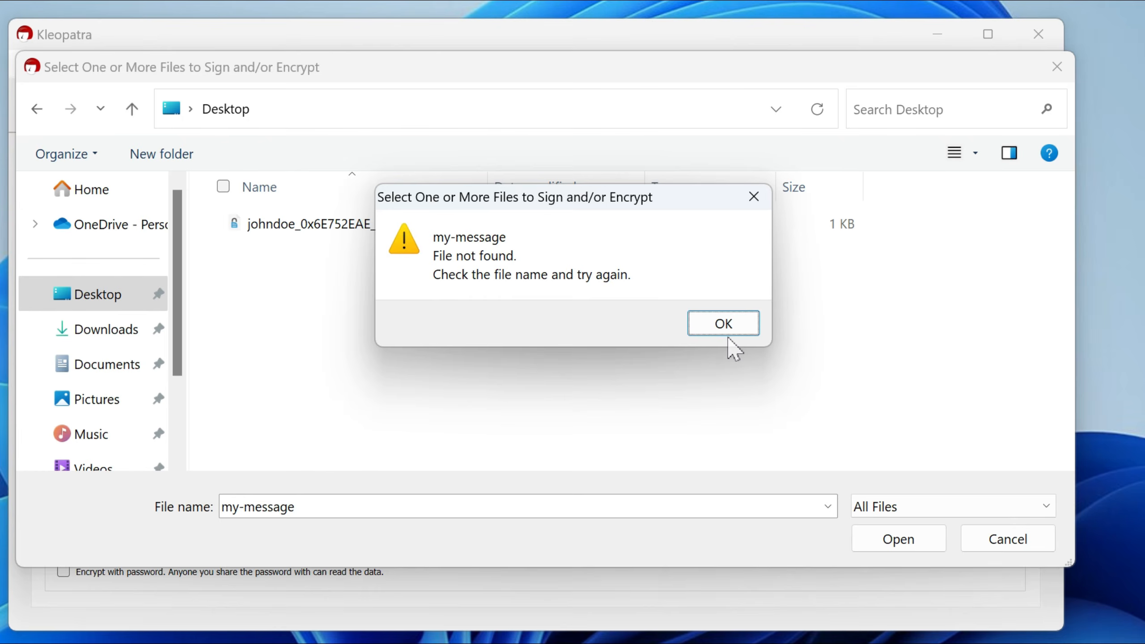
key("Return")
left_click(1008, 542)
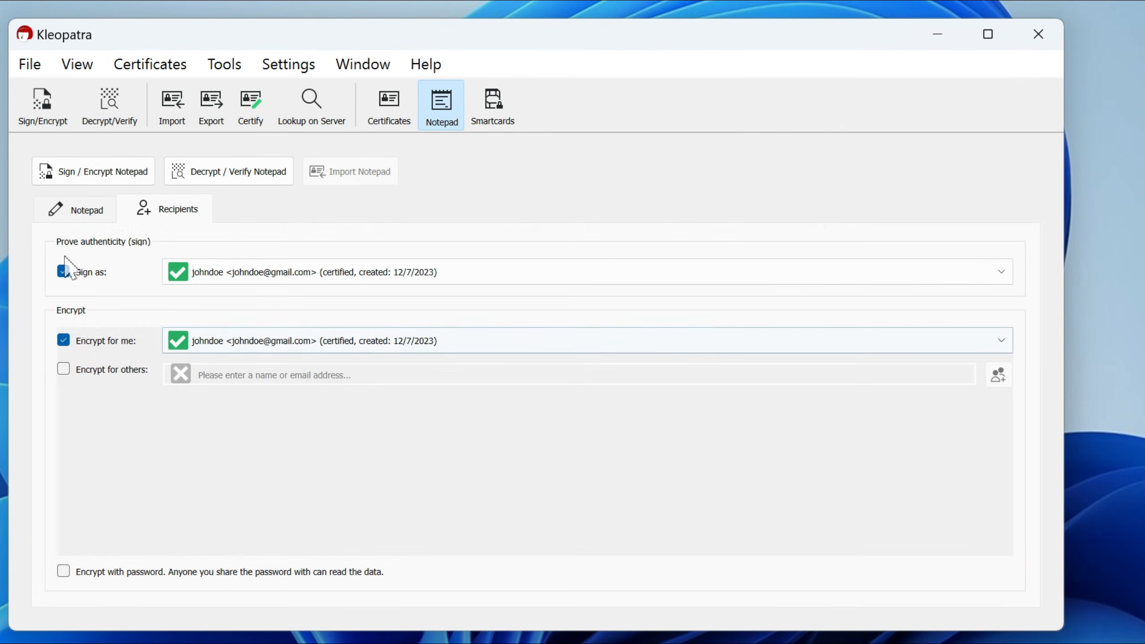
Return to the notepad's message text and sign and encrypt it with the chosen recipient settings.
left_click(77, 211)
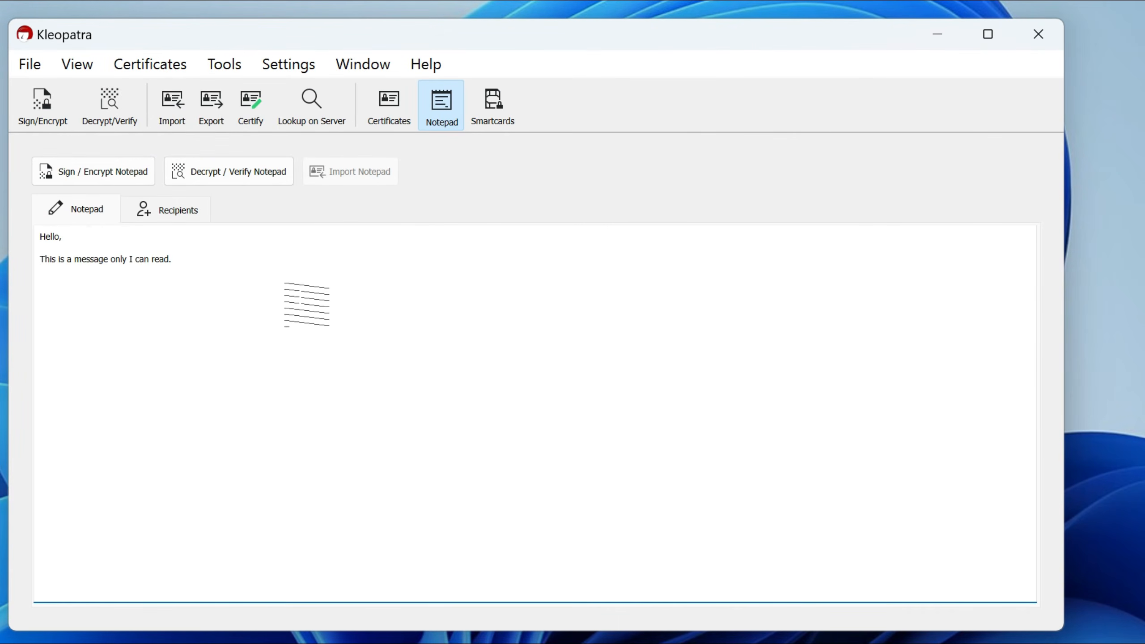
left_click(306, 294)
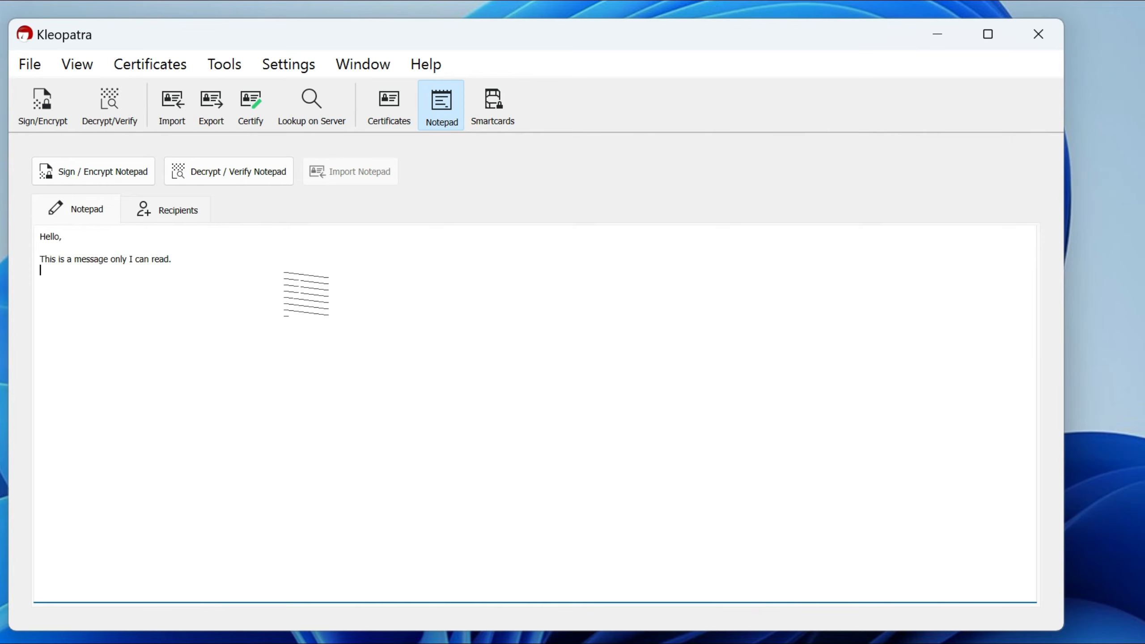
left_click(111, 176)
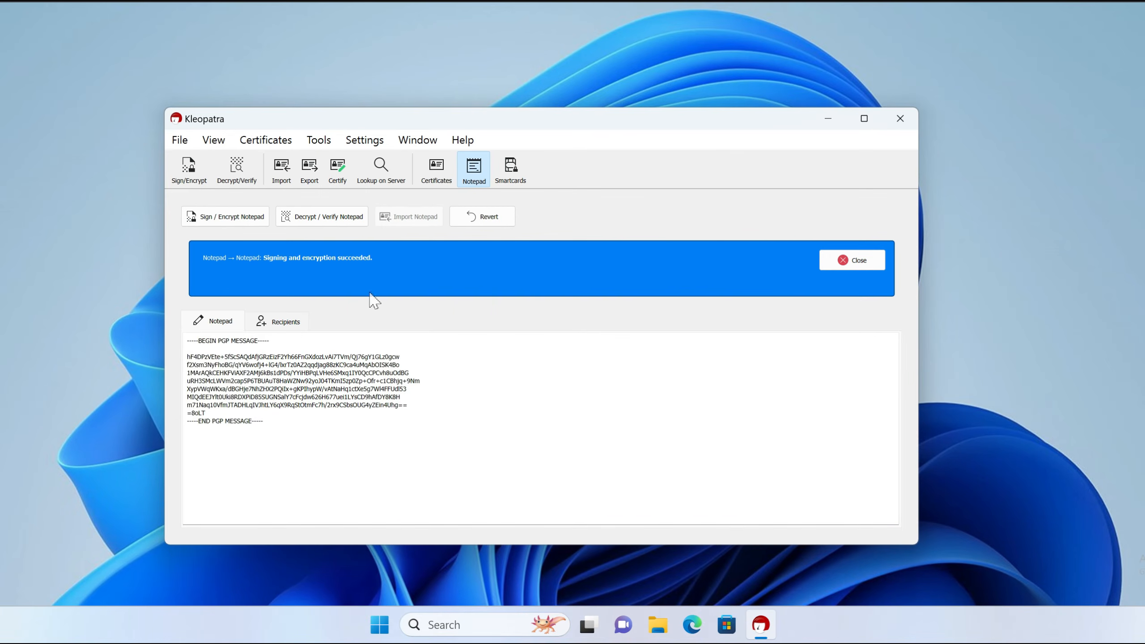
Copy the entire encrypted PGP message, then create a text document named mymessage.txt on the desktop and open it.
left_click(192, 469)
key("ctrl+a")
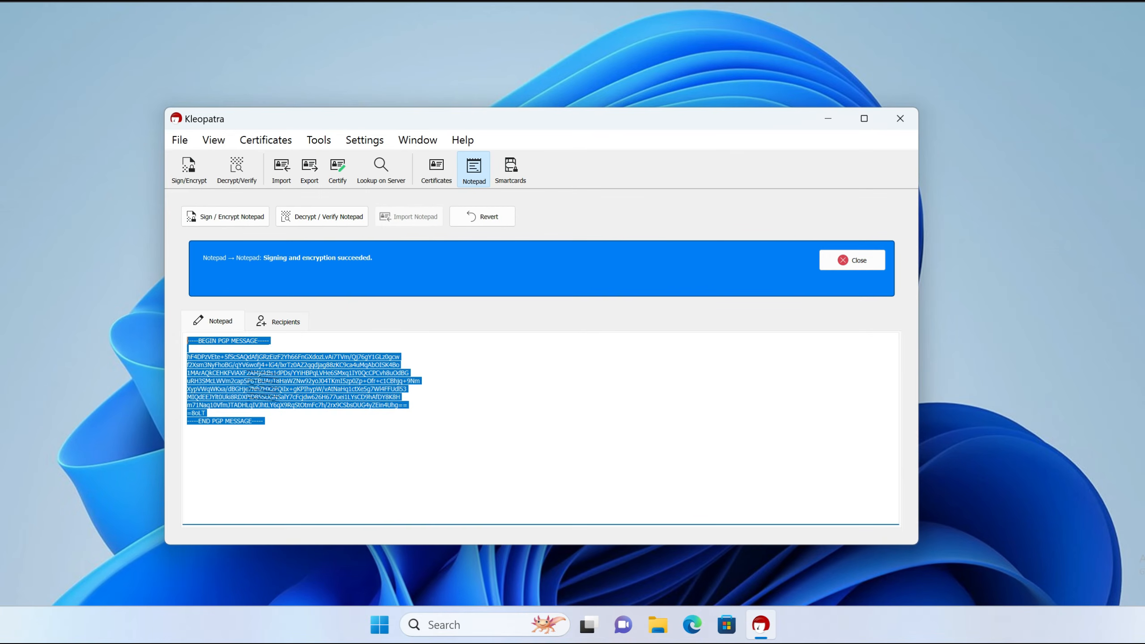
right_click(108, 356)
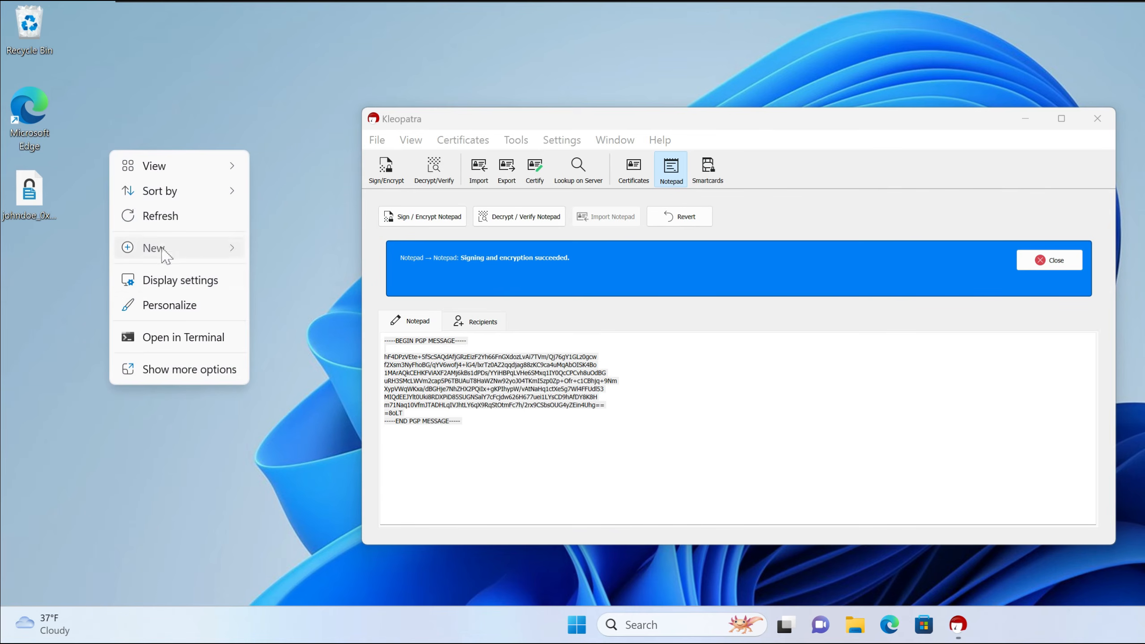
mouse_move(166, 249)
left_click(307, 325)
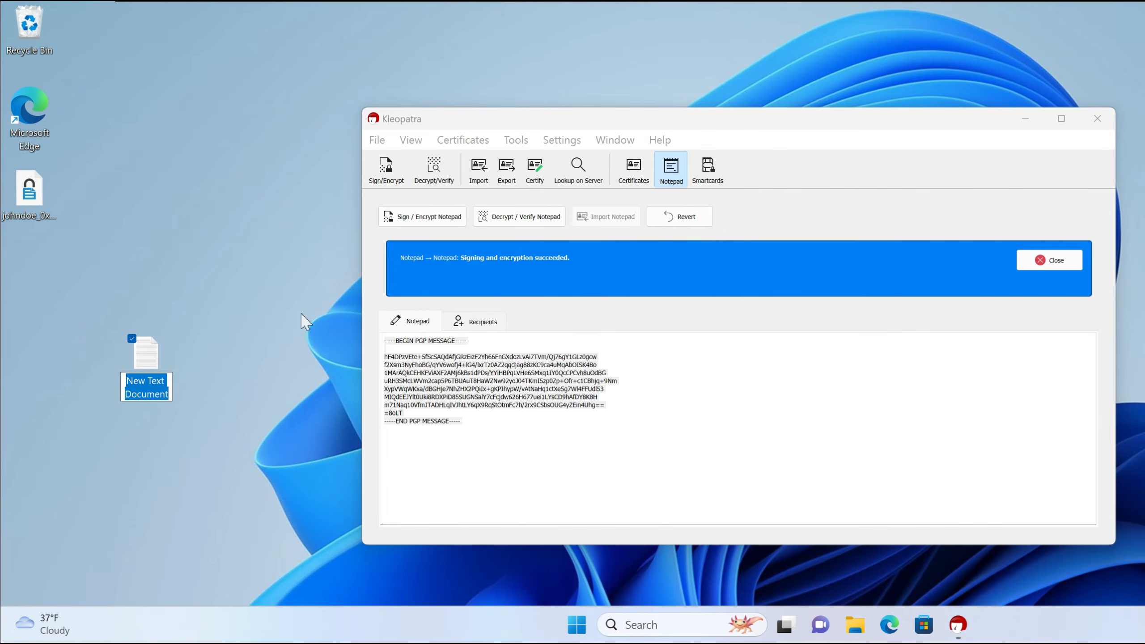
type("m,y")
key("BackSpace")
type("ymessage.txt")
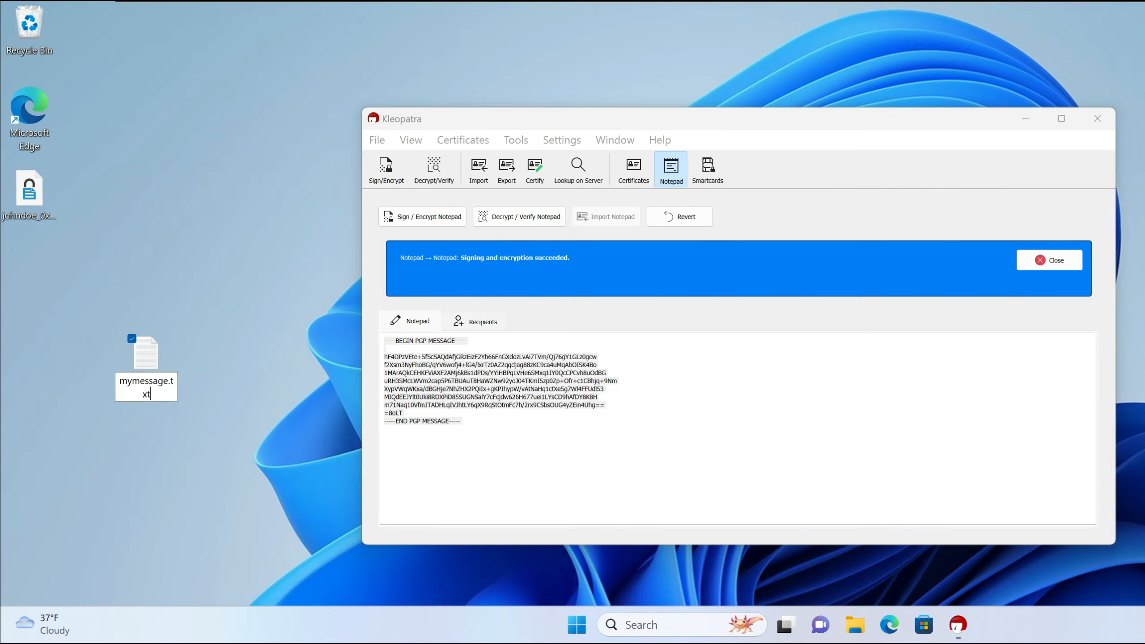
key("Return")
key("Return")
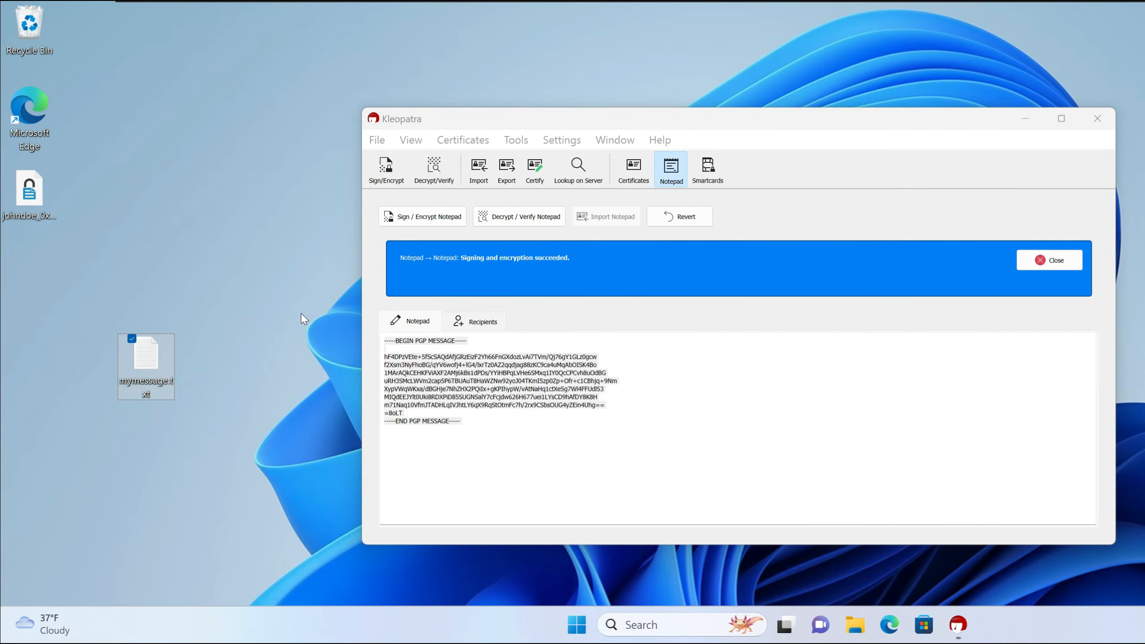
Paste the encrypted PGP message into mymessage.txt, close the secret key file, and return to Kleopatra.
key("ctrl+v")
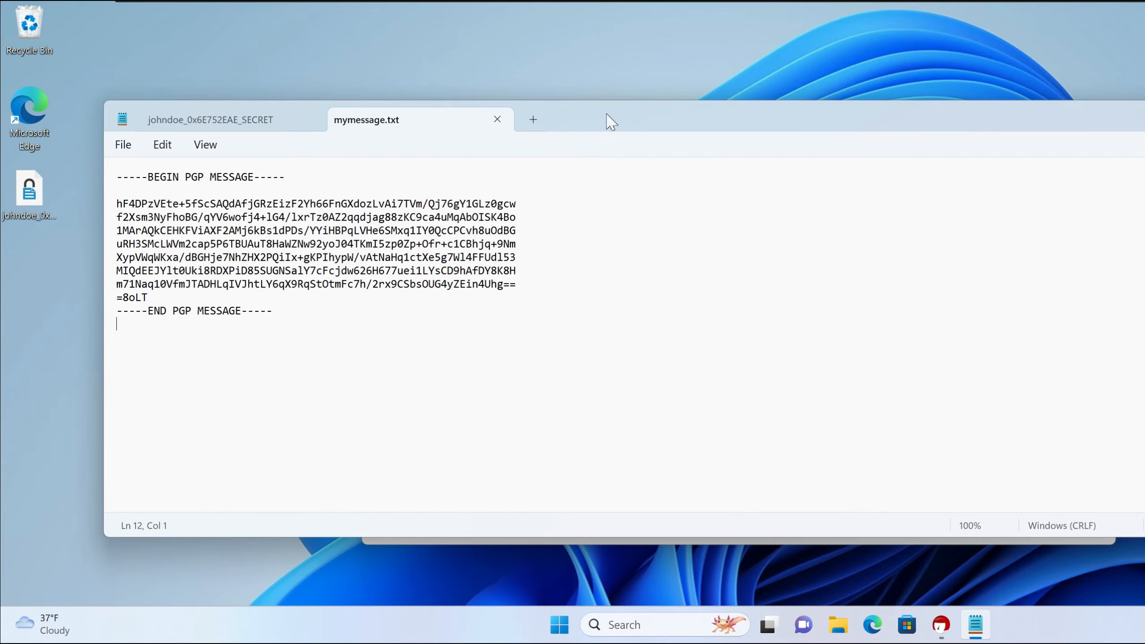
left_click_drag(606, 114, 619, 123)
left_click(326, 130)
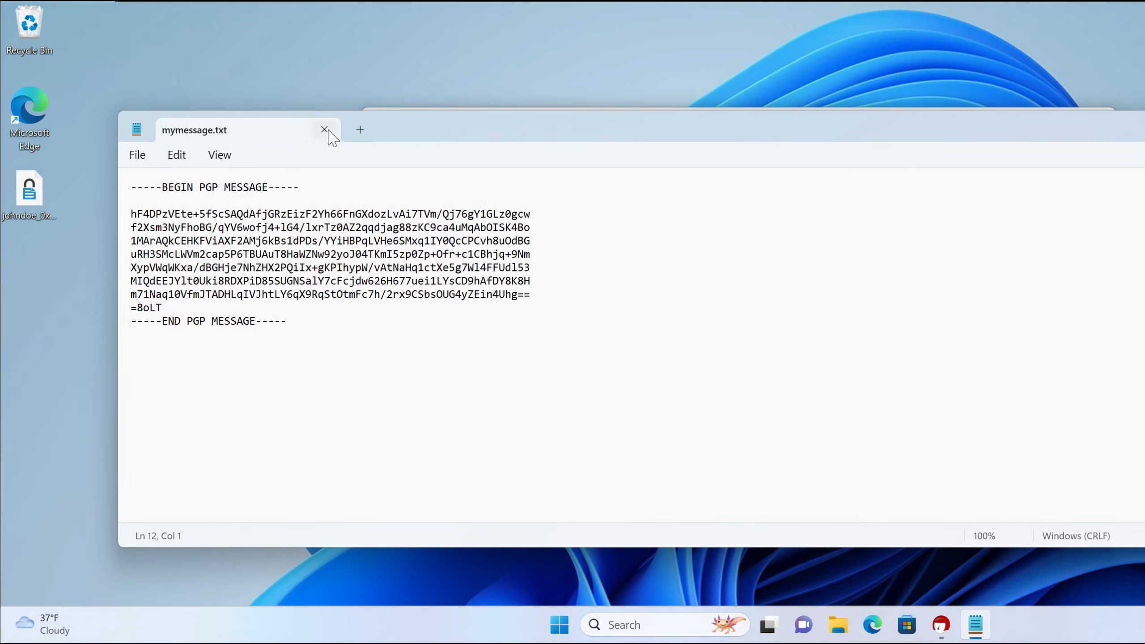
key("ctrl+a")
left_click(410, 336)
key("alt+F4")
left_click(712, 412)
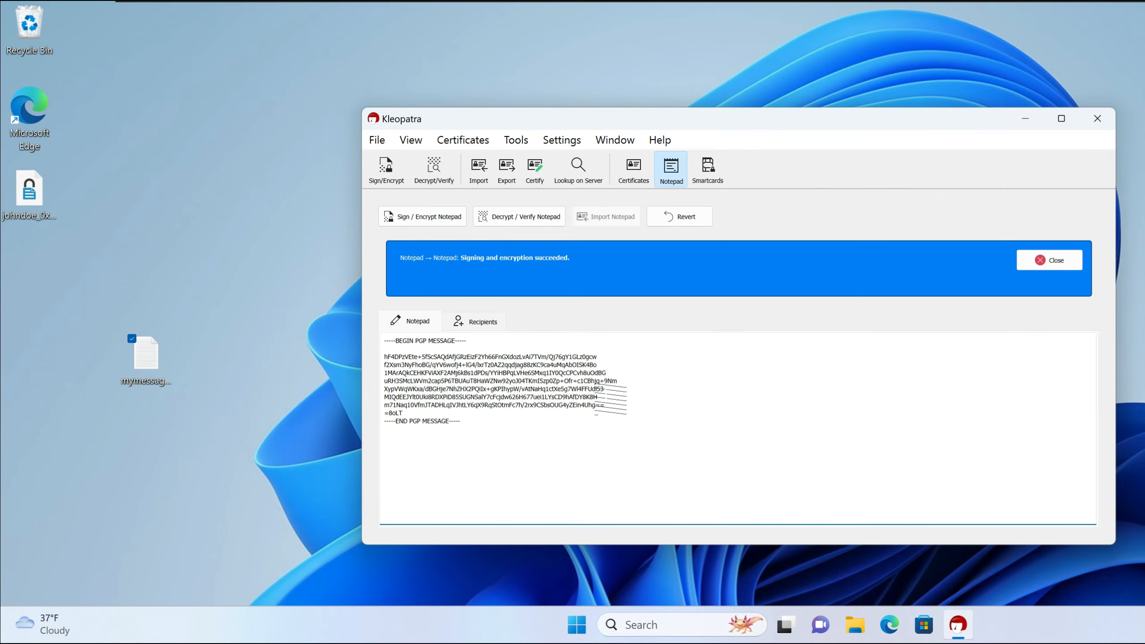
Delete the entire encrypted message from the notepad and dismiss the signing and encryption notice.
left_click_drag(564, 412, 300, 235)
left_click_drag(588, 454, 308, 330)
key("Delete")
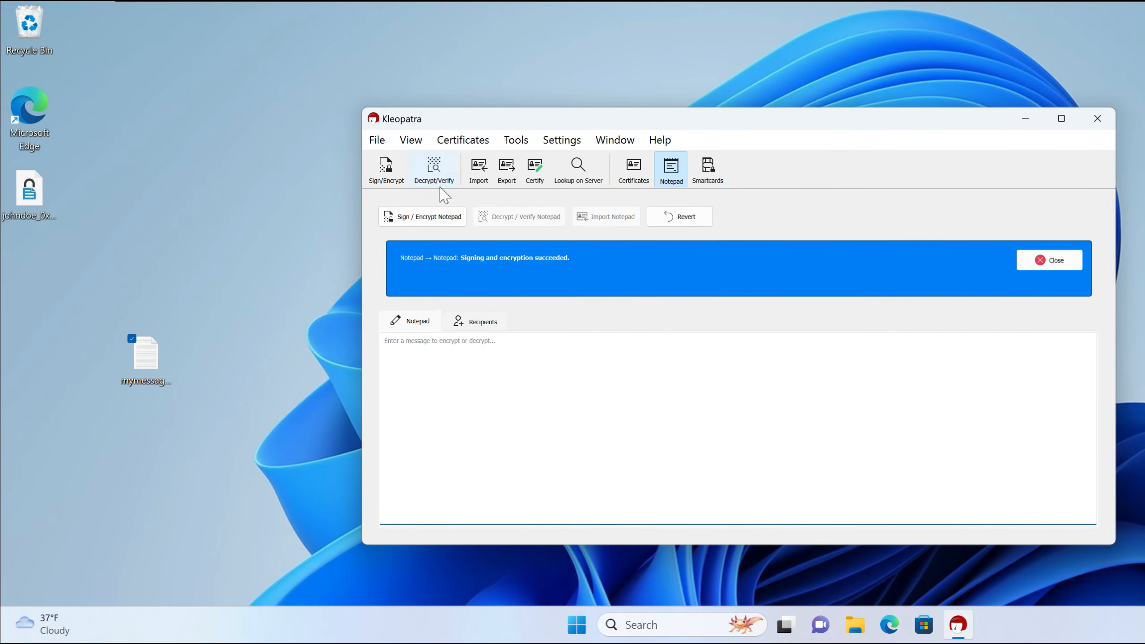
left_click(1052, 266)
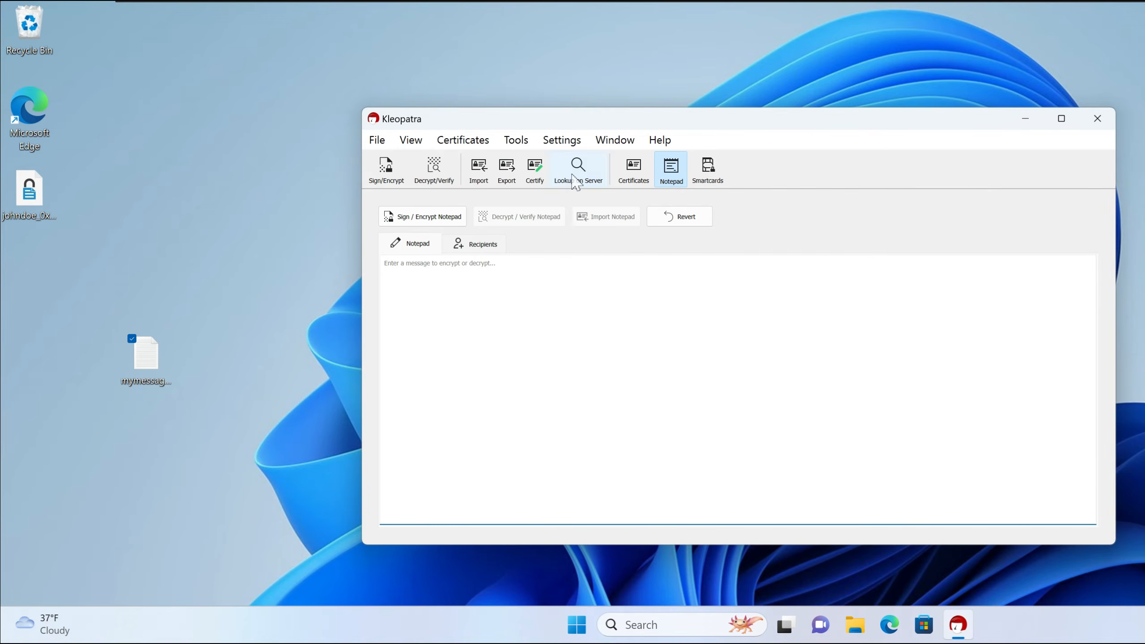
left_click(633, 170)
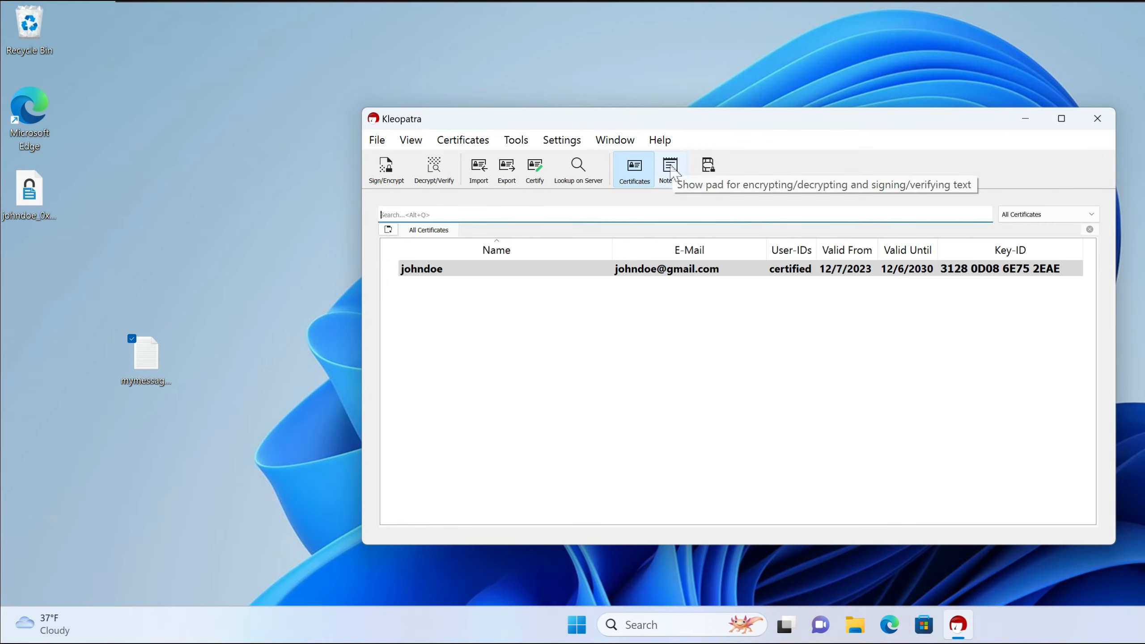
Reopen mymessage.txt, copy its entire PGP message, and paste it into Kleopatra's empty notepad.
double_click(164, 363)
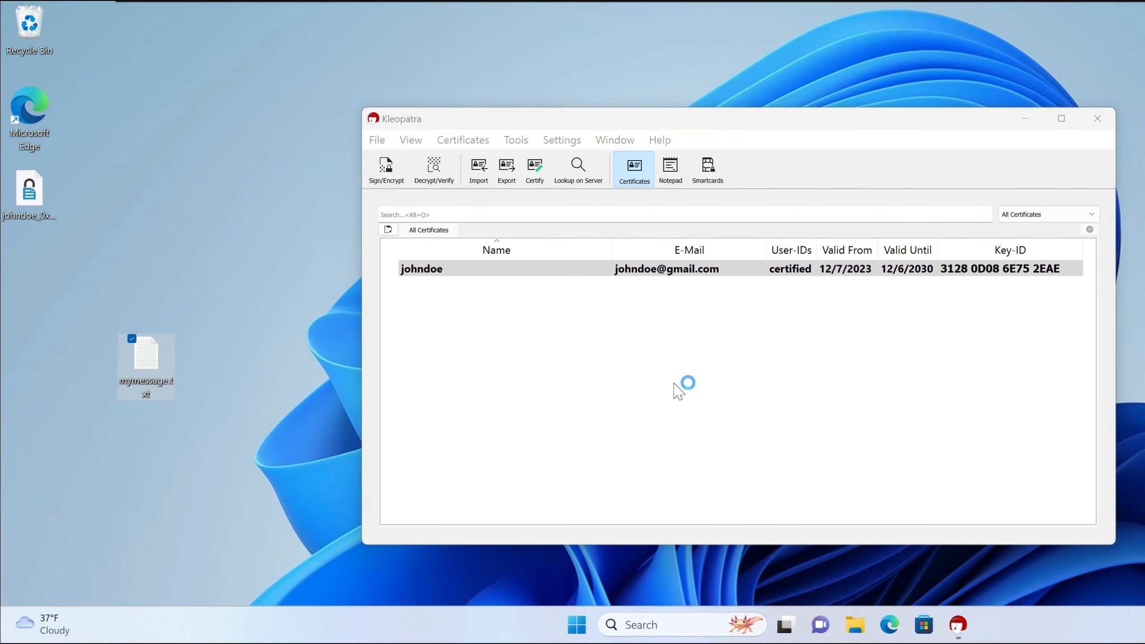
key("ctrl+a")
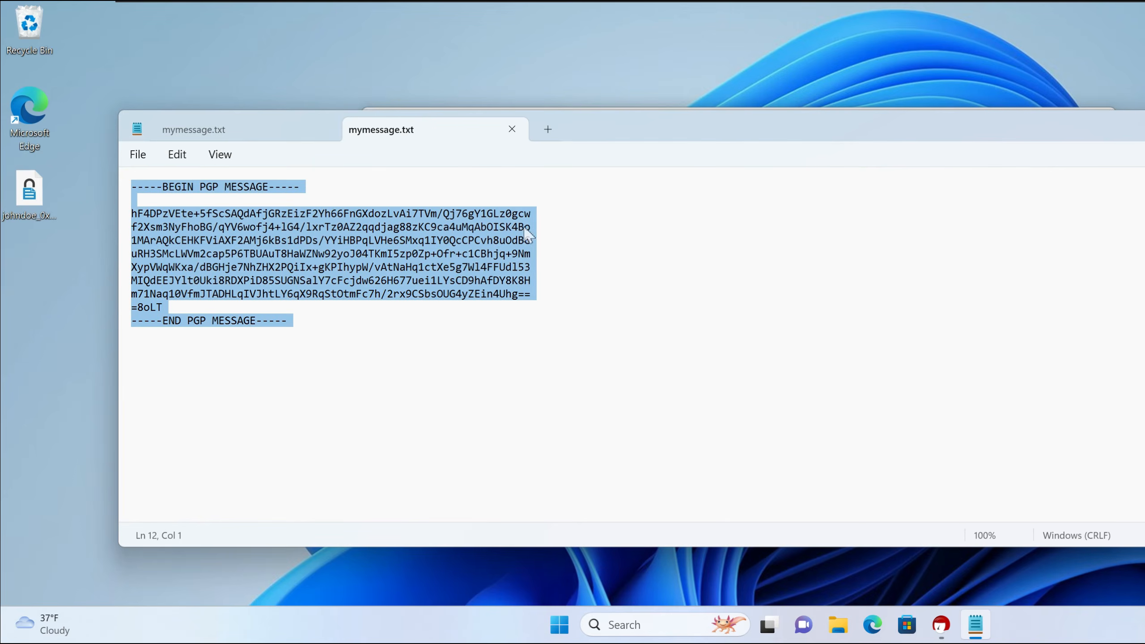
key("super+Down")
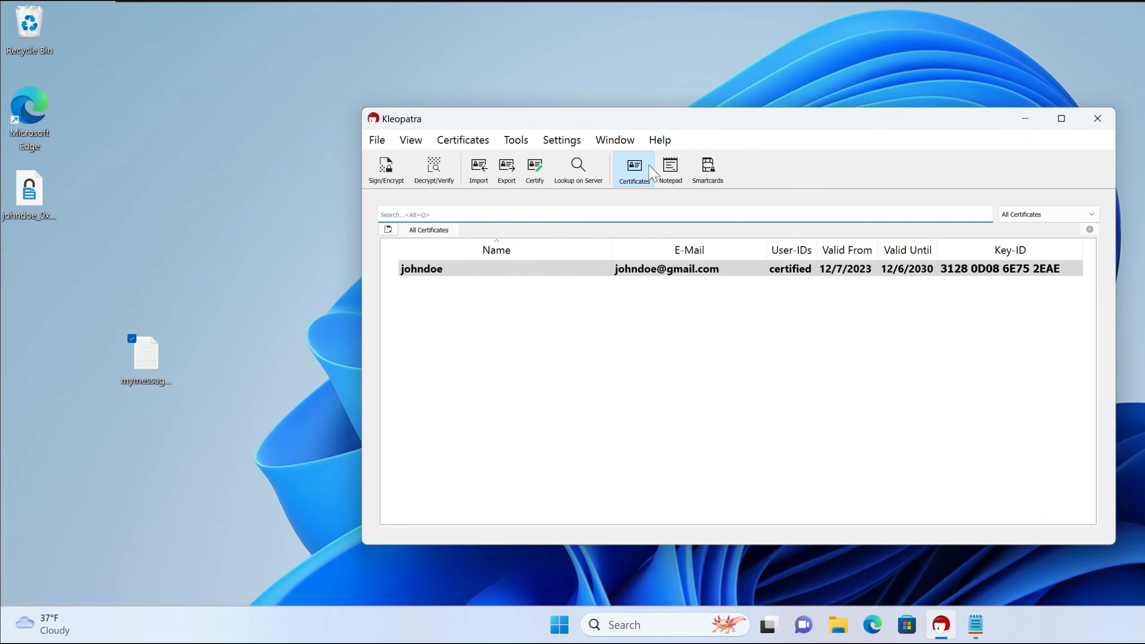
left_click(663, 159)
key("ctrl+v")
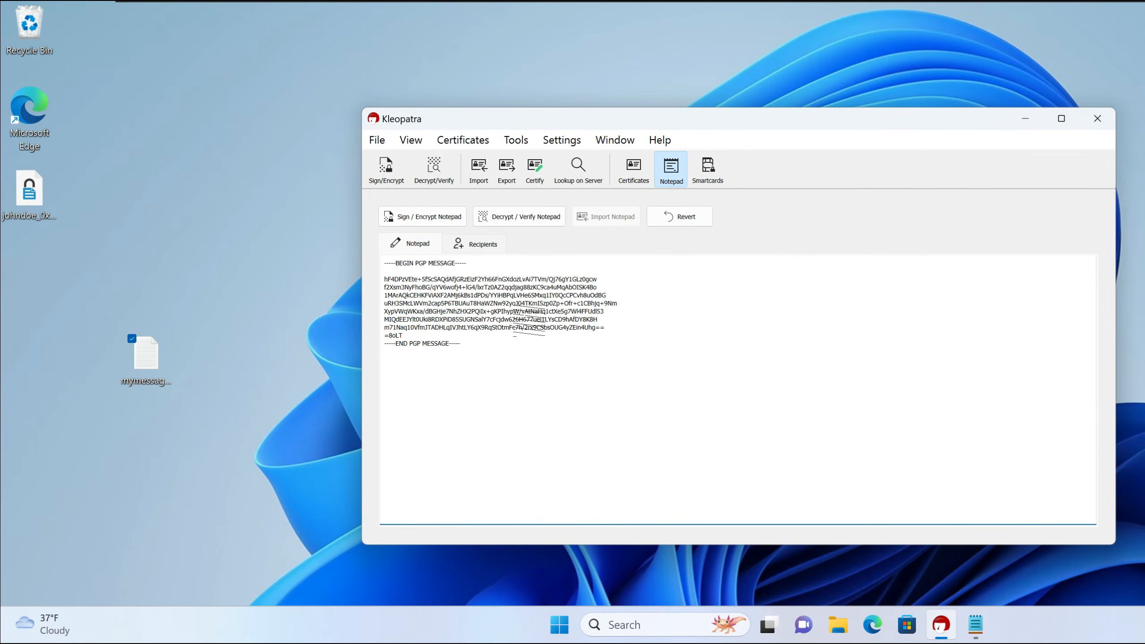
Decrypt and verify the pasted PGP message and examine the decrypted text.
left_click(528, 226)
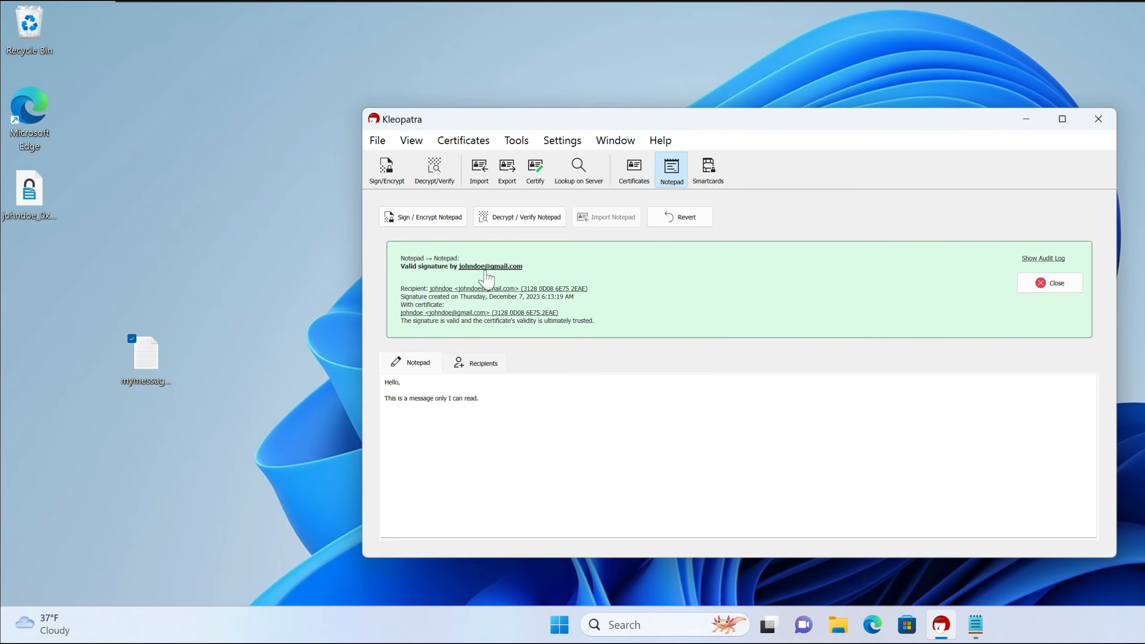
left_click_drag(523, 460, 267, 304)
left_click(604, 415)
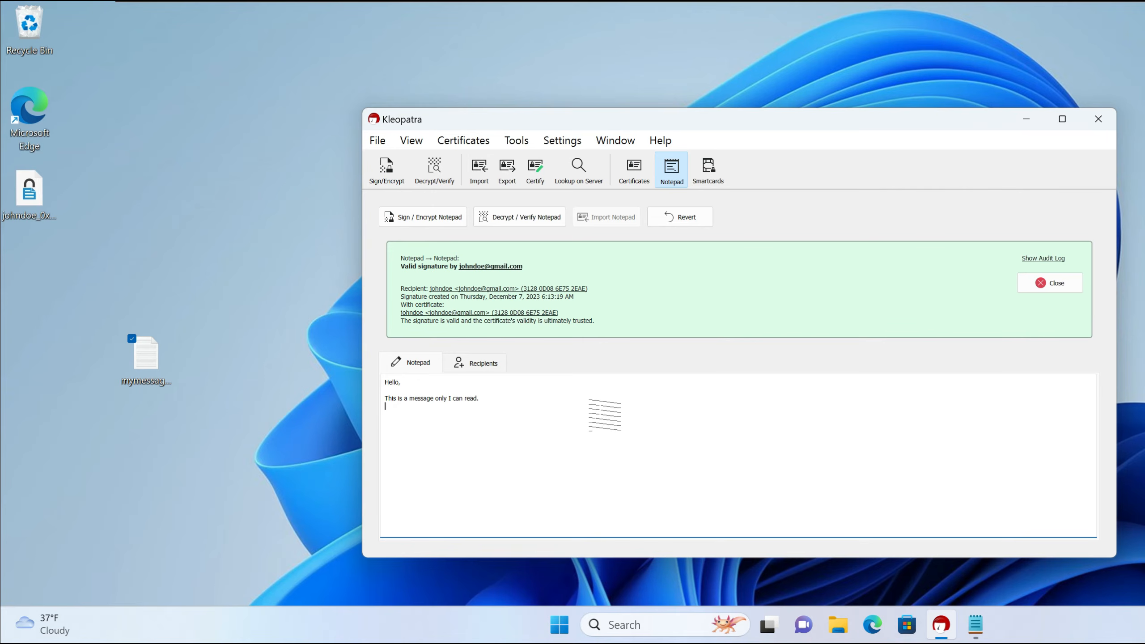
Reopen mymessage.txt to examine the full encrypted block from its BEGIN line to its END line, and close the text editor.
double_click(146, 354)
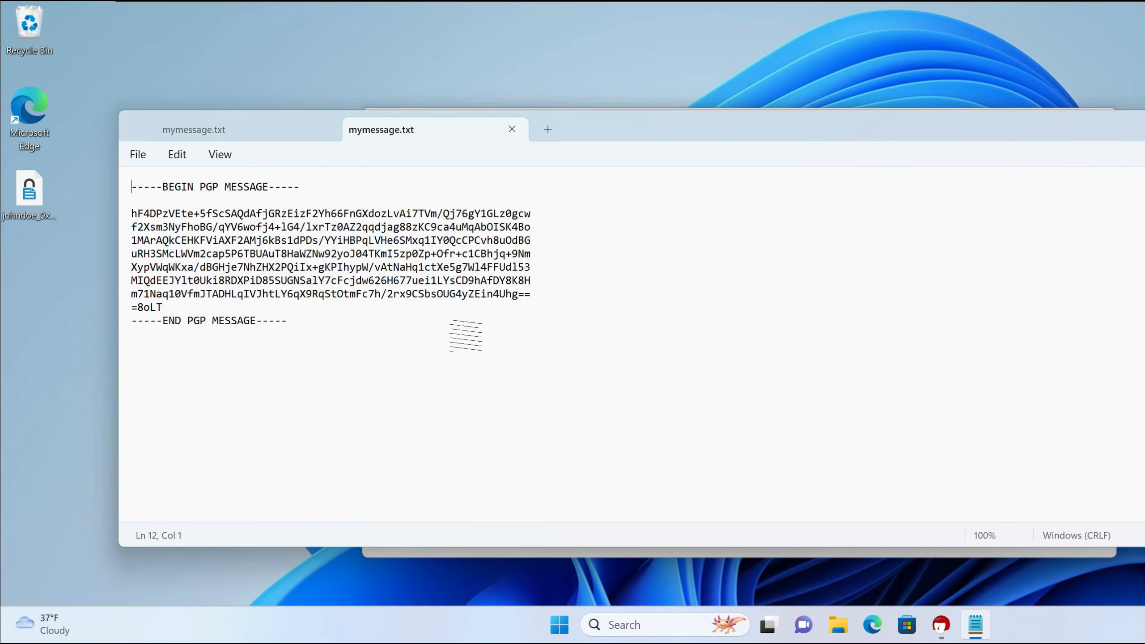
left_click_drag(480, 371, 73, 140)
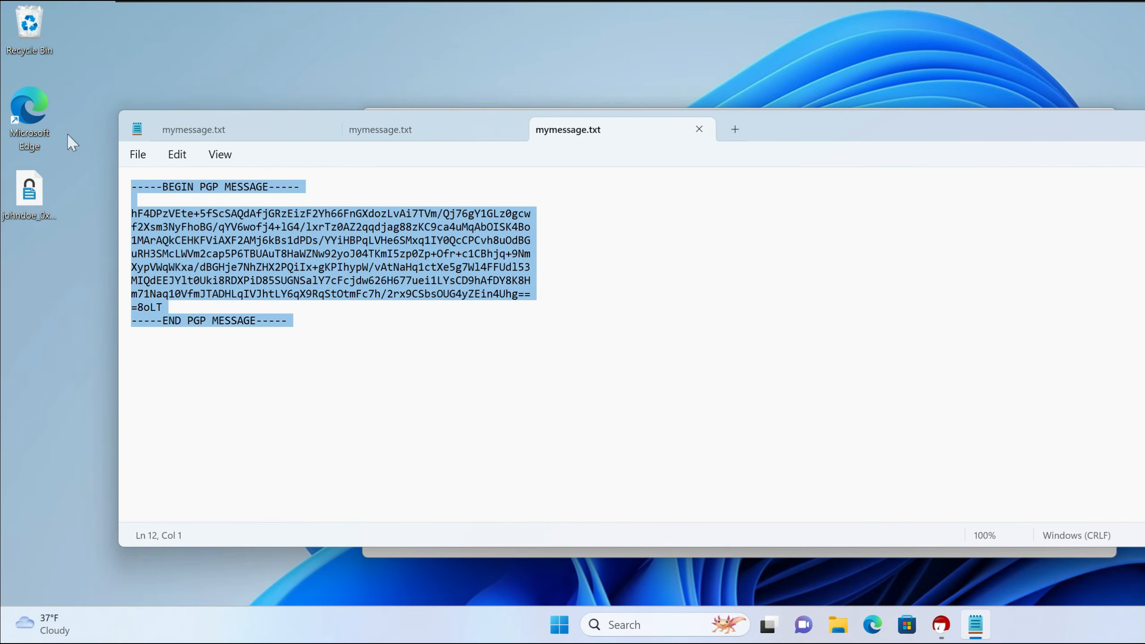
left_click(342, 311)
left_click_drag(380, 323, 6, 119)
left_click(383, 358)
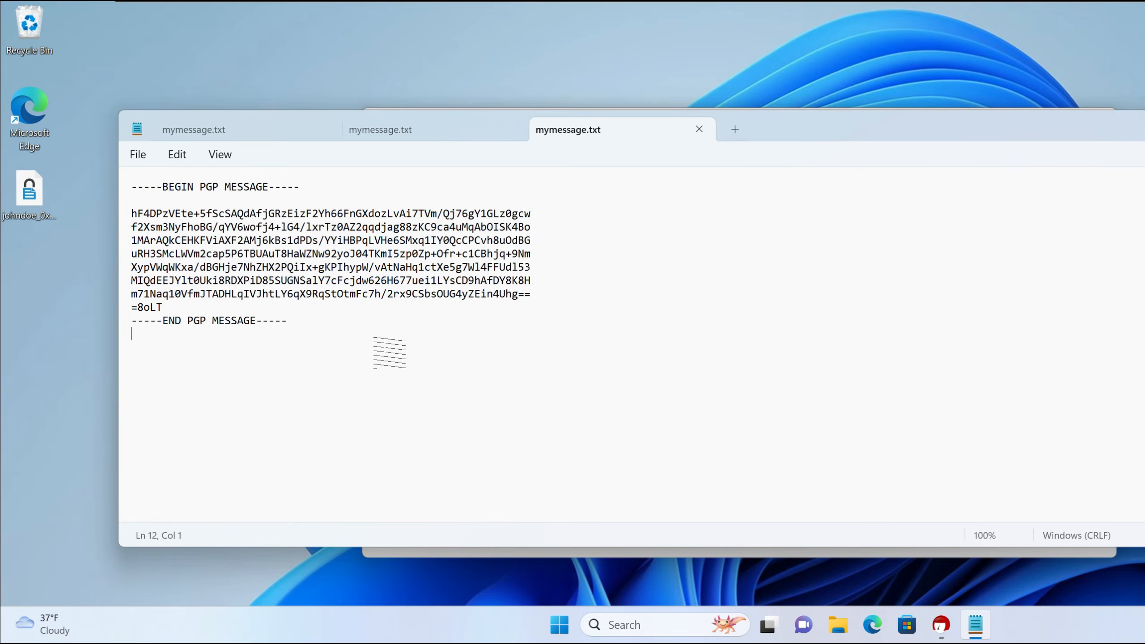
left_click_drag(397, 359, 135, 170)
left_click(370, 375)
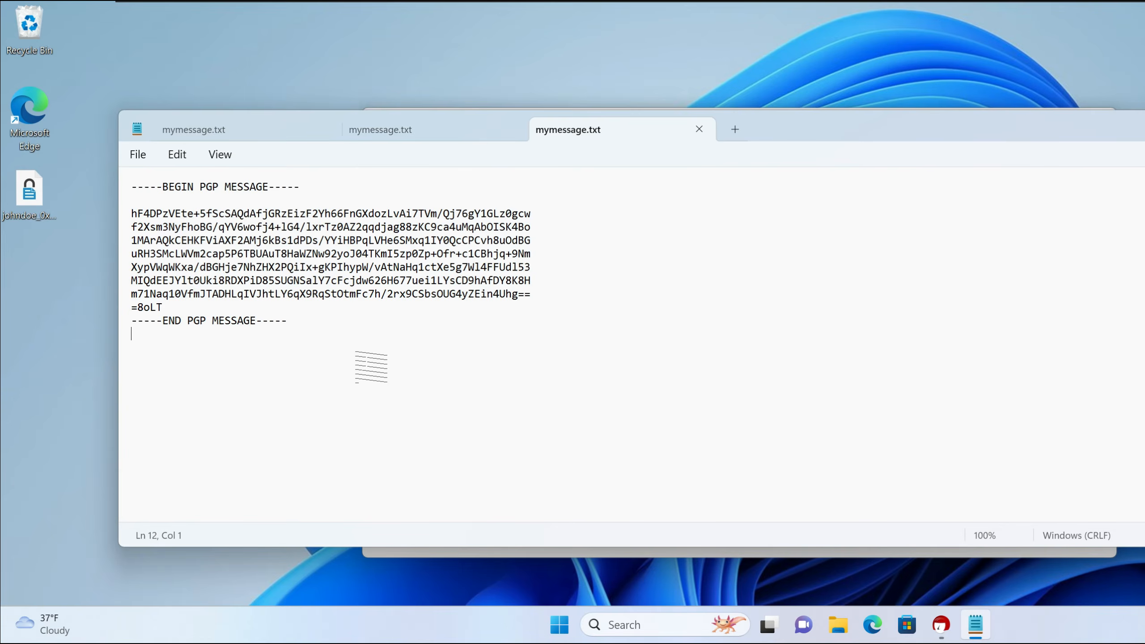
left_click_drag(379, 364, 117, 178)
left_click(273, 363)
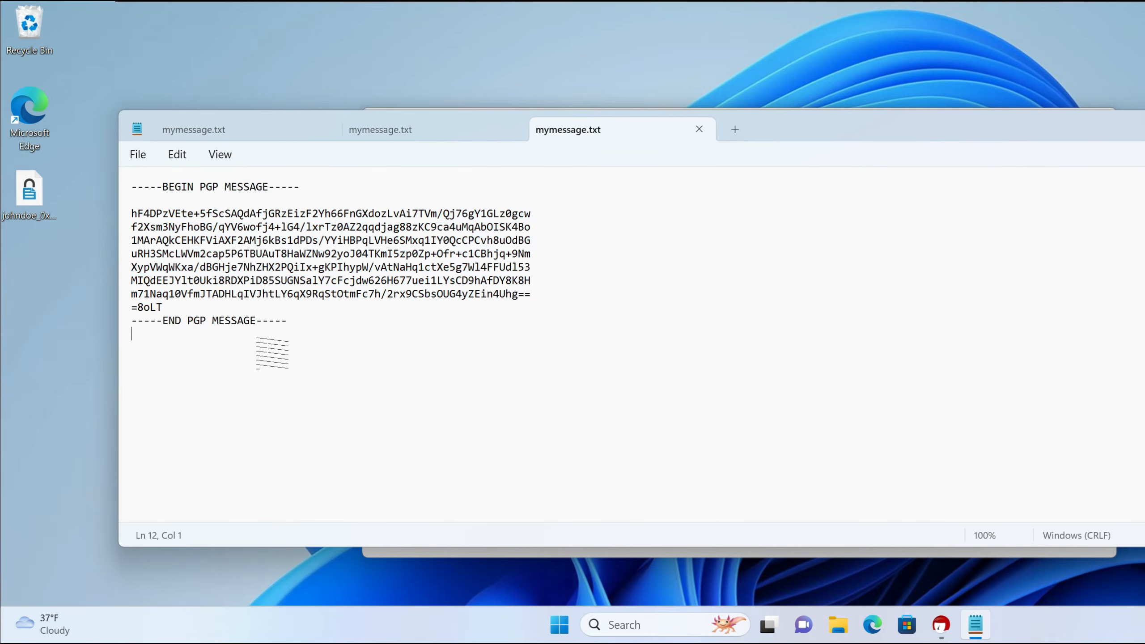
left_click_drag(273, 363, 126, 181)
left_click(439, 309)
left_click_drag(327, 402, 27, 144)
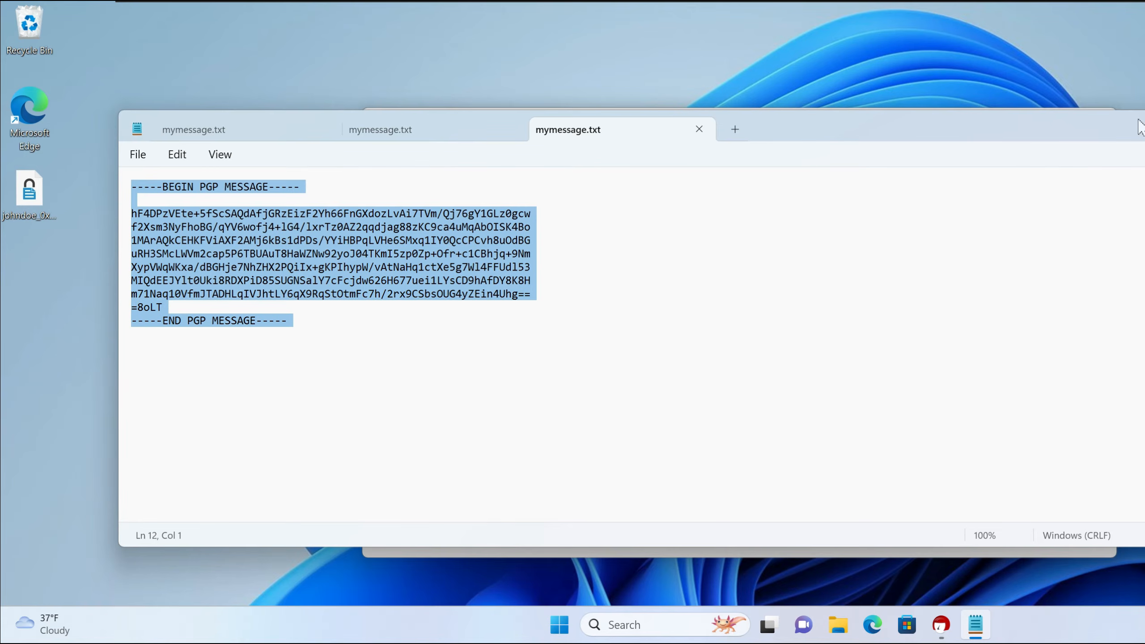
key("alt+F4")
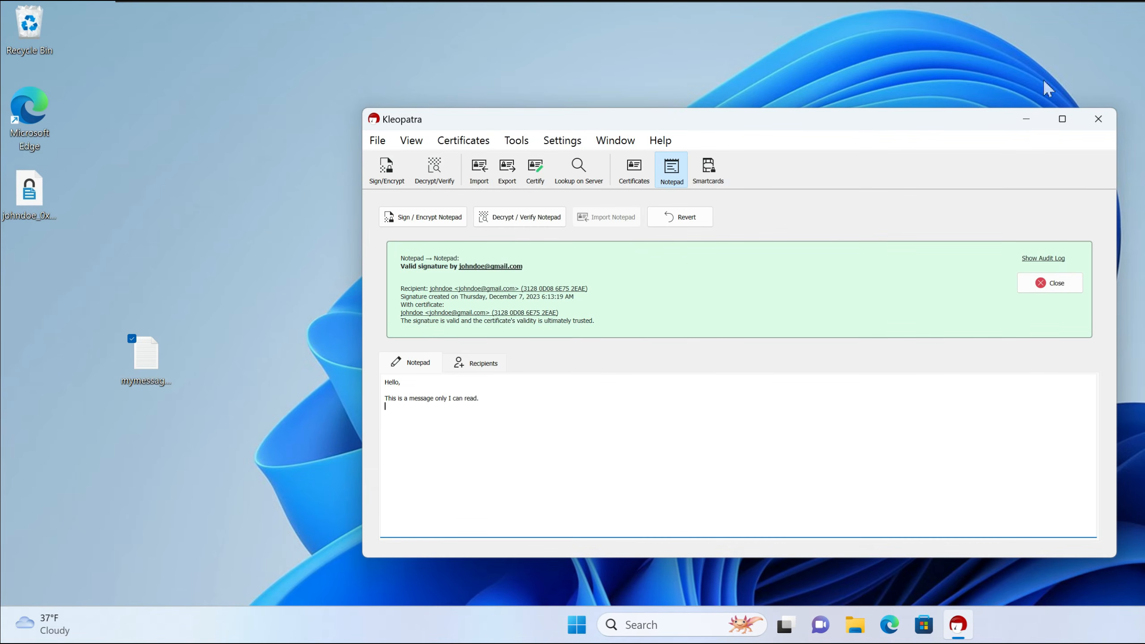
Change the listed key pair's passphrase, entering and repeating the new passphrase and accepting it even though it is short.
left_click_drag(683, 106, 747, 148)
left_click(658, 193)
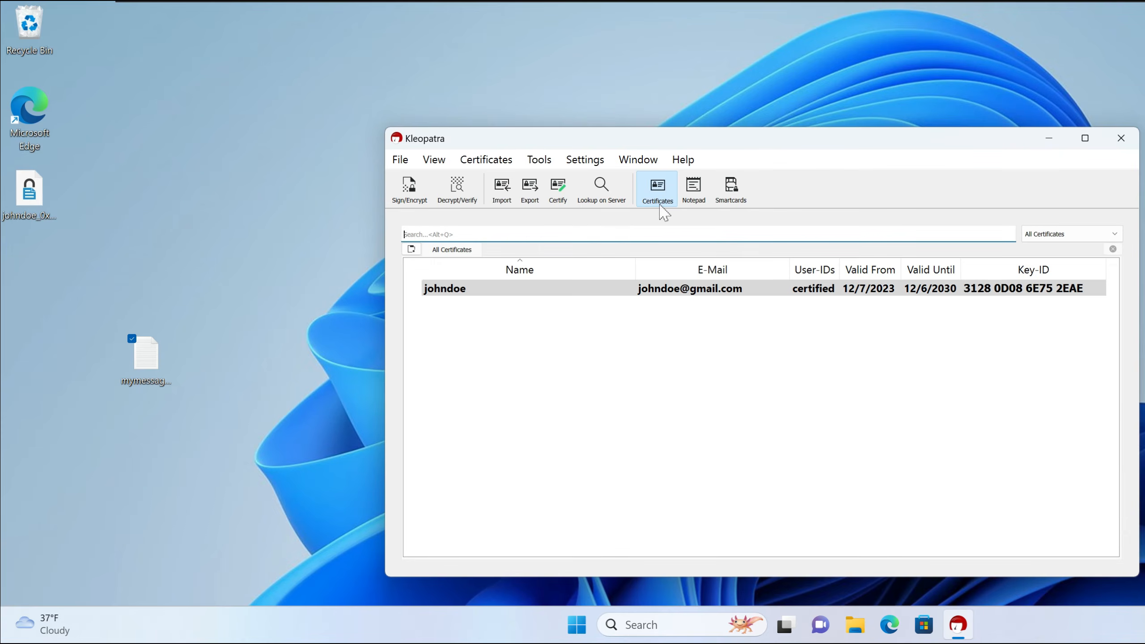
right_click(526, 294)
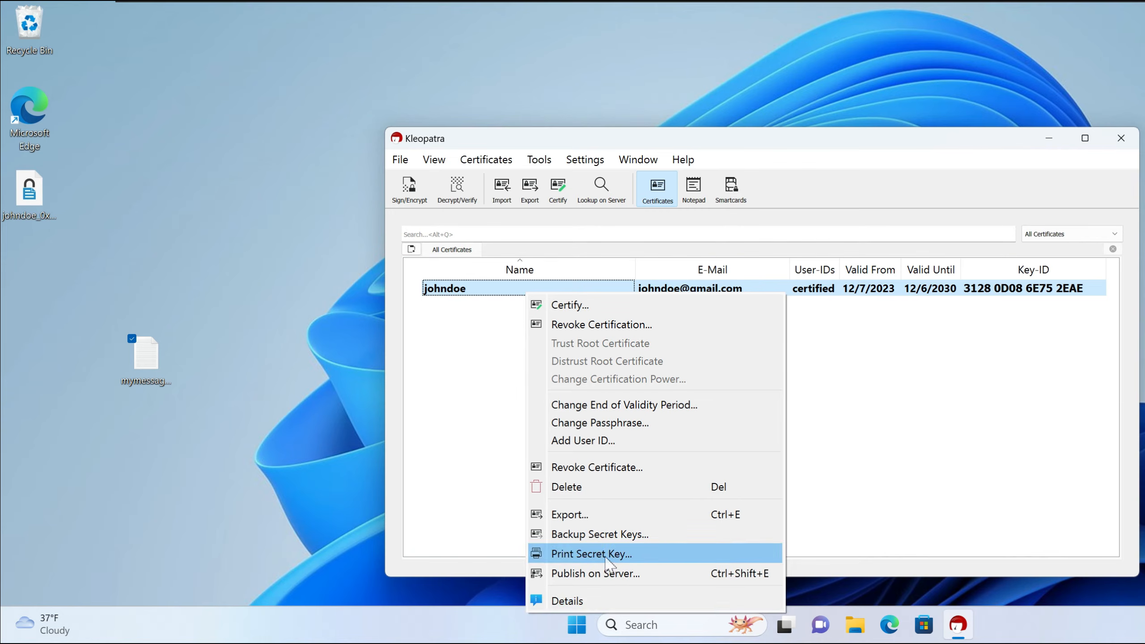
left_click(612, 427)
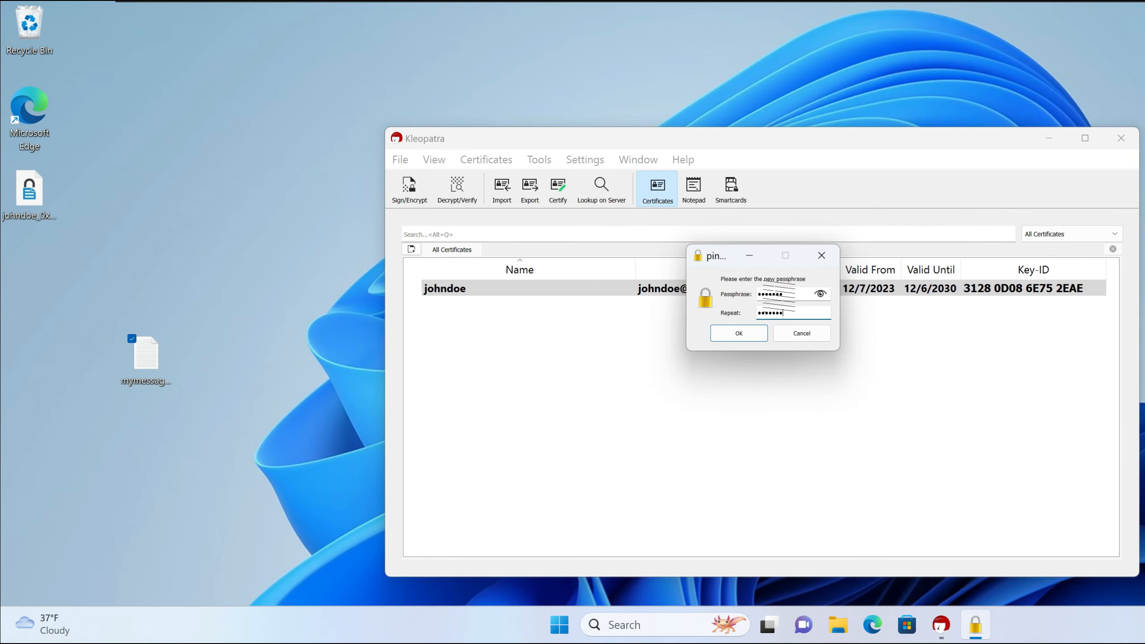
key("Return")
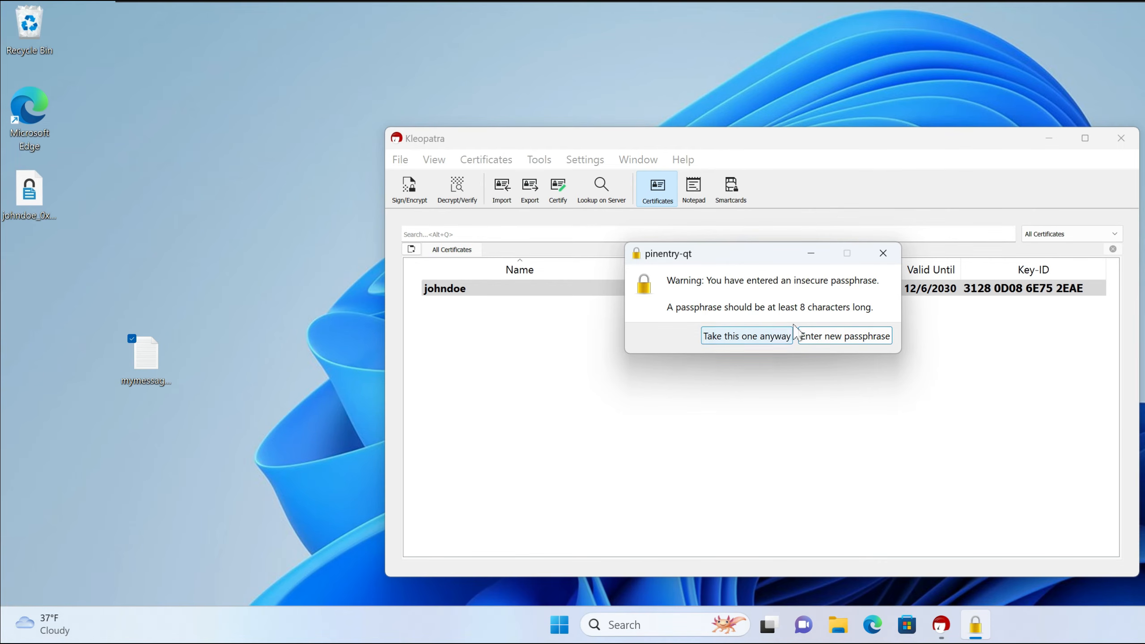
left_click(763, 340)
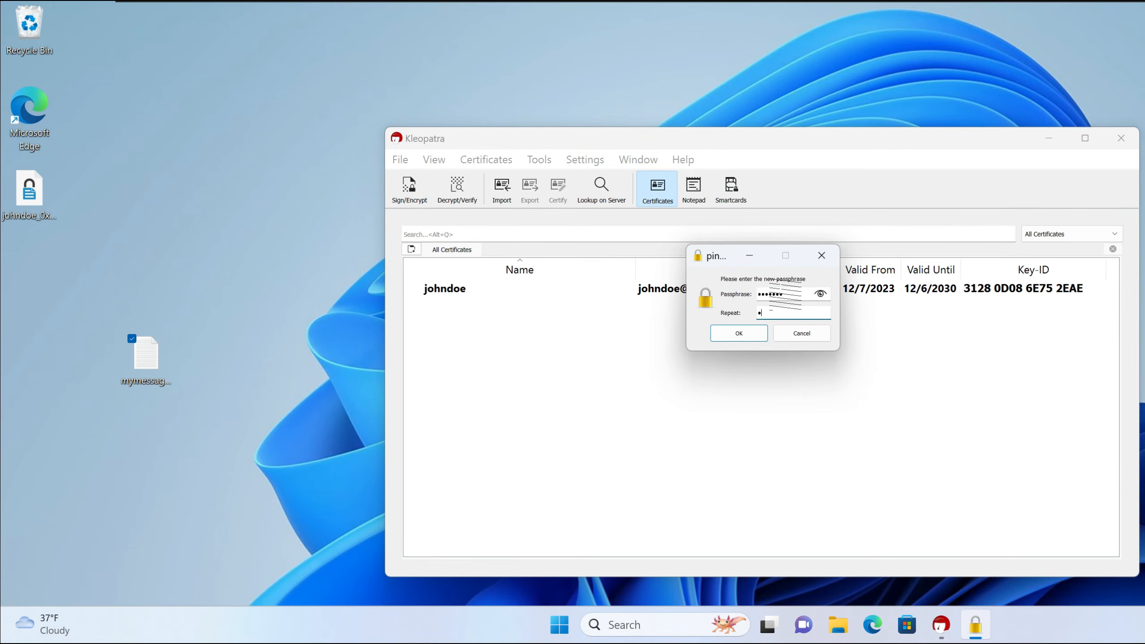
key("Return")
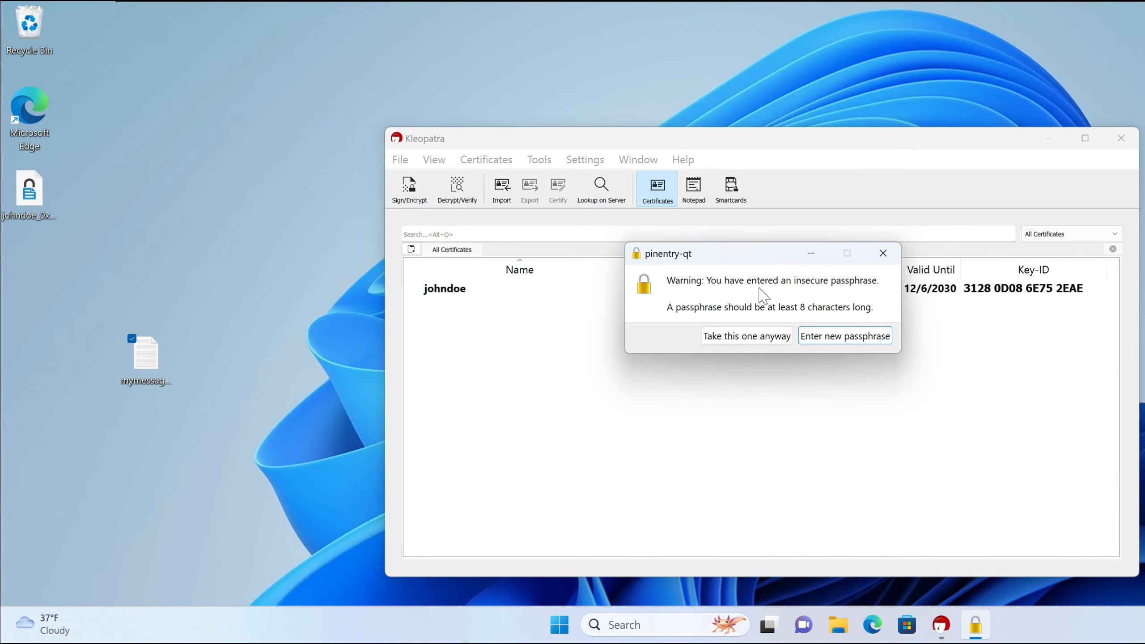
left_click(742, 336)
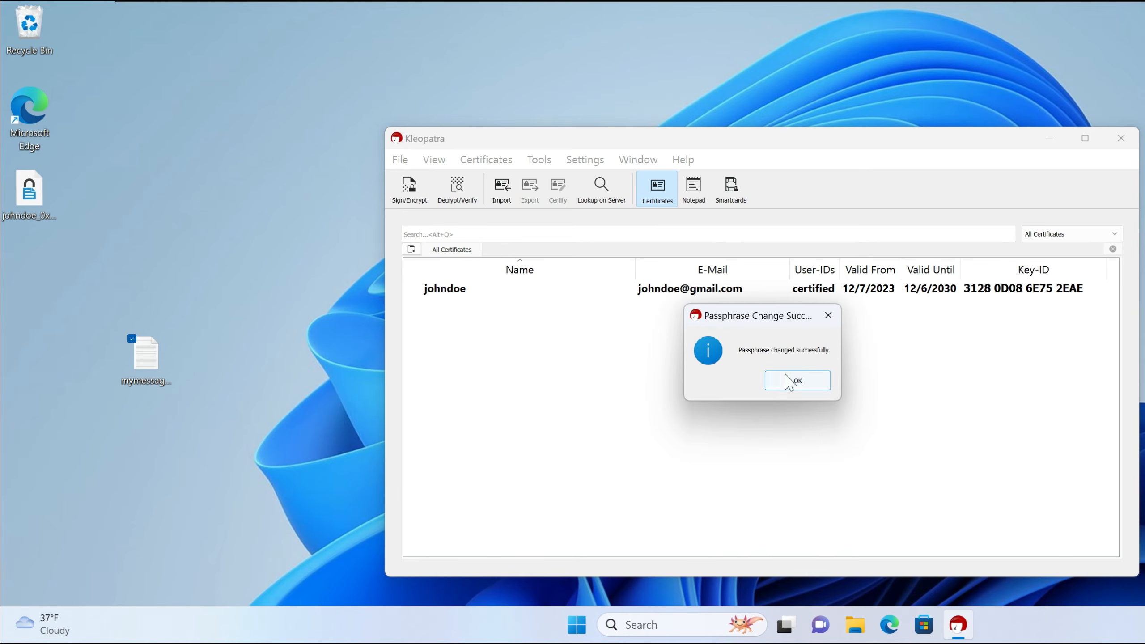
left_click(789, 383)
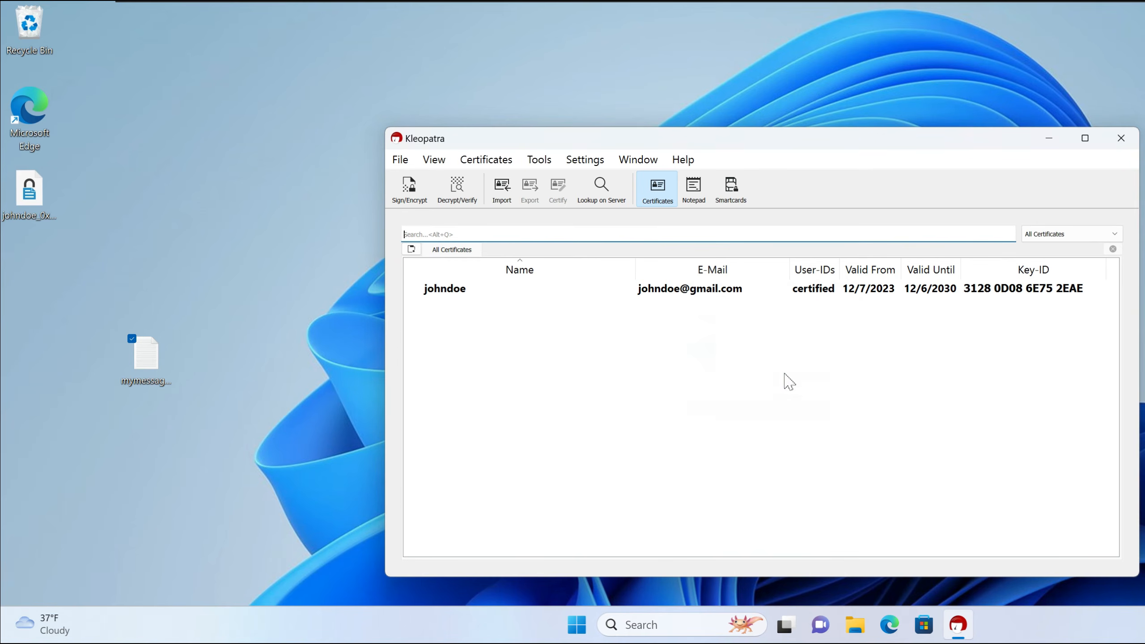
Return to the notepad, dismiss the decryption result notice, and revert the text to the encrypted PGP message.
left_click(685, 202)
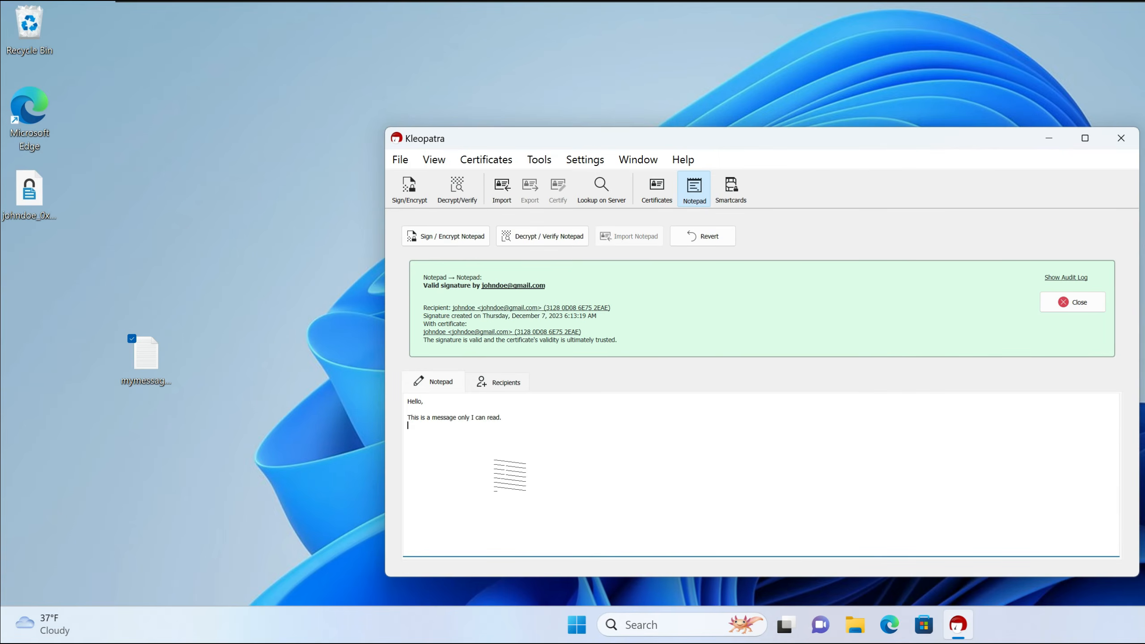
left_click(1073, 303)
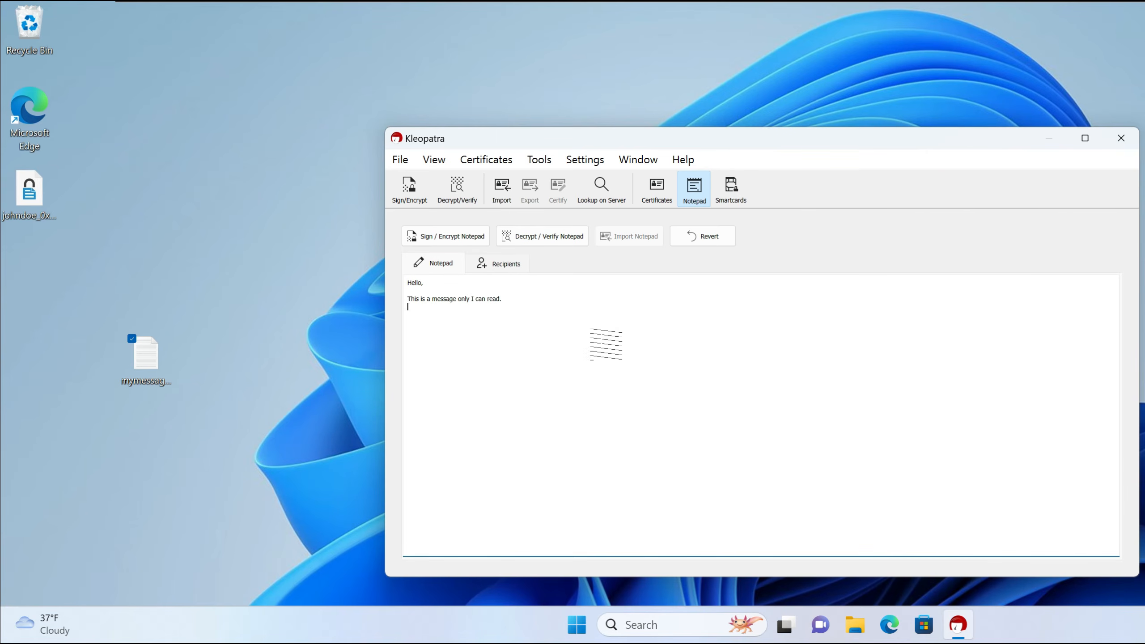
left_click_drag(606, 345, 424, 278)
left_click(714, 242)
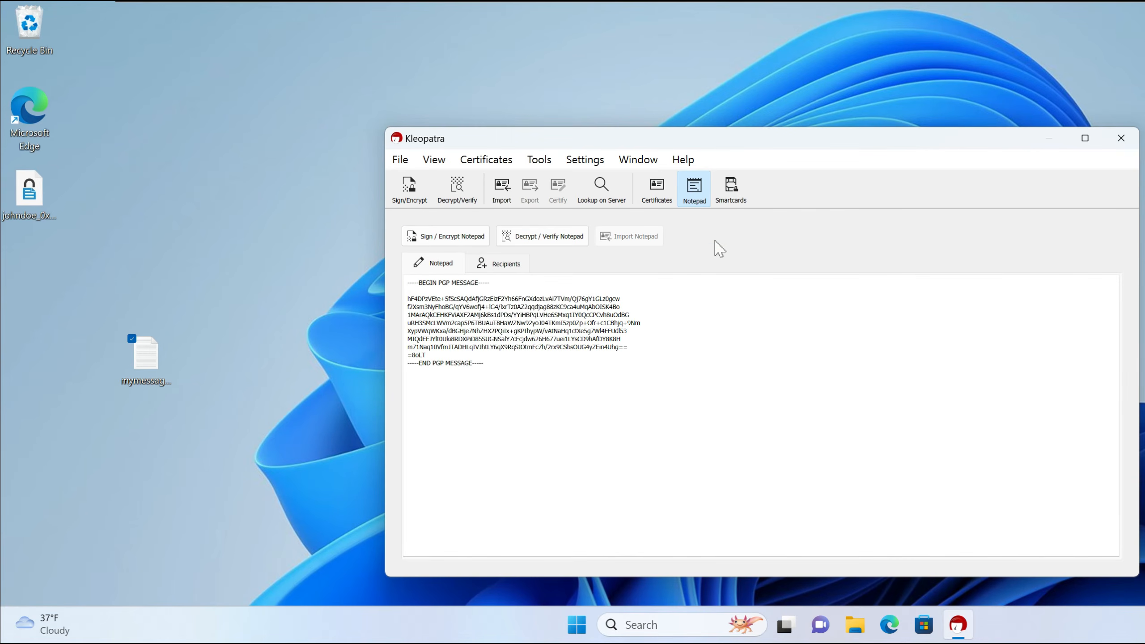
Decrypt and verify the notepad's PGP message, unlocking the secret key with its new passphrase.
left_click(566, 241)
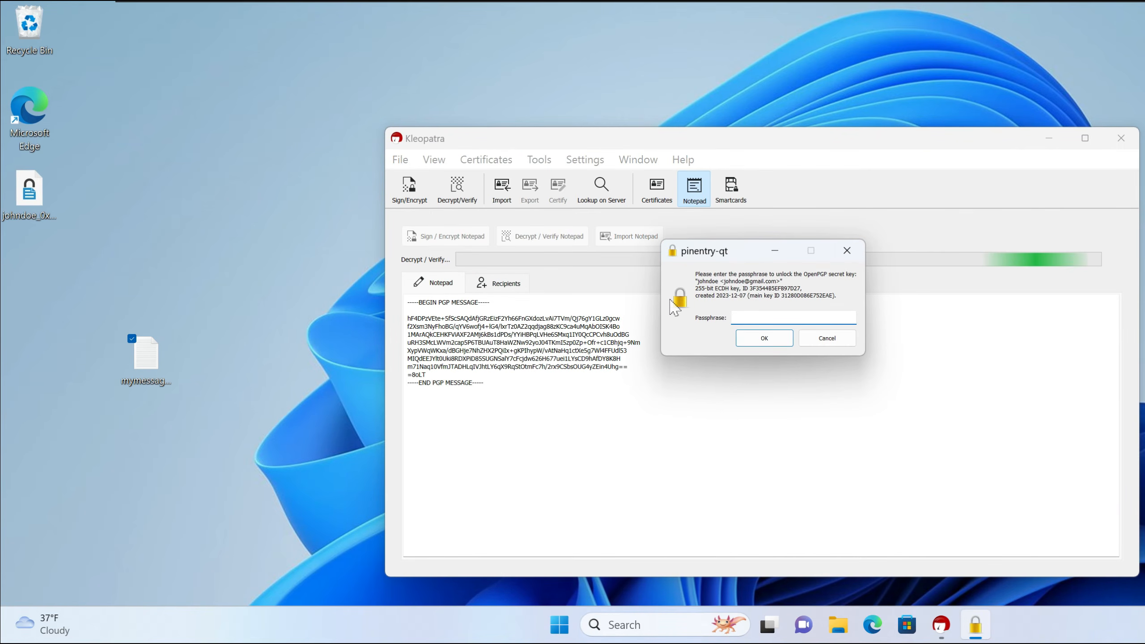
type("*******")
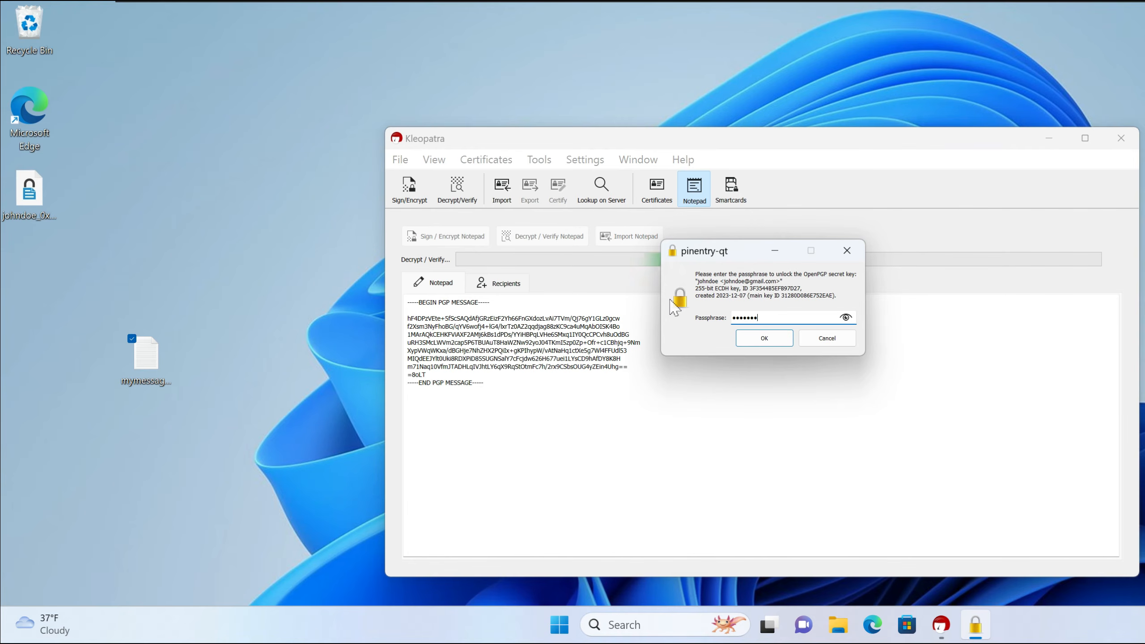
key("Return")
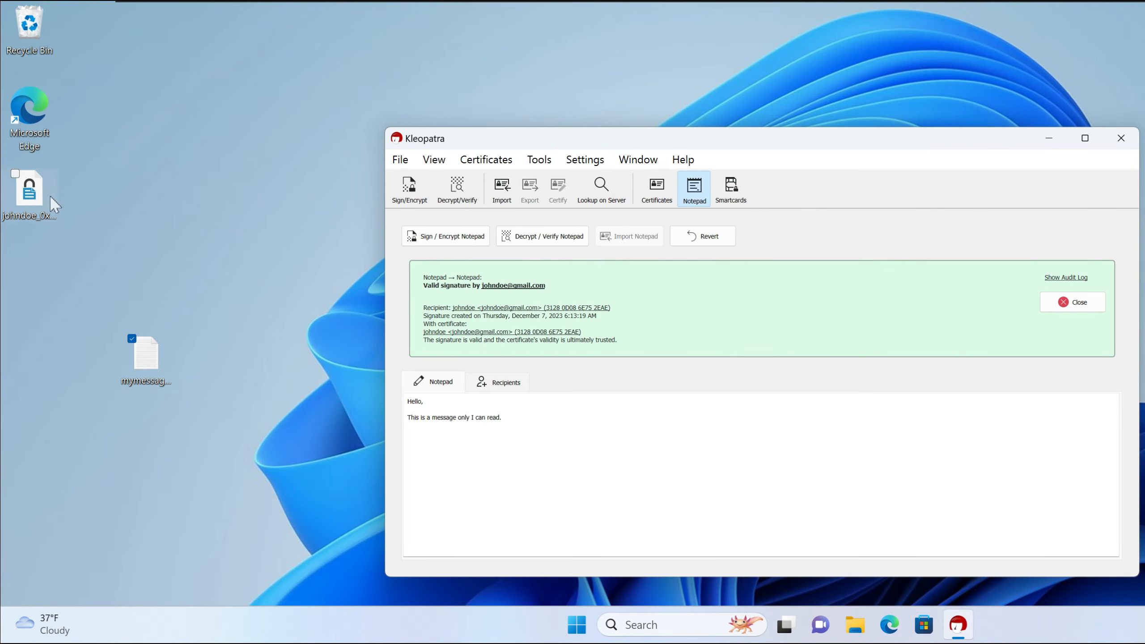
left_click_drag(607, 465, 511, 441)
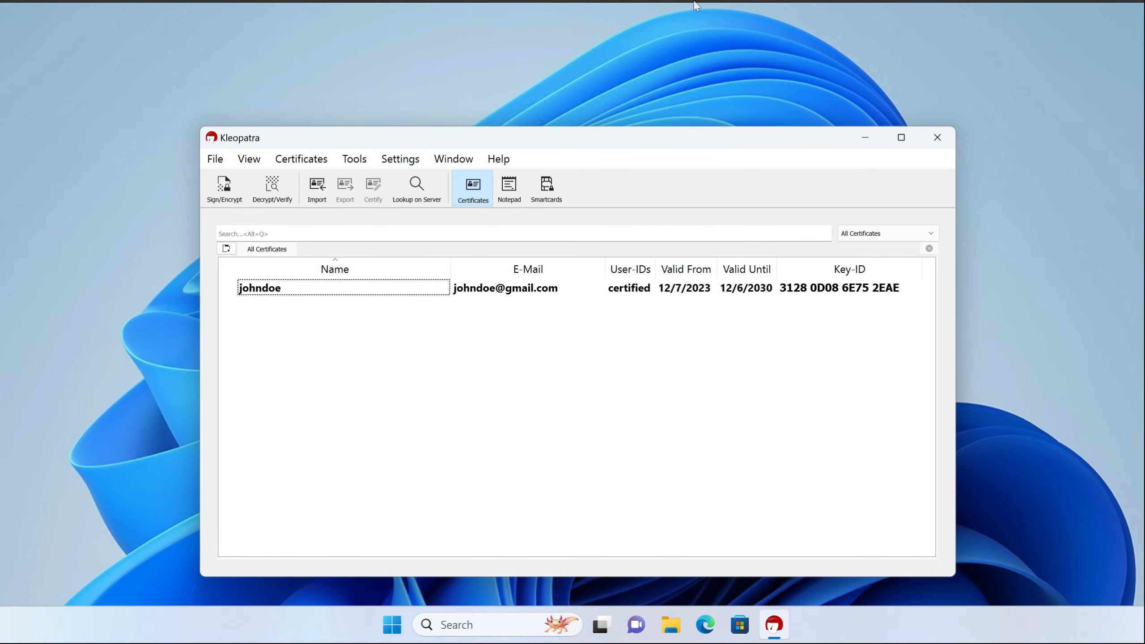
View the certificate in the host computer's Kleopatra and switch back to the win11 virtual machine.
mouse_move(700, 3)
left_click(1142, 7)
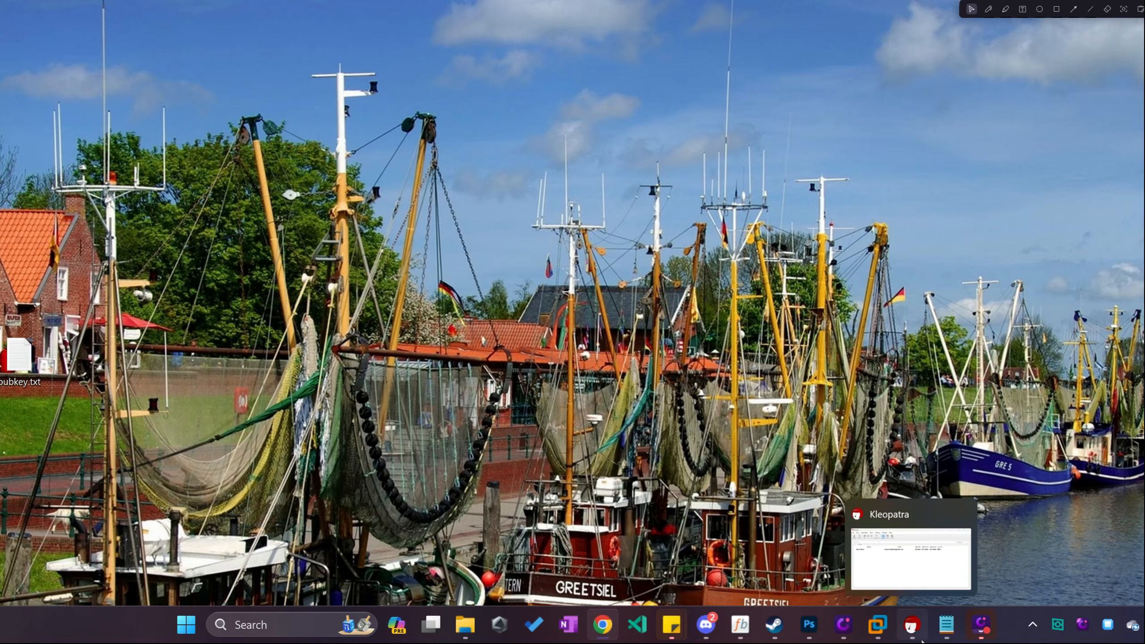
left_click(911, 625)
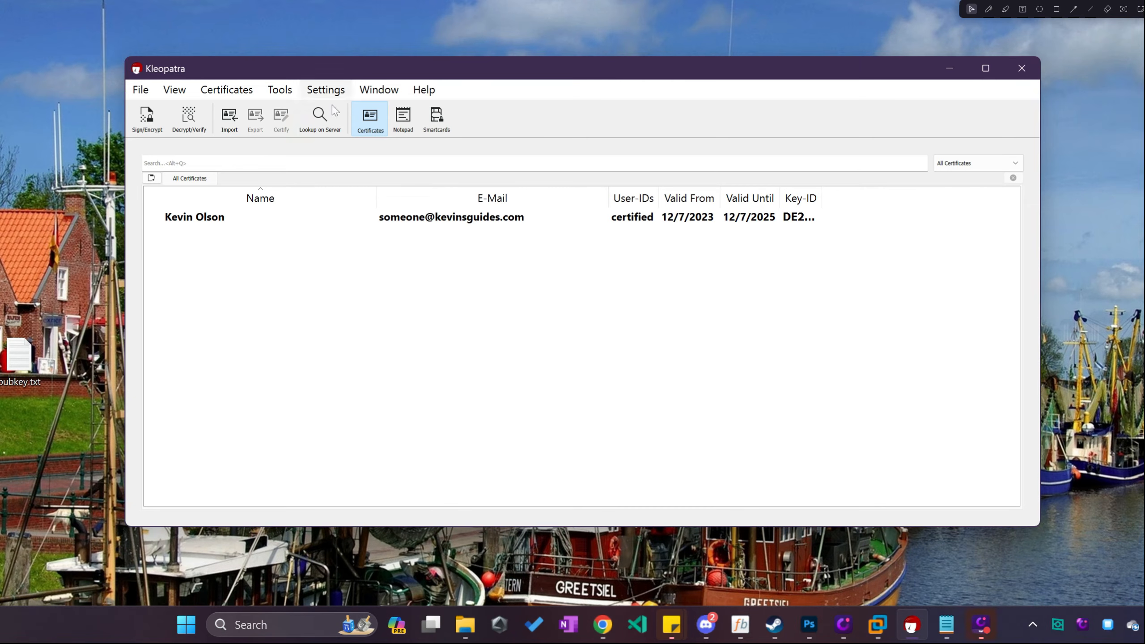
left_click(211, 221)
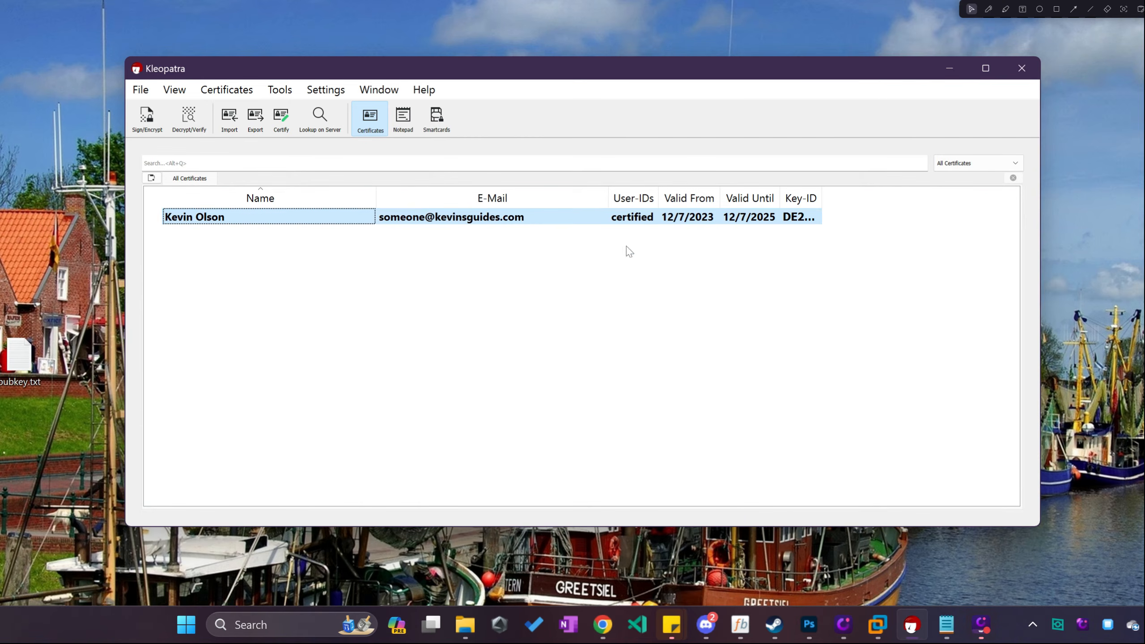
left_click(661, 377)
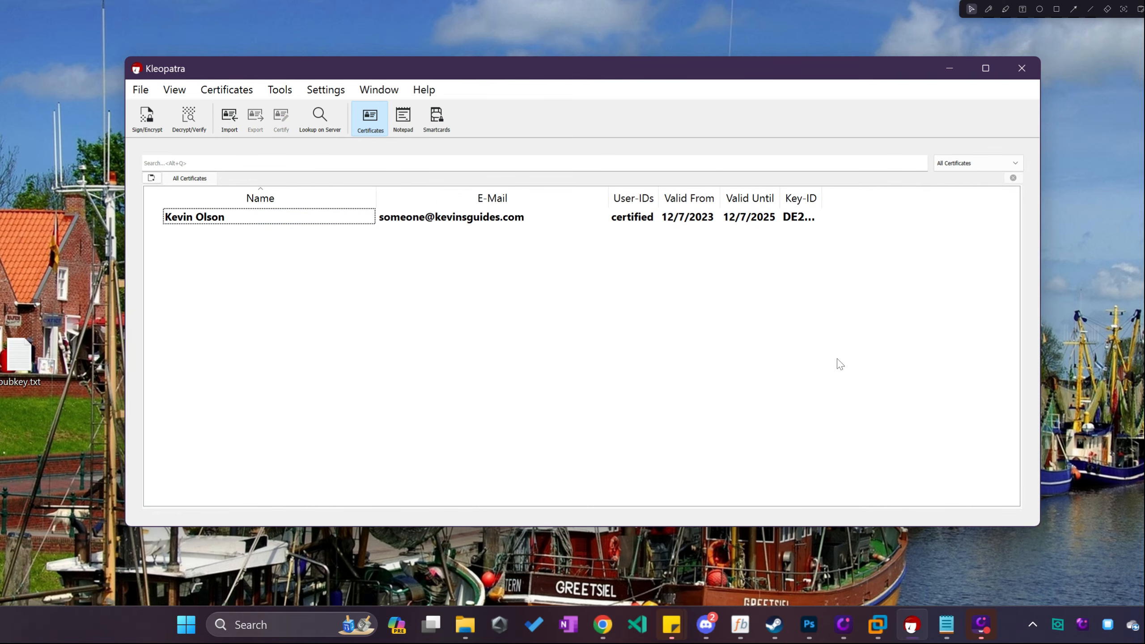
mouse_move(882, 607)
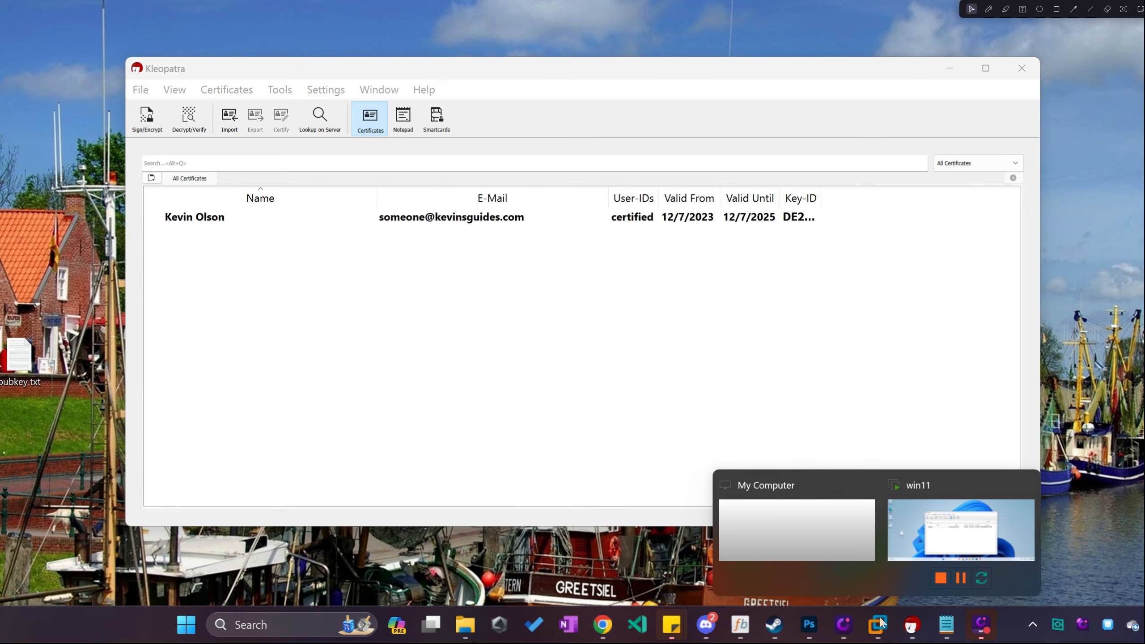
left_click(931, 520)
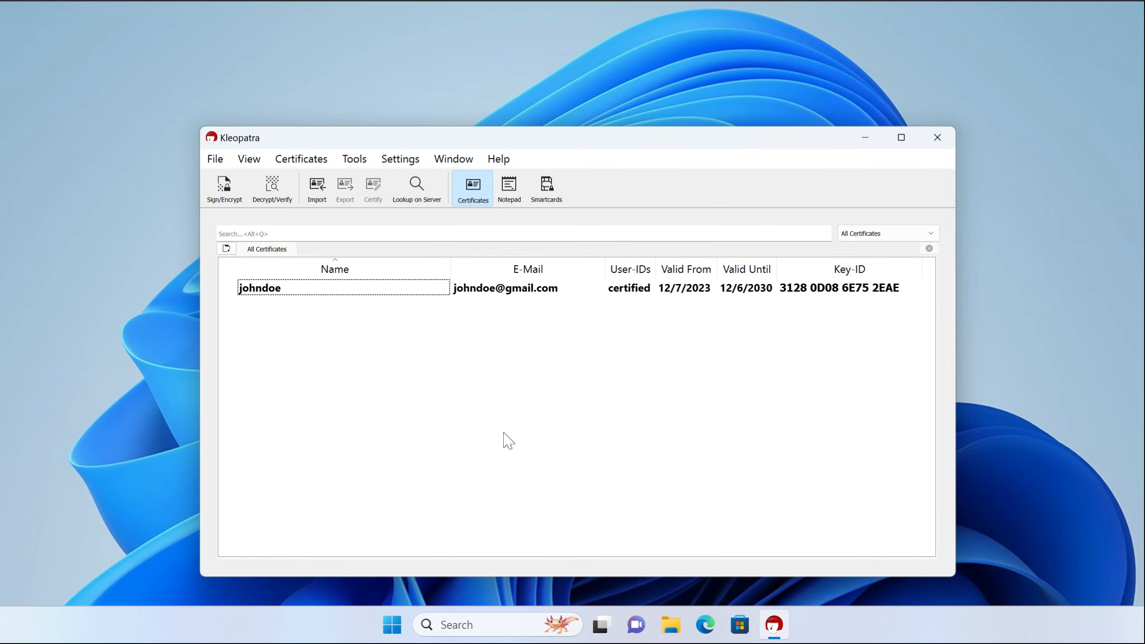
Export the listed certificate's public key to the Desktop under the suggested file name.
left_click_drag(479, 136, 495, 104)
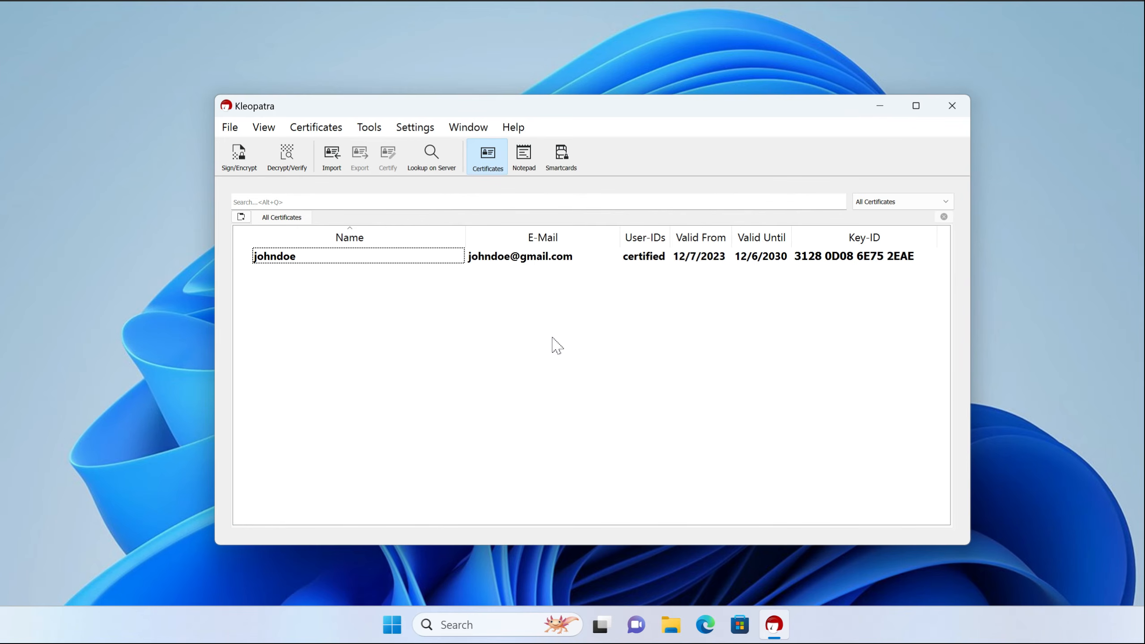
left_click(308, 261)
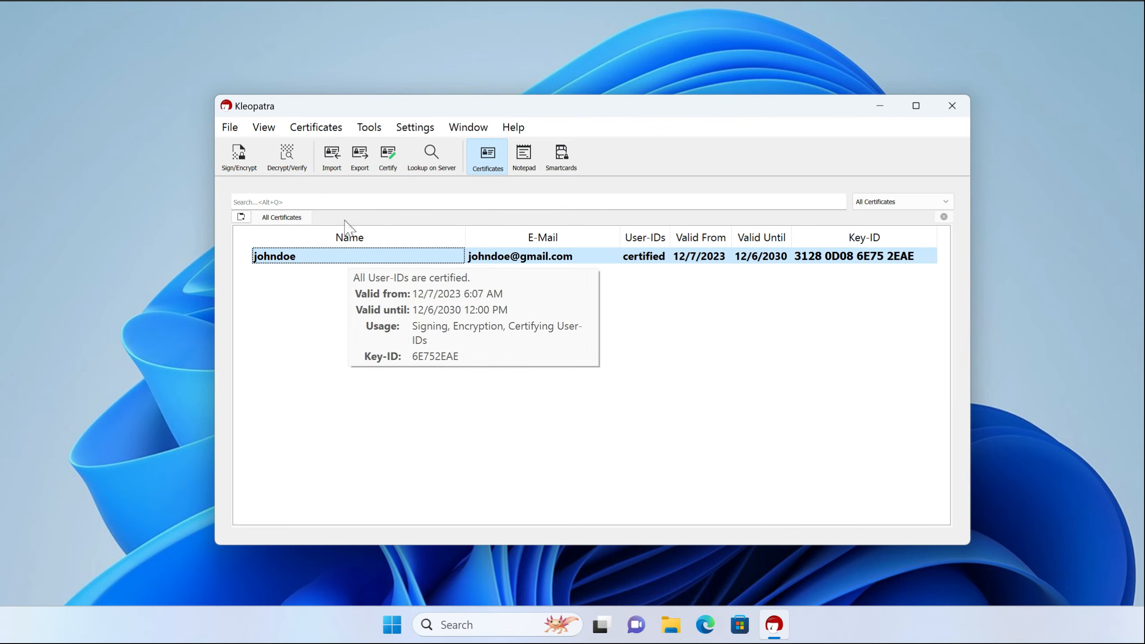
left_click(359, 158)
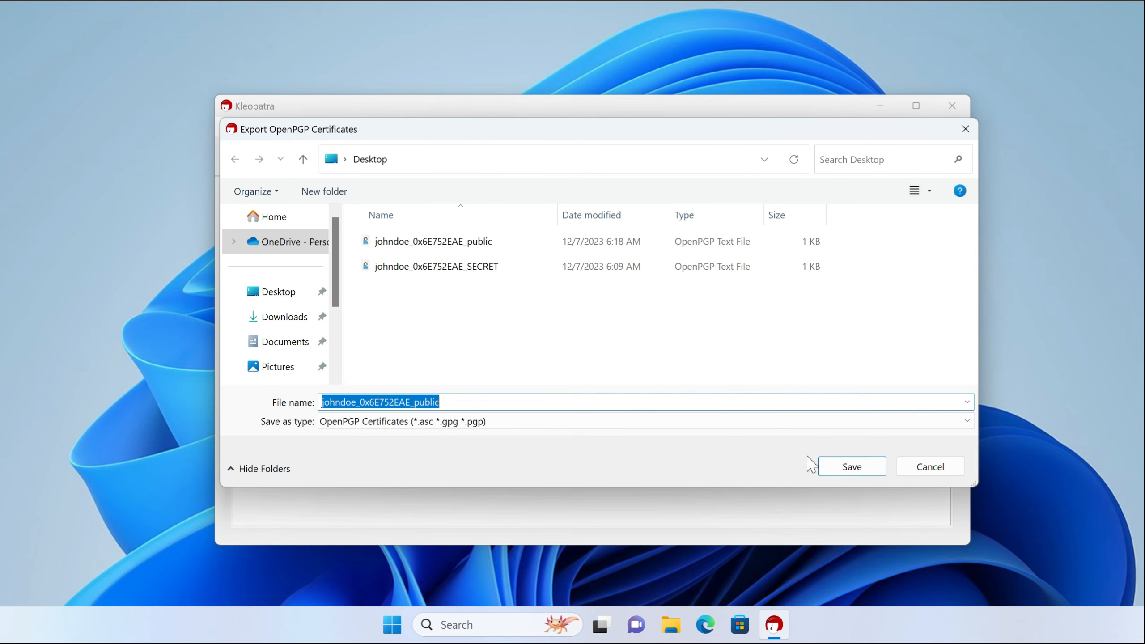
left_click(824, 464)
left_click(621, 322)
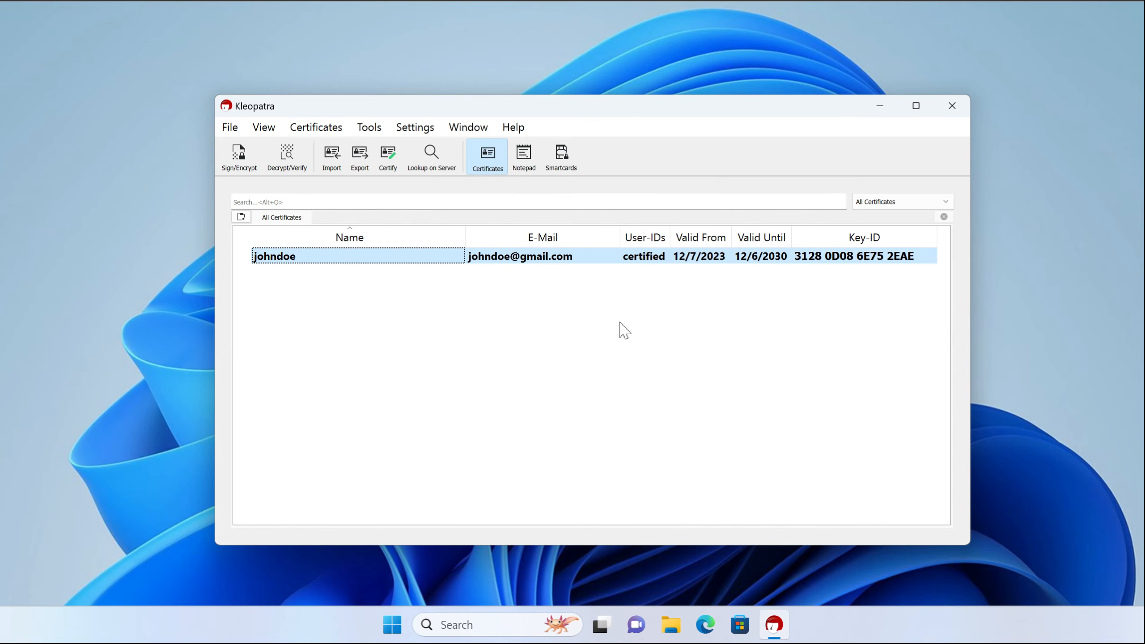
Locate the exported public key file on the desktop and check its full file name.
left_click(2, 383)
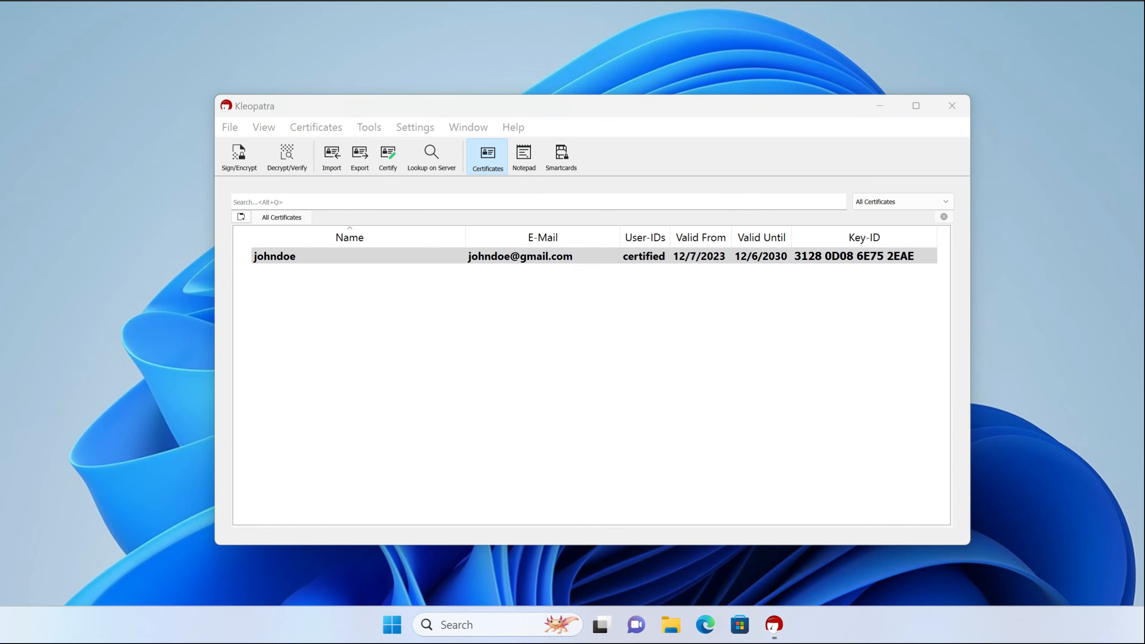
left_click(44, 280)
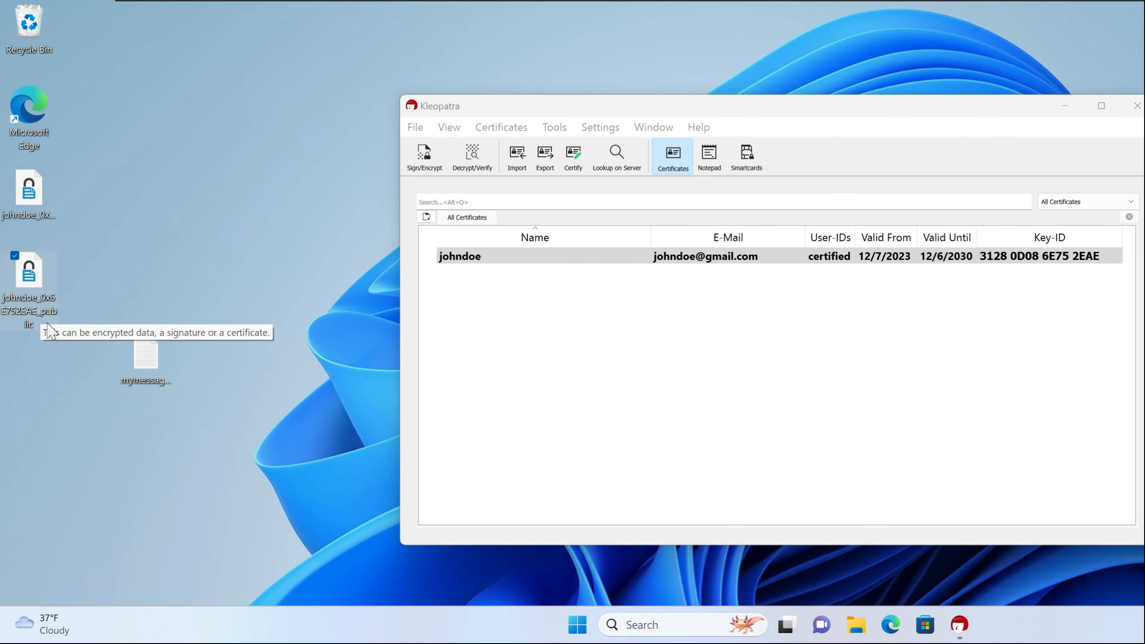
left_click(155, 293)
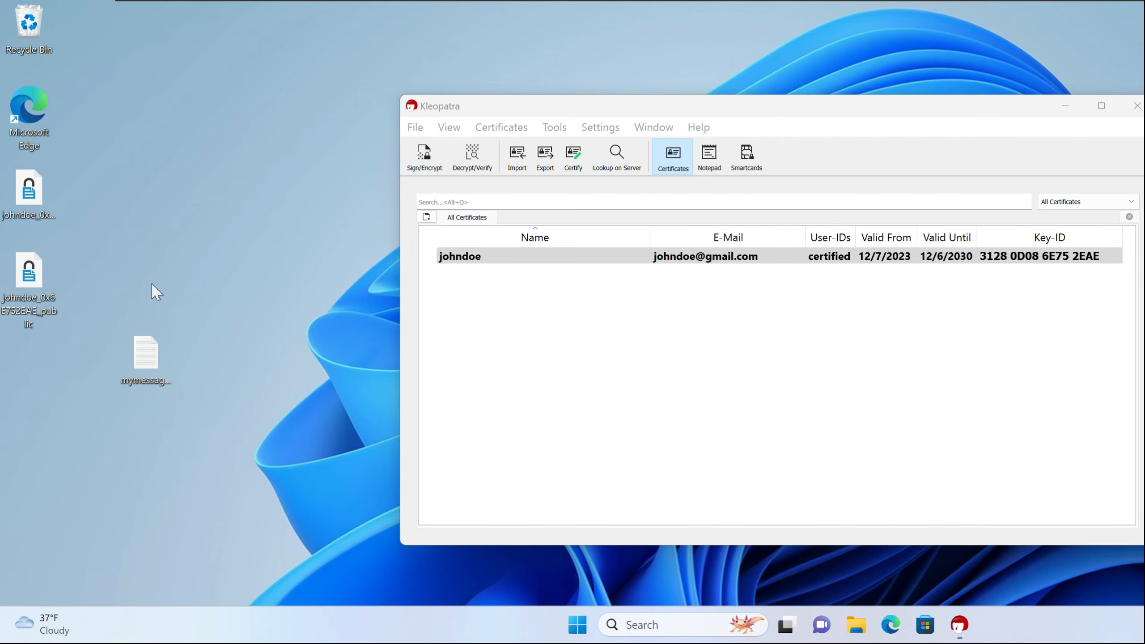
right_click(523, 266)
left_click(113, 270)
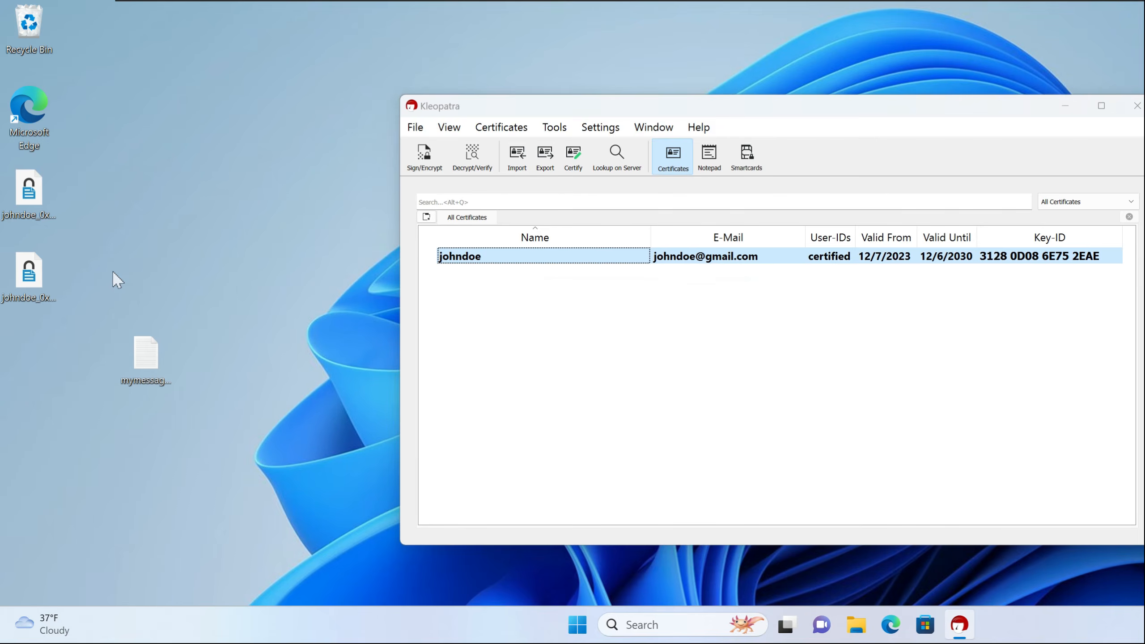
Open the certificate's details and display its public key as exportable text, selecting the entire block.
right_click(515, 262)
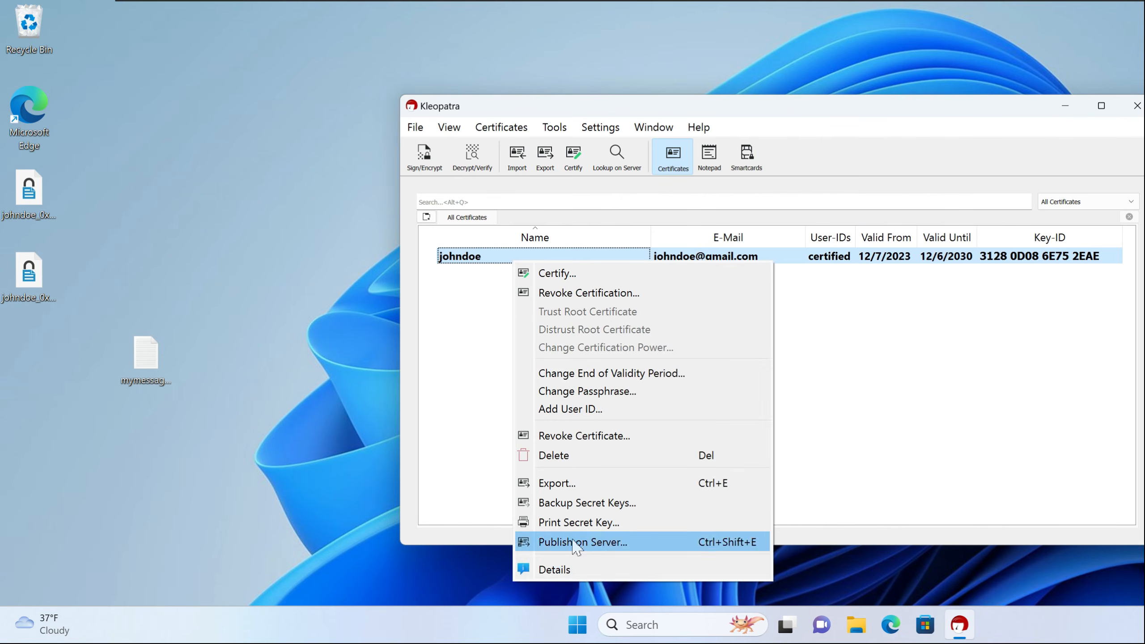
left_click(579, 572)
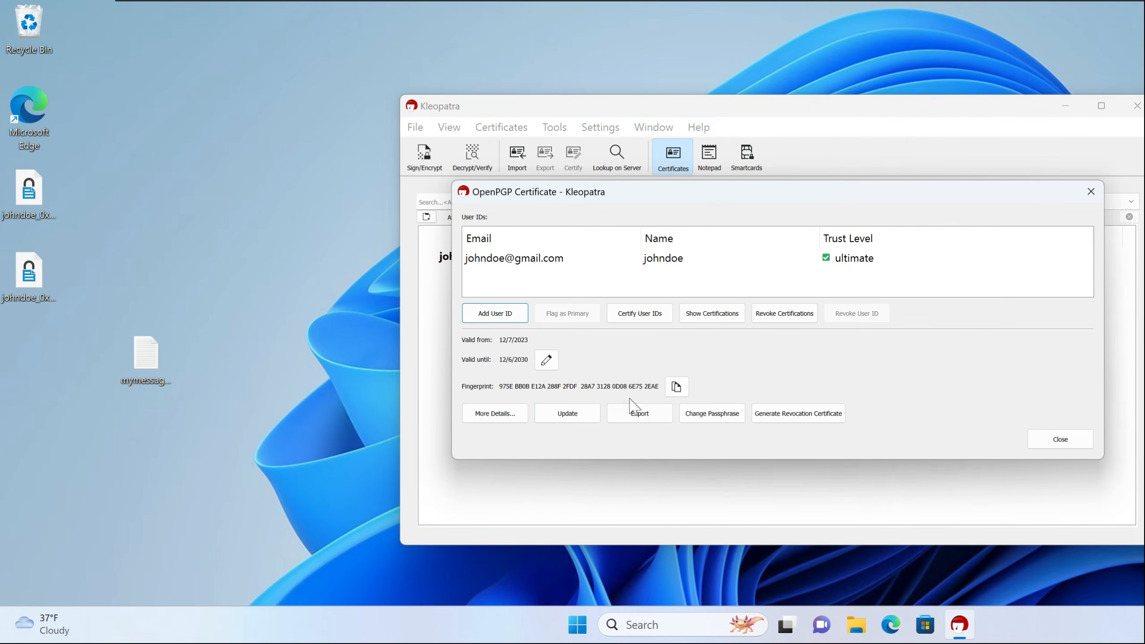
left_click(643, 424)
left_click(661, 256)
key("ctrl+a")
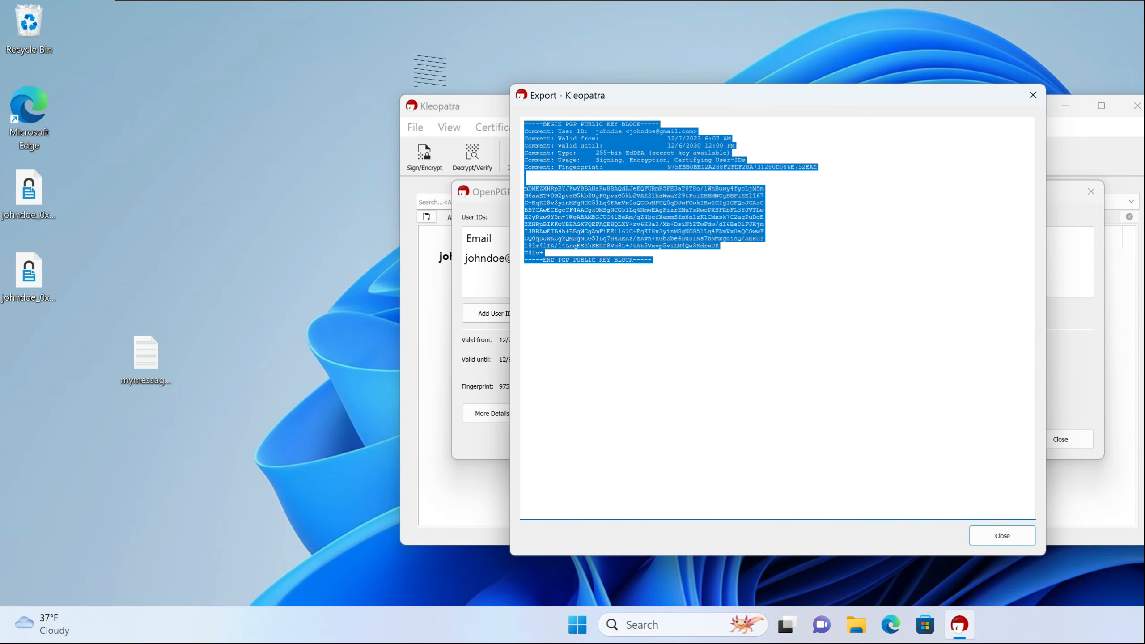
Copy the entire PGP public key block from the Export window, from its BEGIN line to its END line.
left_click(39, 281)
left_click(780, 307)
key("ctrl+a")
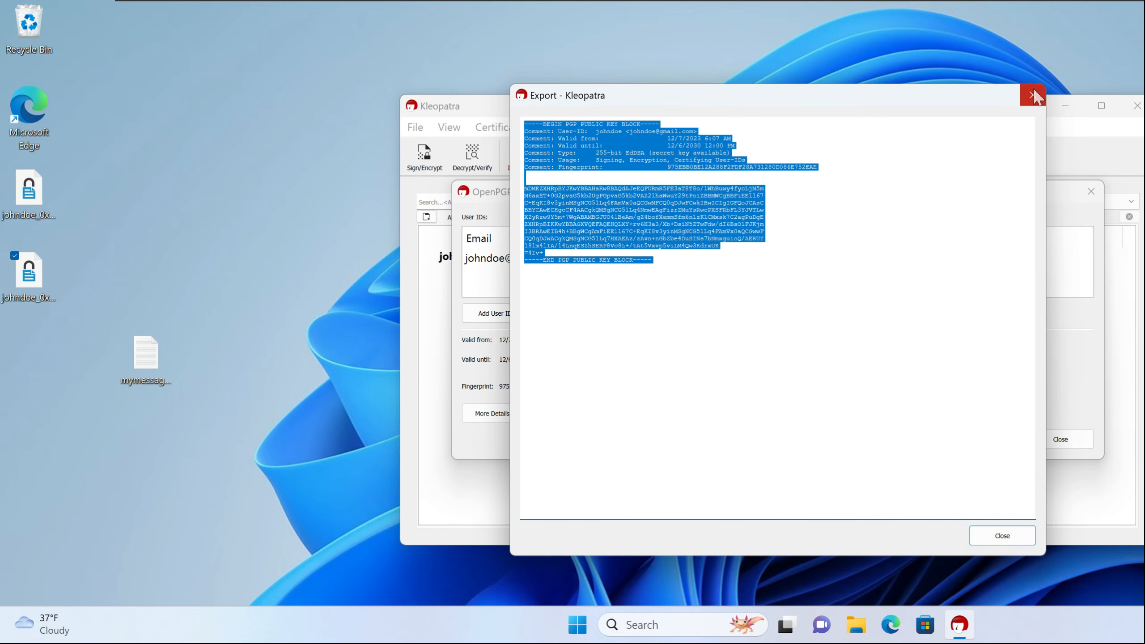
right_click(661, 226)
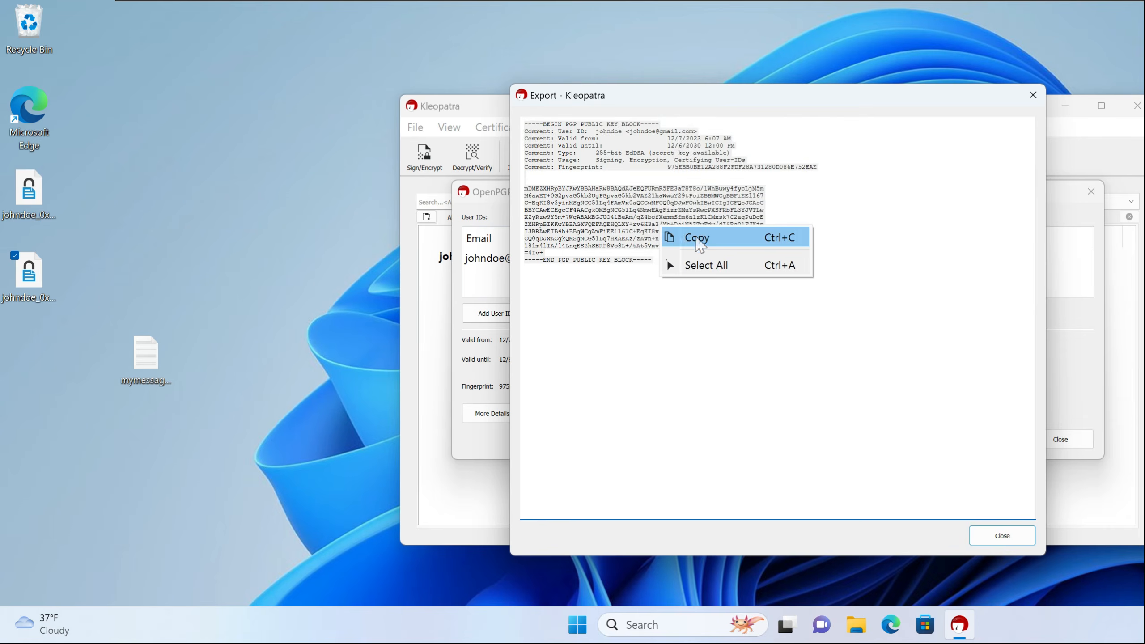
left_click(699, 244)
left_click_drag(707, 278, 523, 146)
left_click_drag(751, 278, 457, 126)
left_click_drag(717, 274, 384, 34)
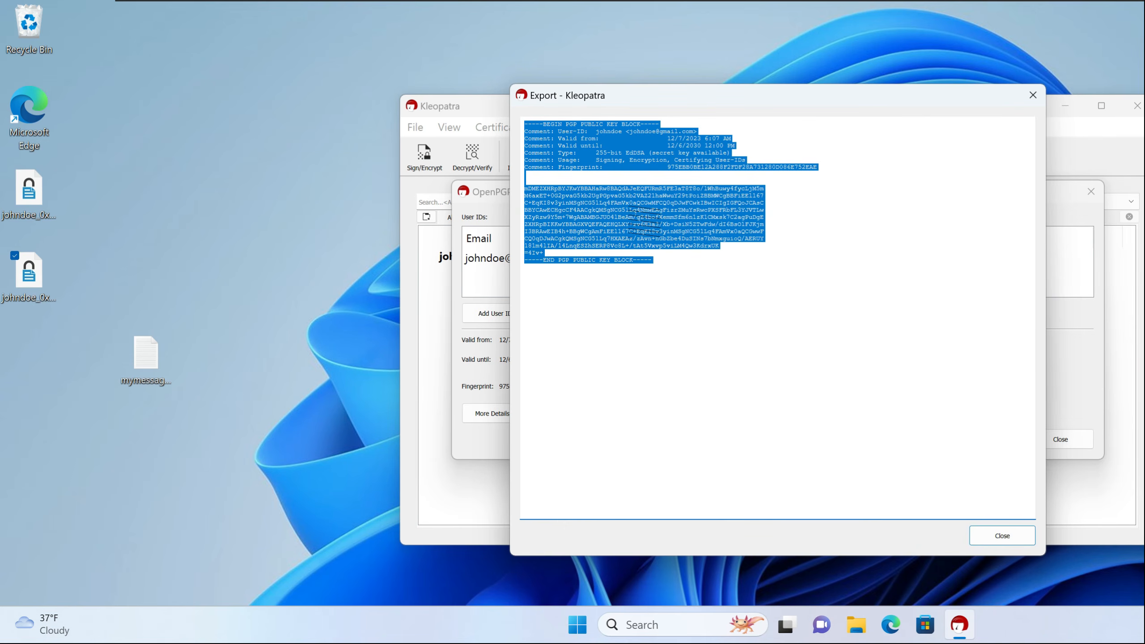
Switch to Notepad and save the public key text as johnskey.asc on the Desktop.
mouse_move(1016, 3)
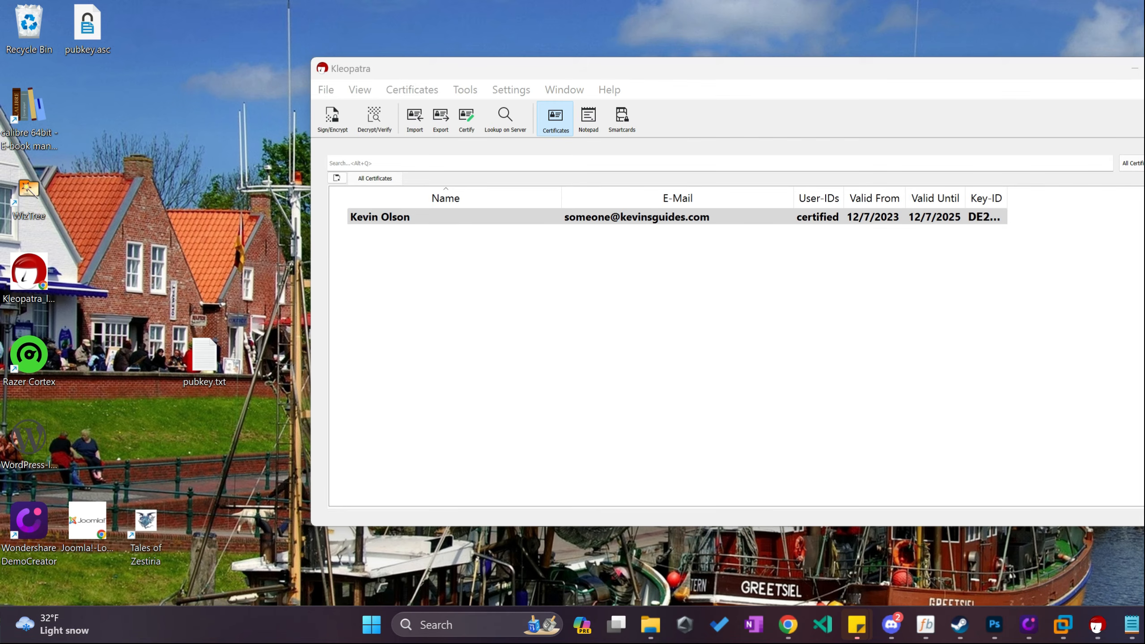
left_click(1132, 625)
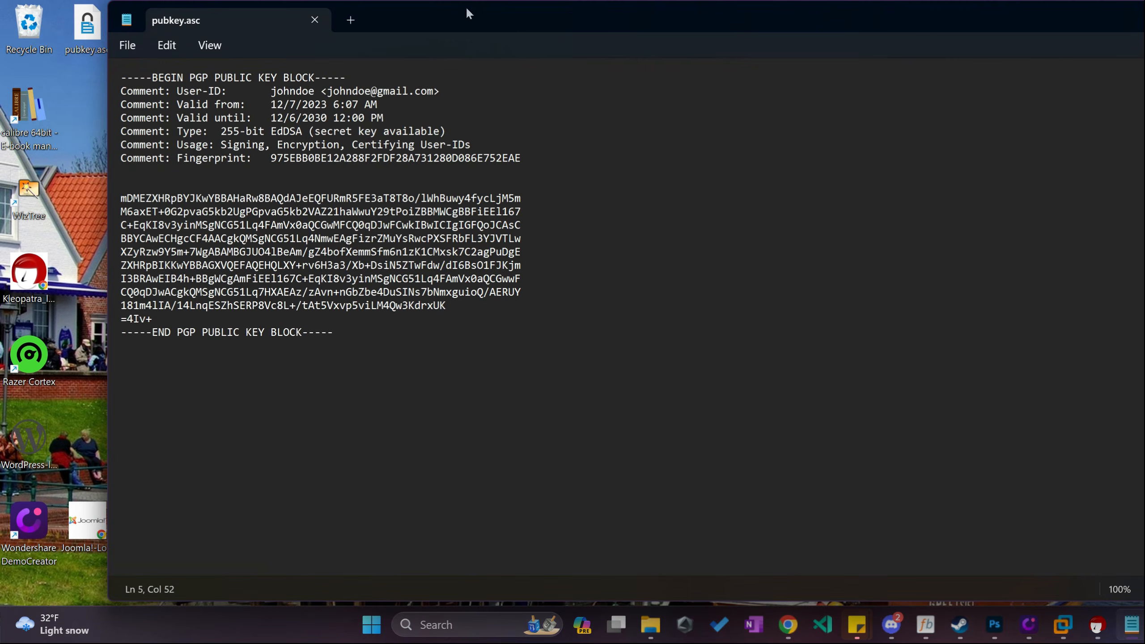
key("ctrl+End")
double_click(293, 92)
left_click(521, 266)
left_click(120, 345)
left_click(127, 46)
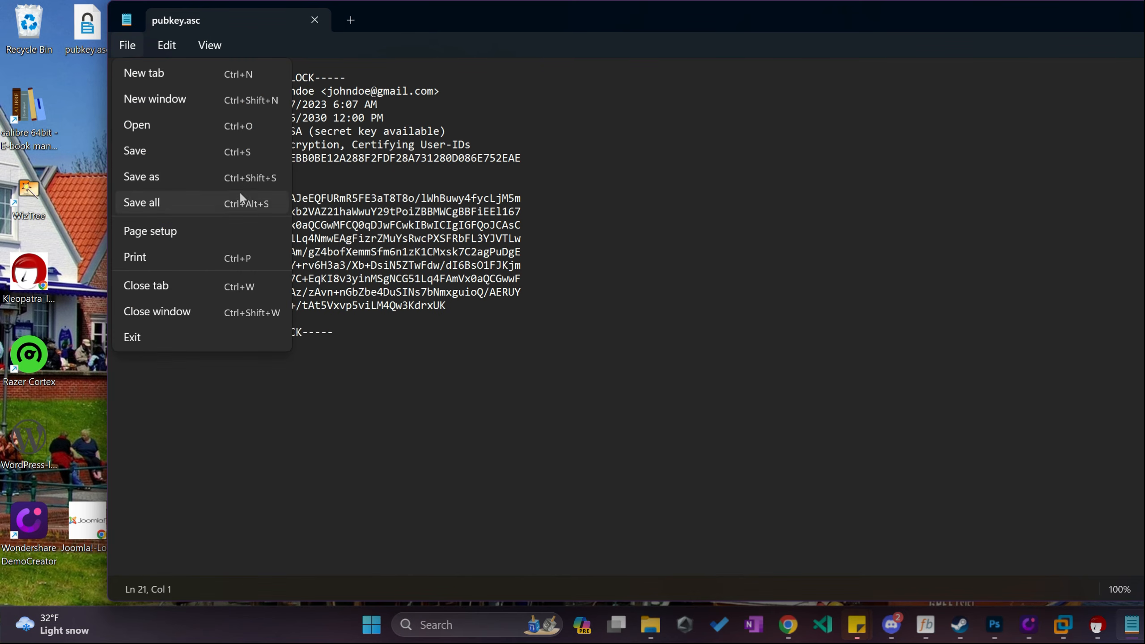
left_click(241, 179)
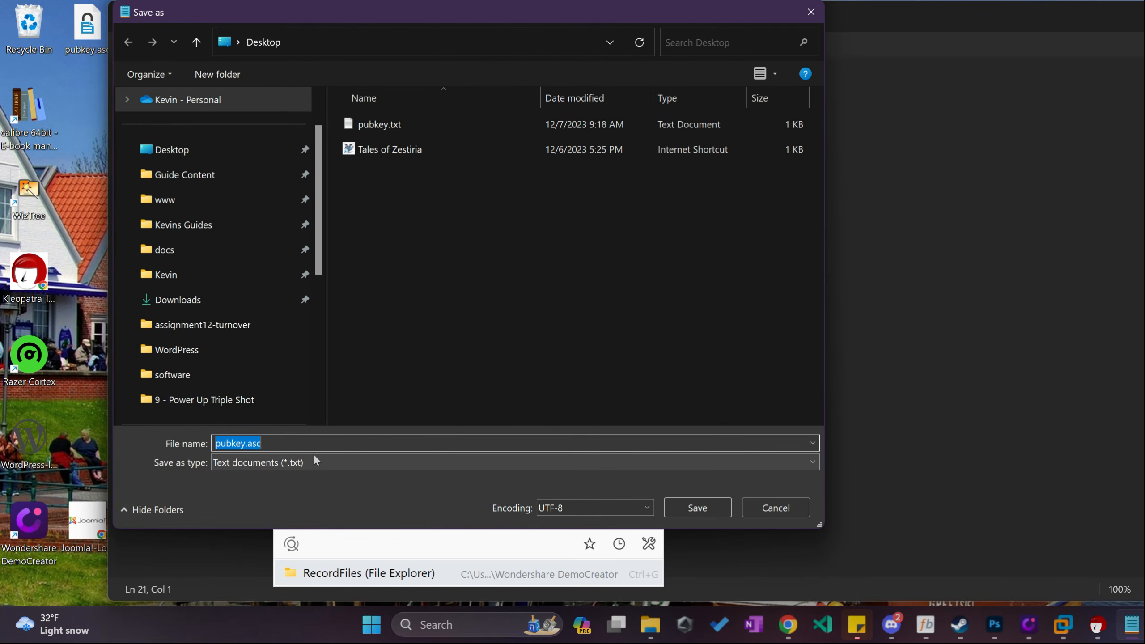
type("johnskey.asc")
key("Return")
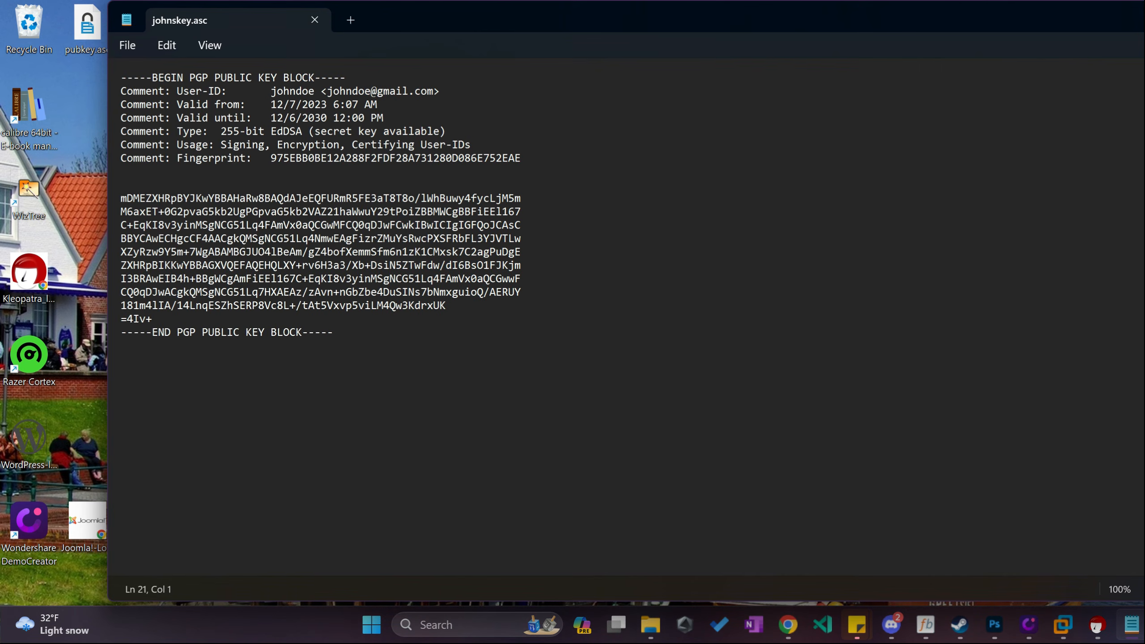
left_click(1144, 20)
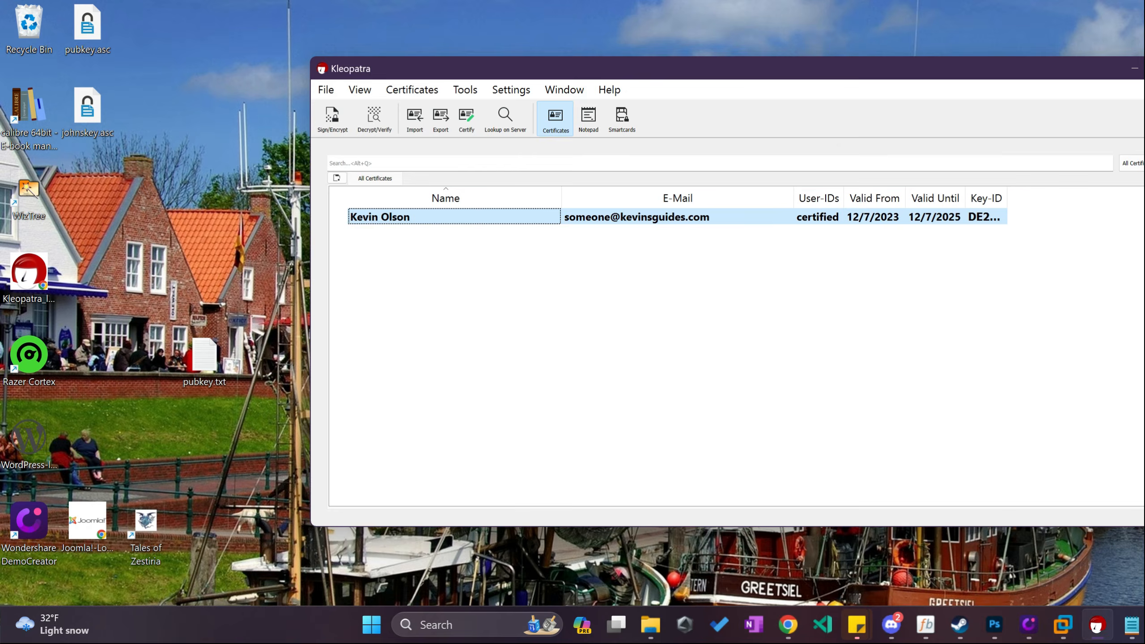
Import the public key file johnskey.asc into Kleopatra from the Desktop.
left_click(93, 195)
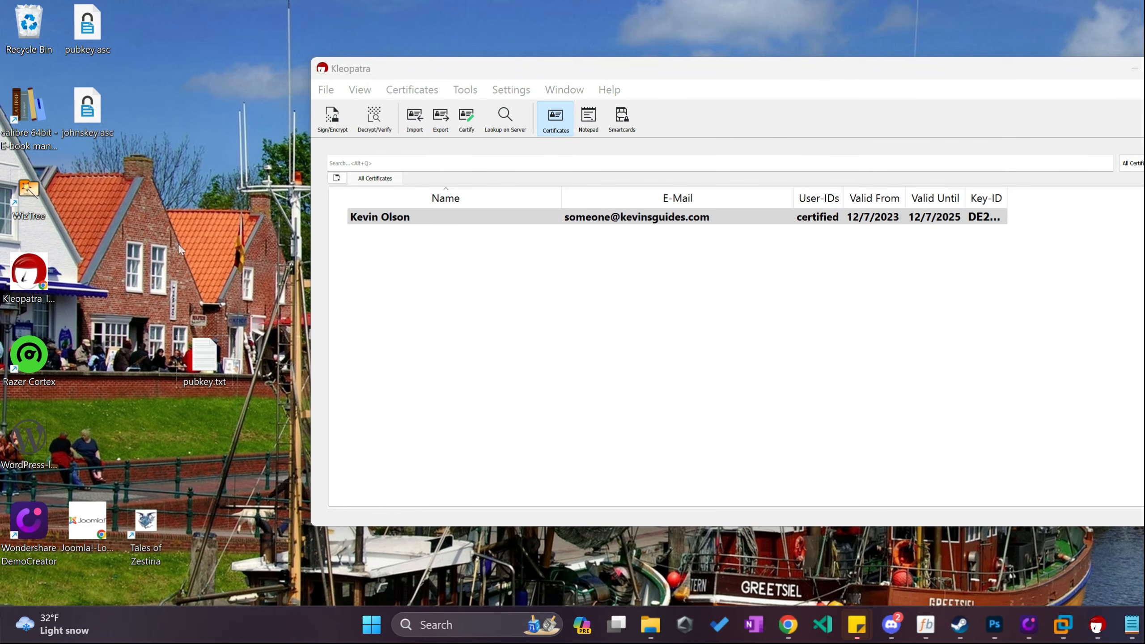
left_click(607, 281)
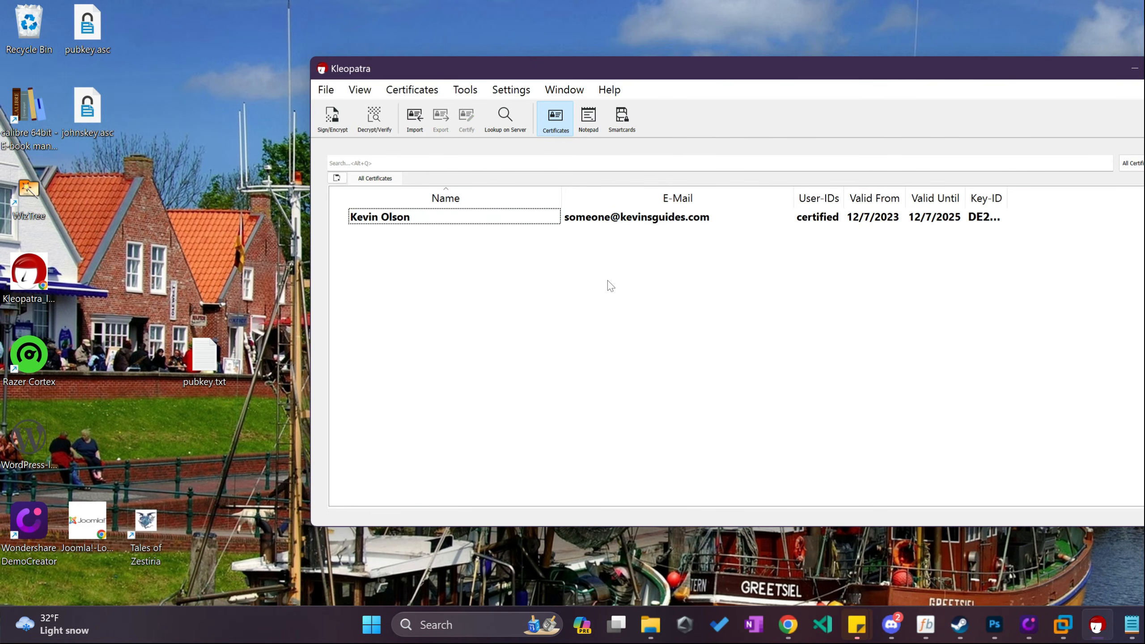
left_click(419, 118)
double_click(619, 166)
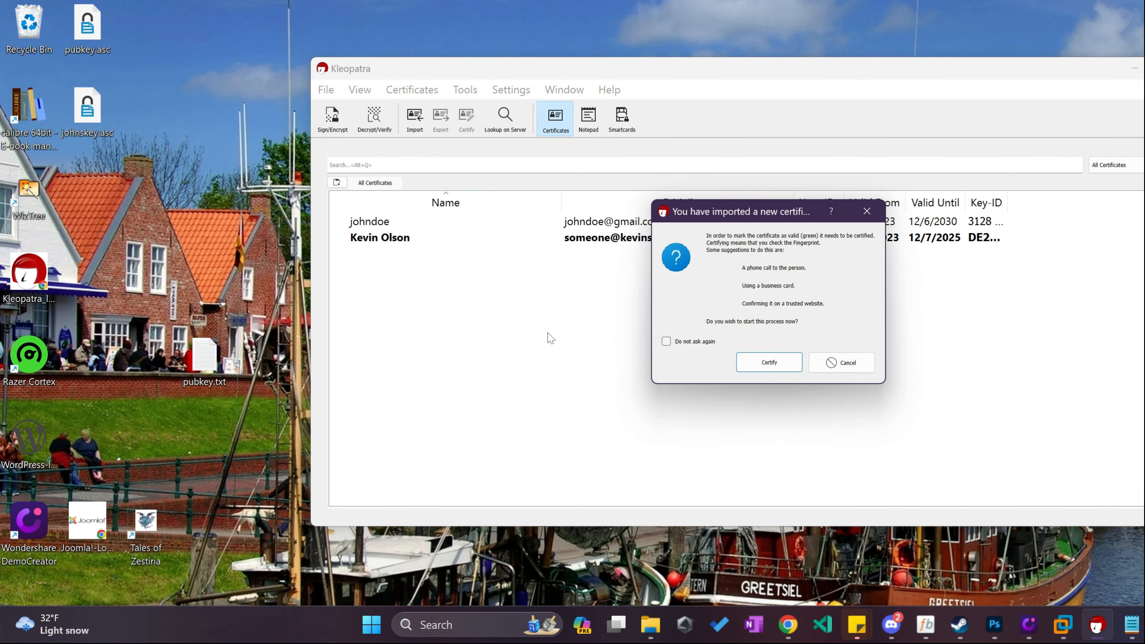
Certify the newly imported certificate's user ID with your own certified key.
left_click(779, 369)
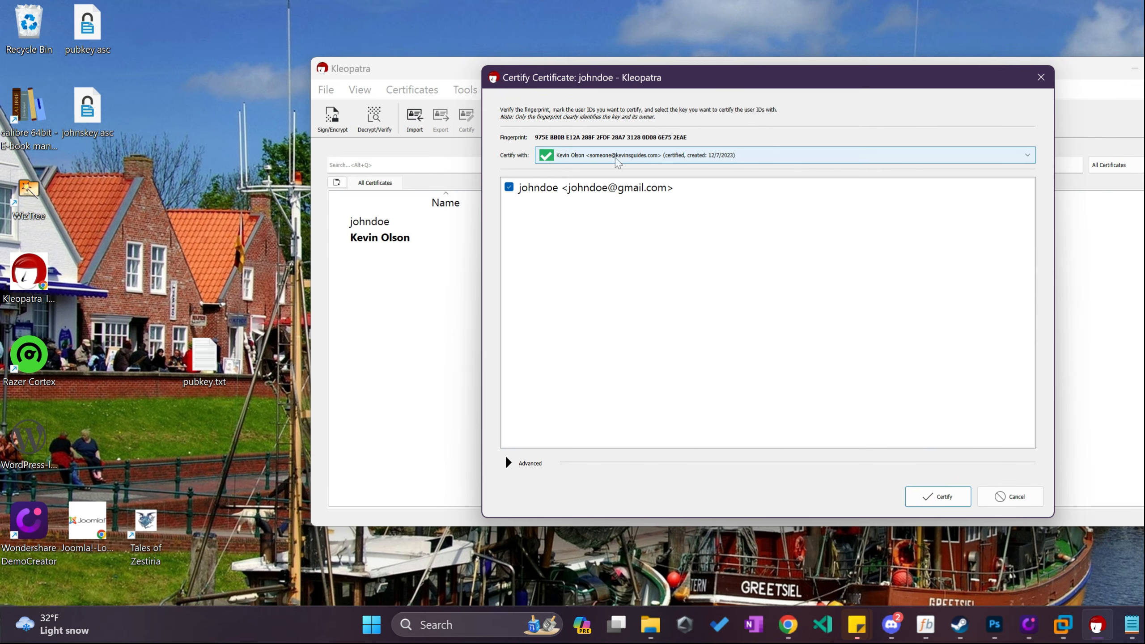
left_click(924, 494)
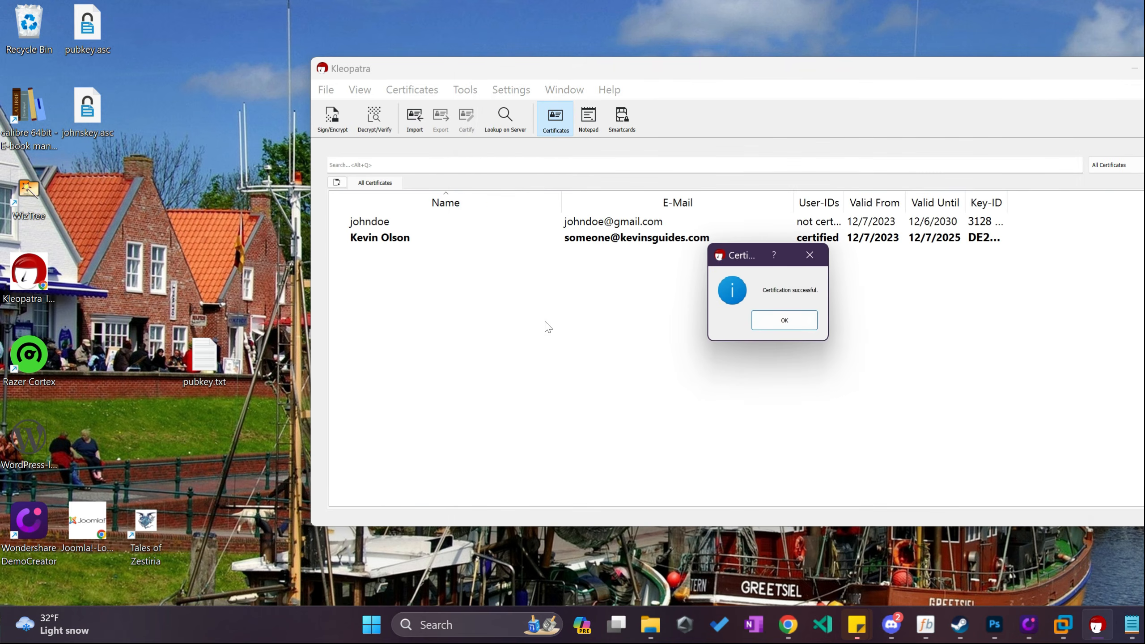
left_click(784, 319)
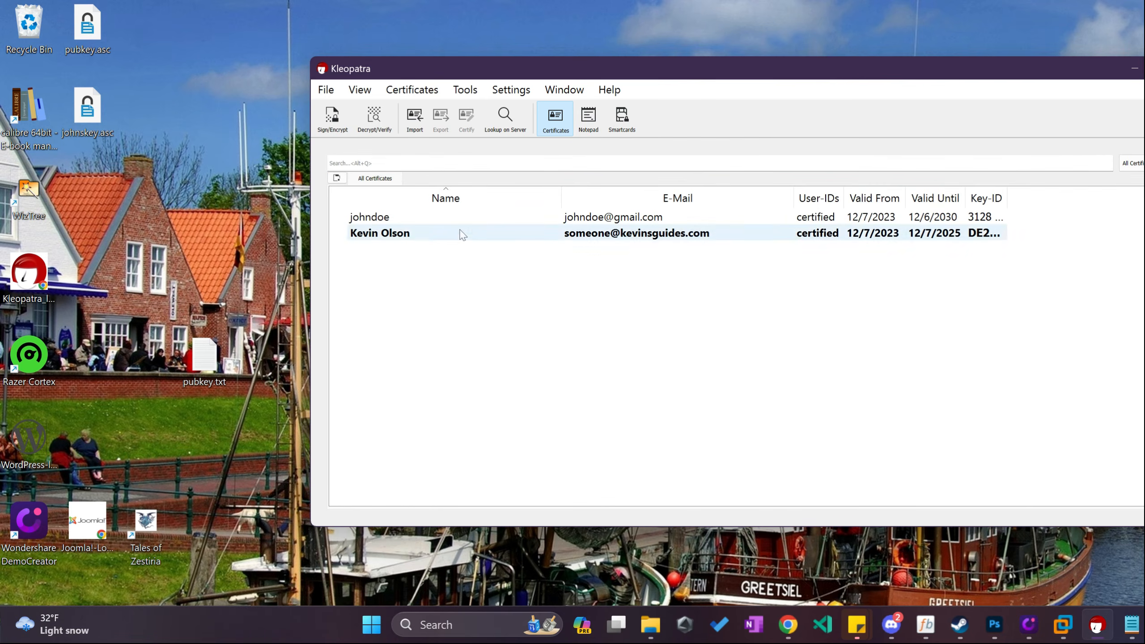
Start a notepad message with a greeting and "I know this is inappropraite for the workplace, but I have a huge crush on you.".
mouse_move(459, 222)
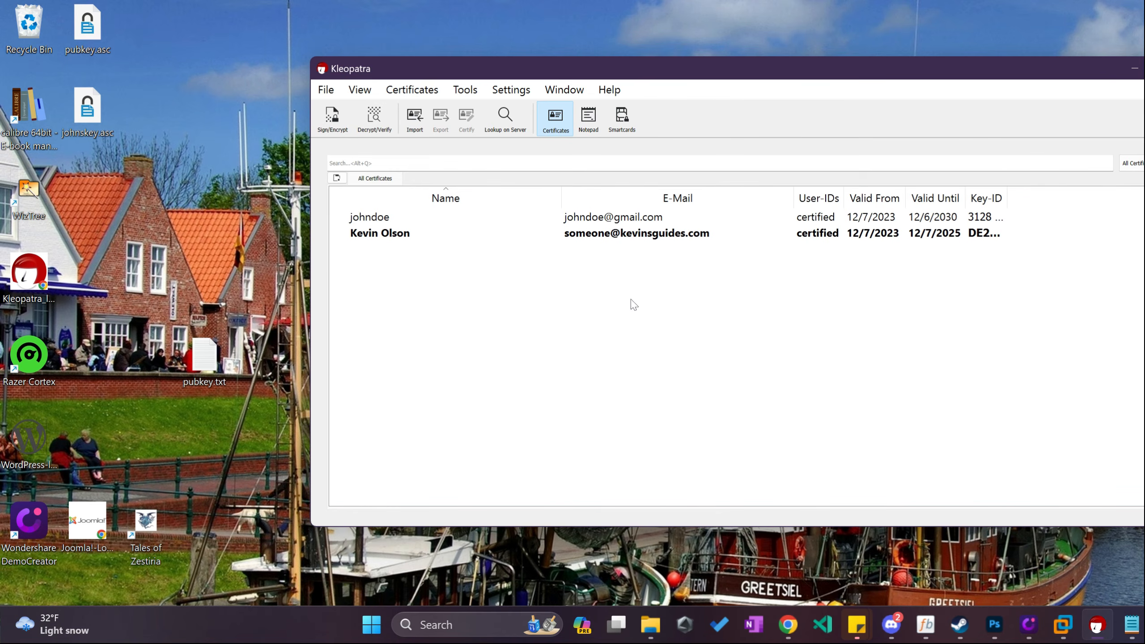
left_click(579, 124)
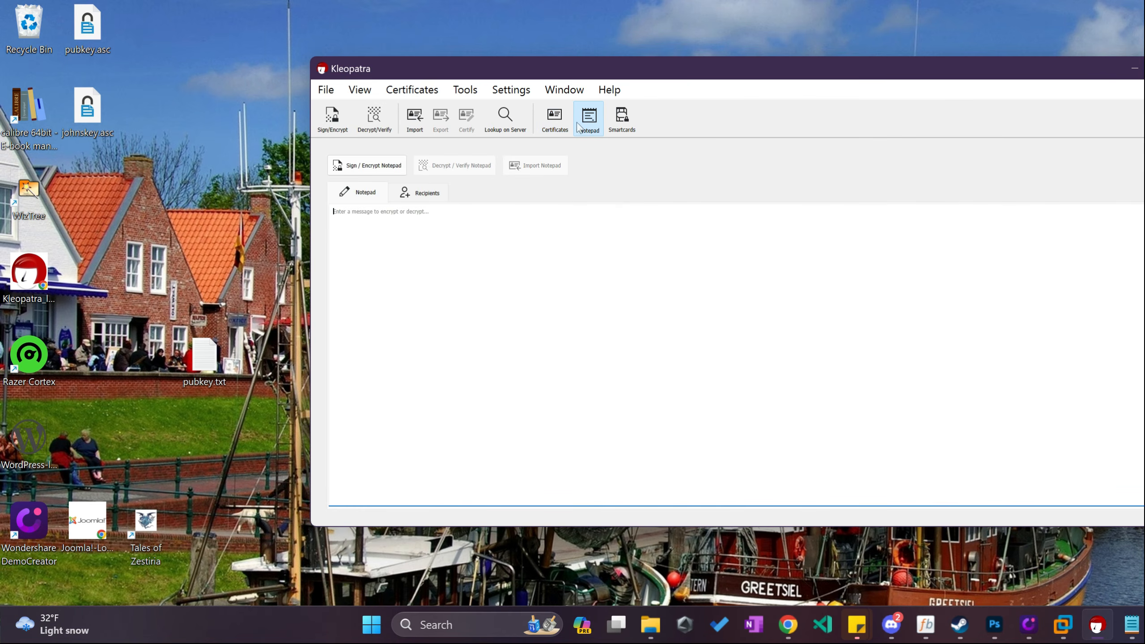
type("Hey John,")
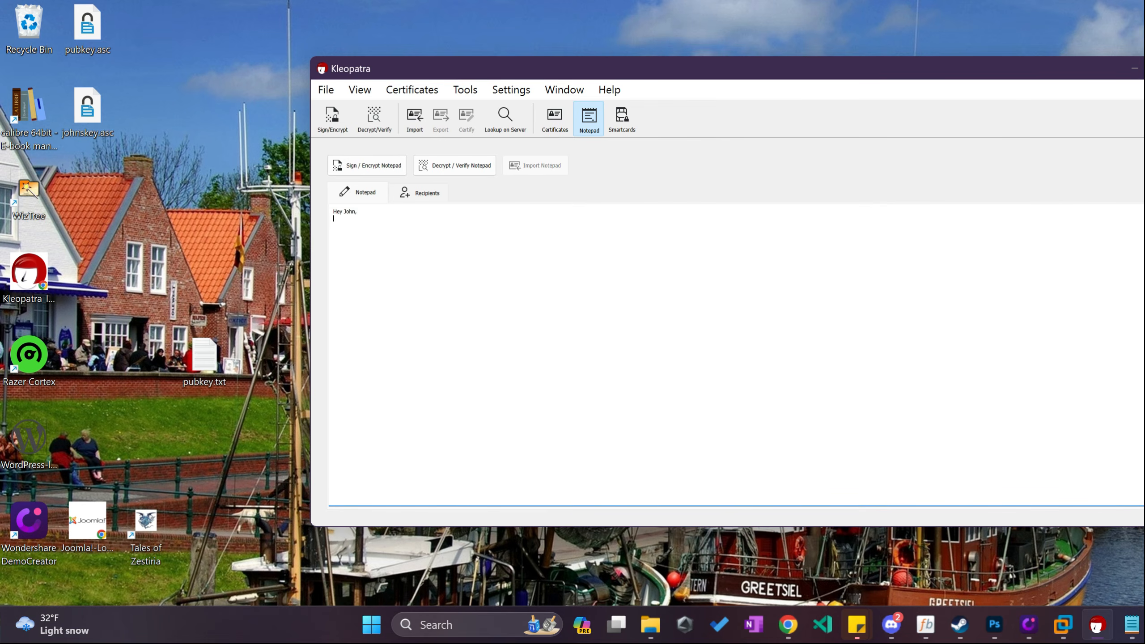
key("Return")
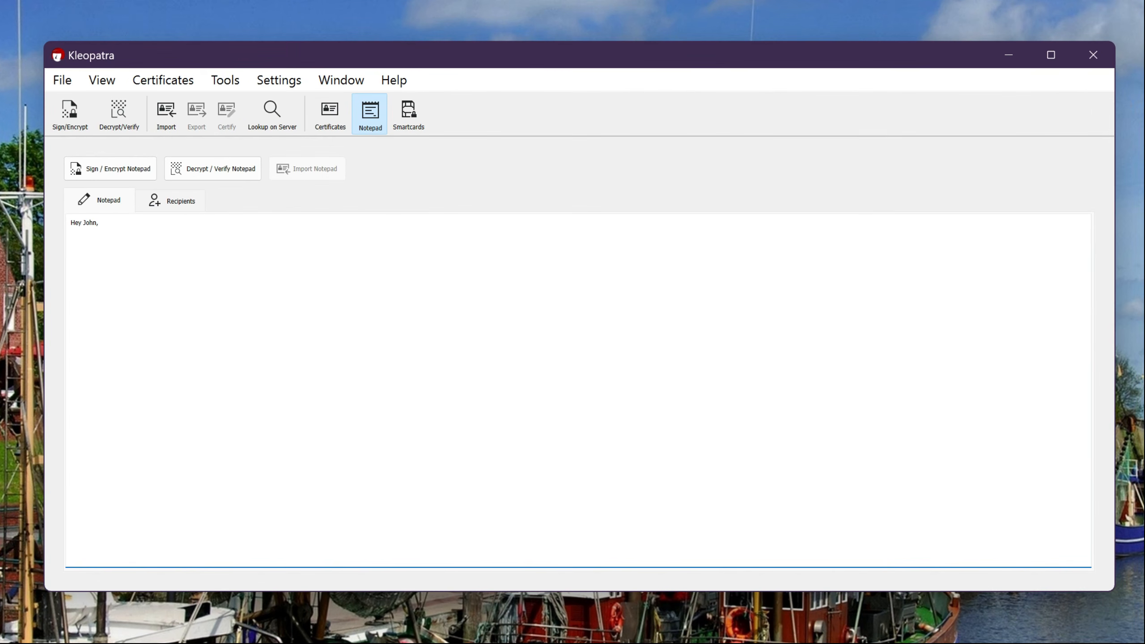
type("I know this is inappropraite for the workplace, but I hav")
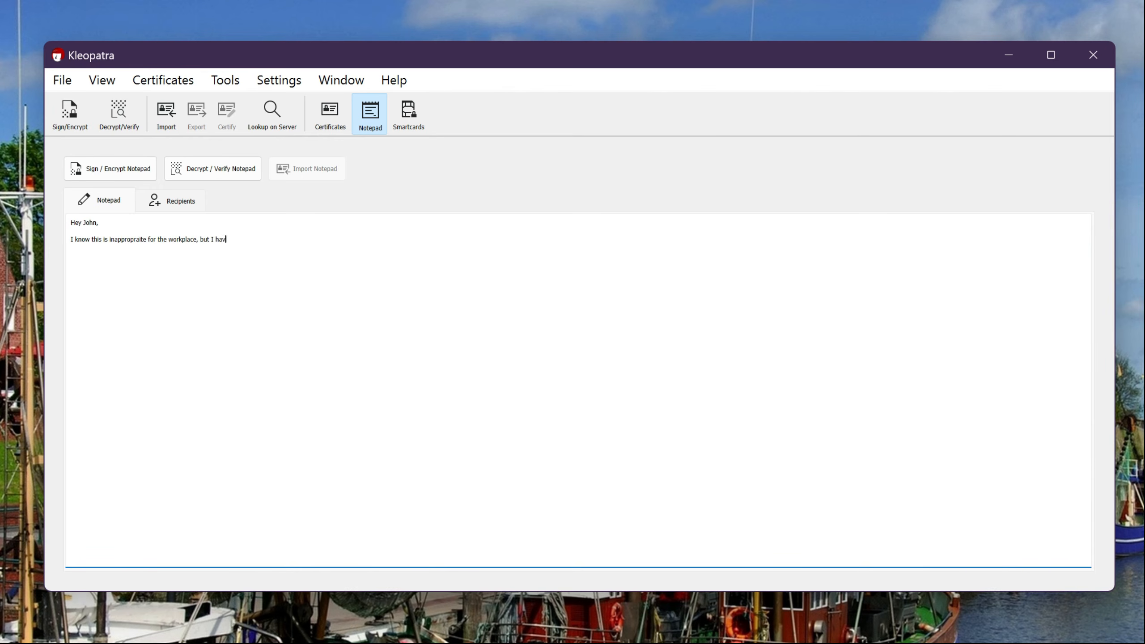
type("e a huge crush on you. ")
Finish the message with "Will you go out with me this Thursday?" and sign off with the sender's first name.
type("Will you go out")
type(" with me this T")
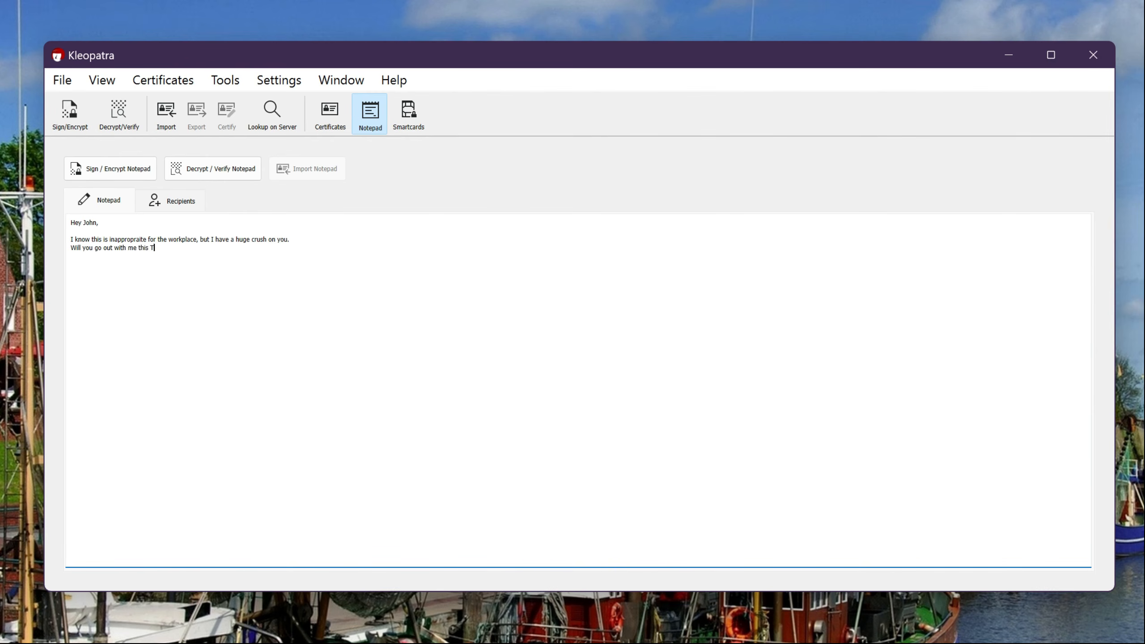
type("hursday?  ")
type("- Kevin")
Turn off encrypting the message for yourself and add the imported certificate as the other recipient.
left_click(180, 202)
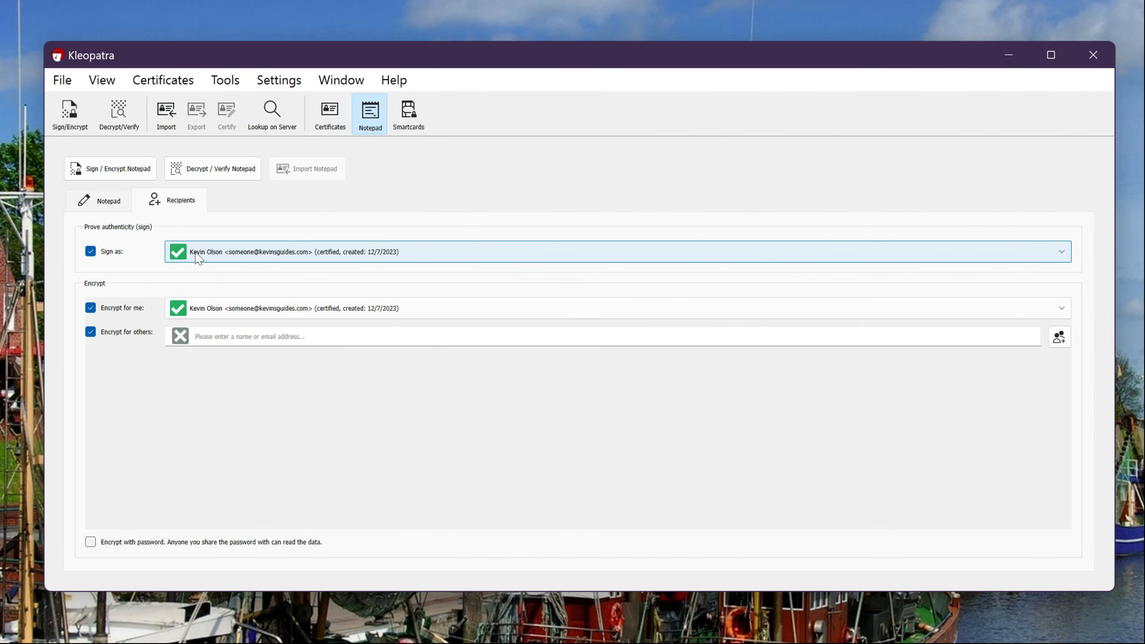
mouse_move(197, 257)
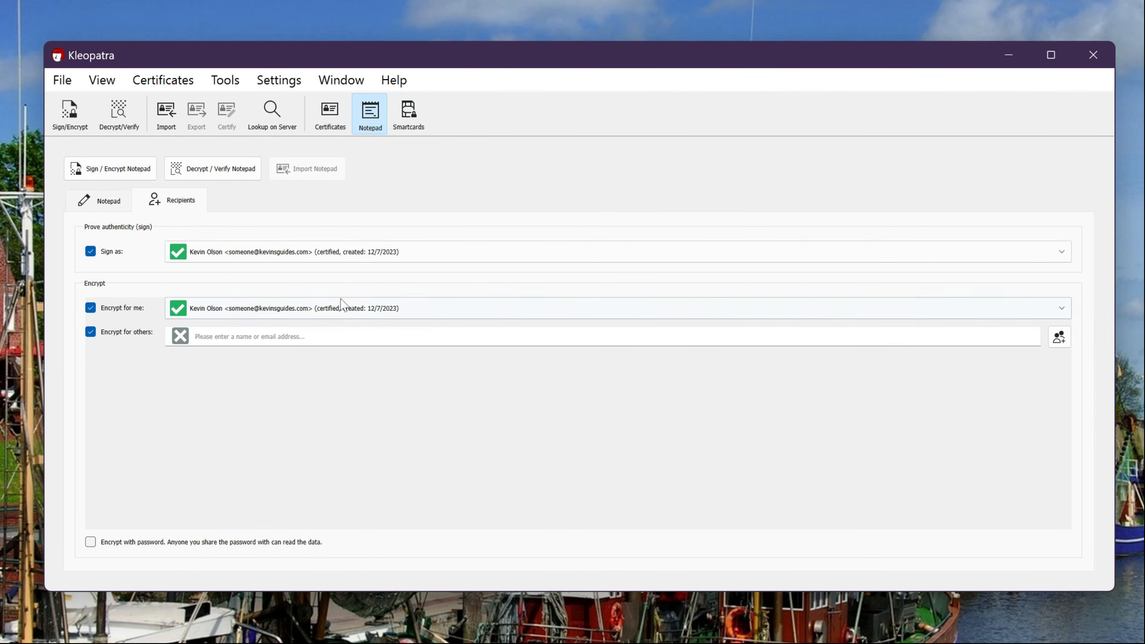
mouse_move(303, 315)
left_click(92, 309)
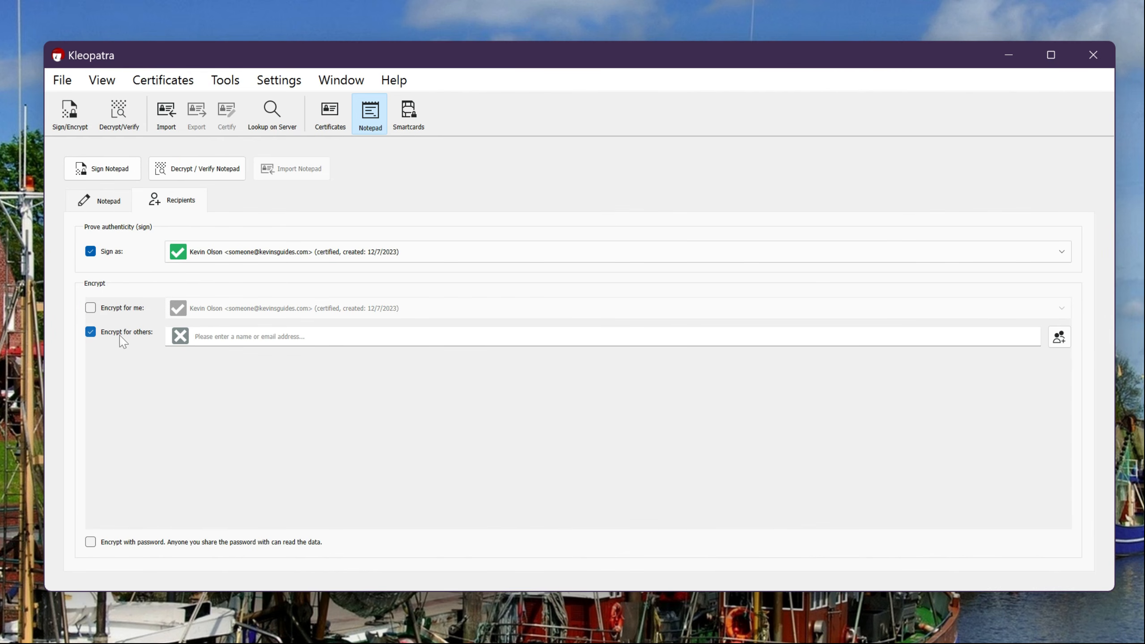
left_click(229, 336)
type("jo")
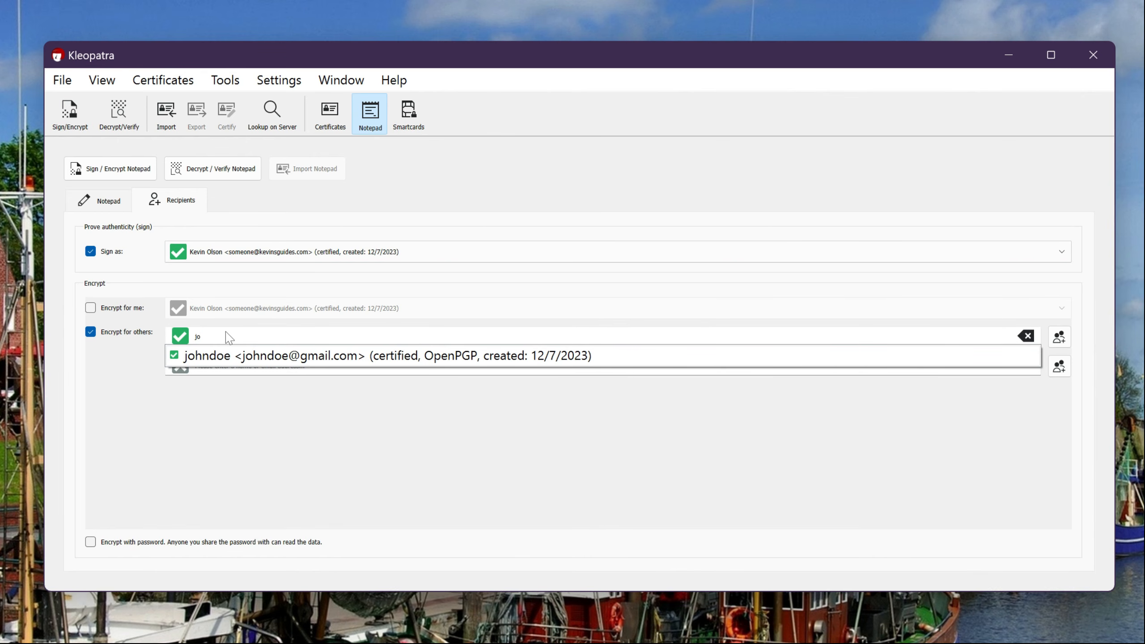
left_click(262, 359)
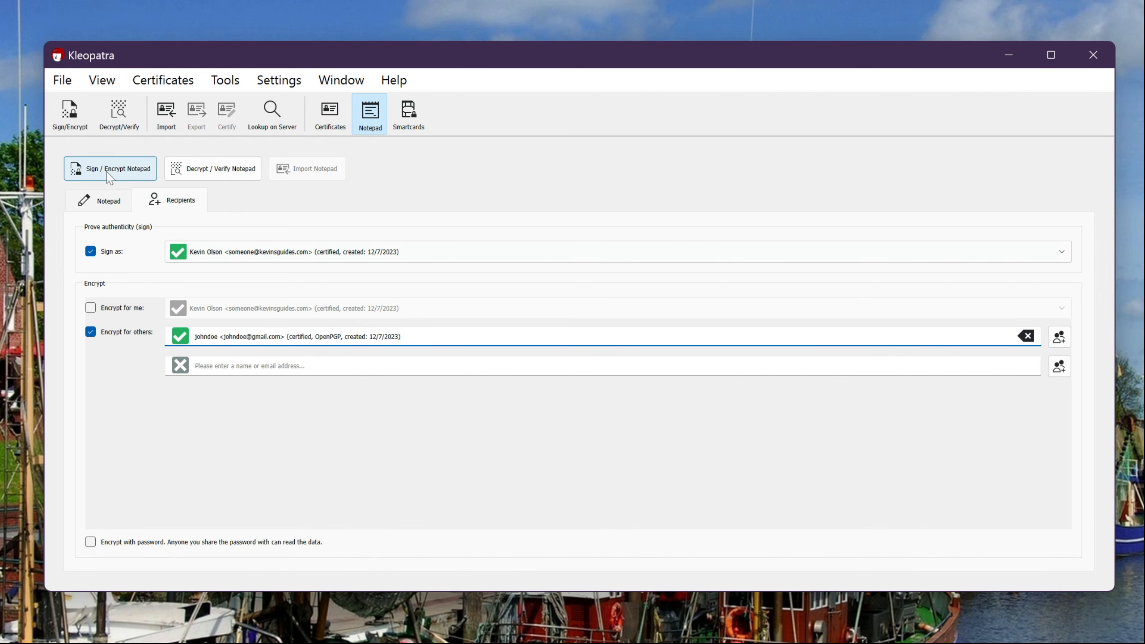
Sign and encrypt the notepad message, and copy the entire resulting PGP message block.
left_click(107, 211)
left_click(115, 178)
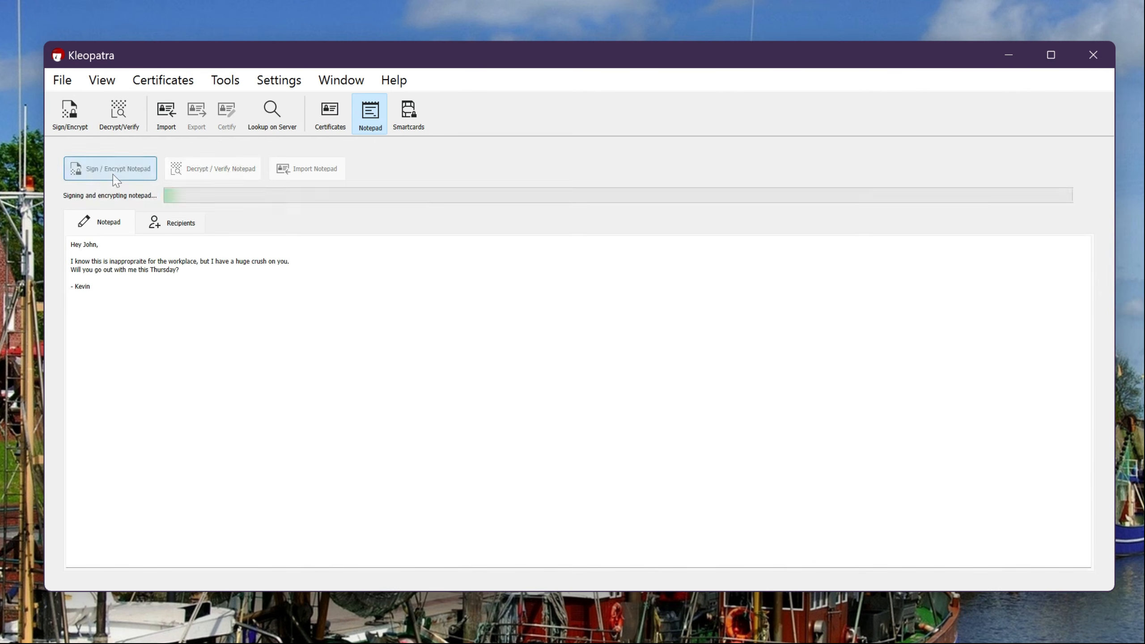
left_click(92, 404)
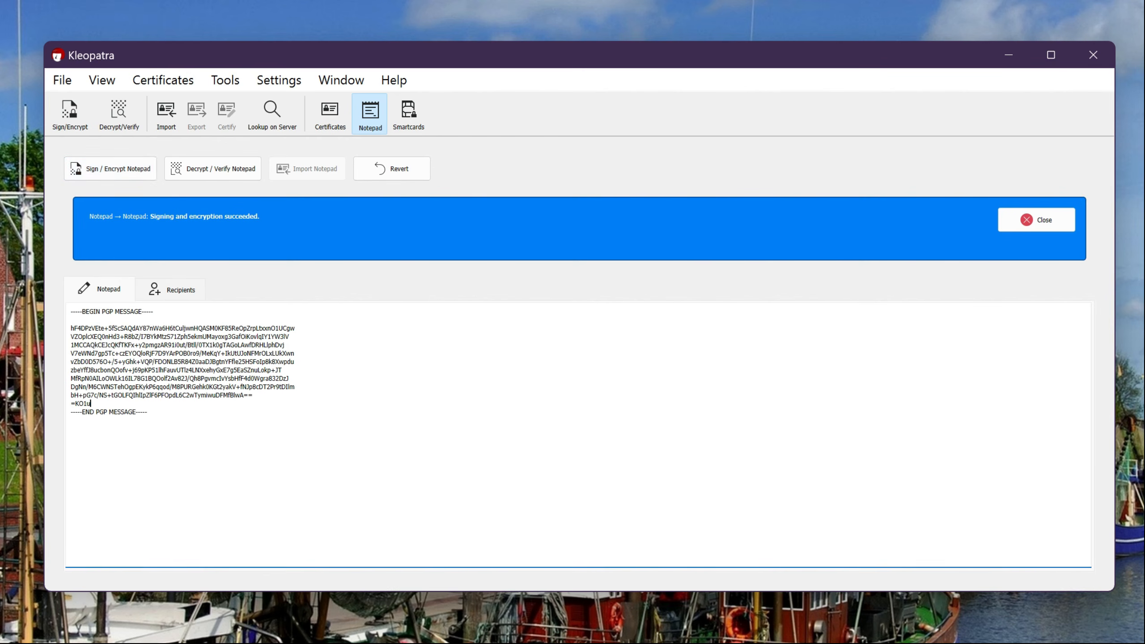
left_click_drag(149, 412, 68, 311)
right_click(134, 325)
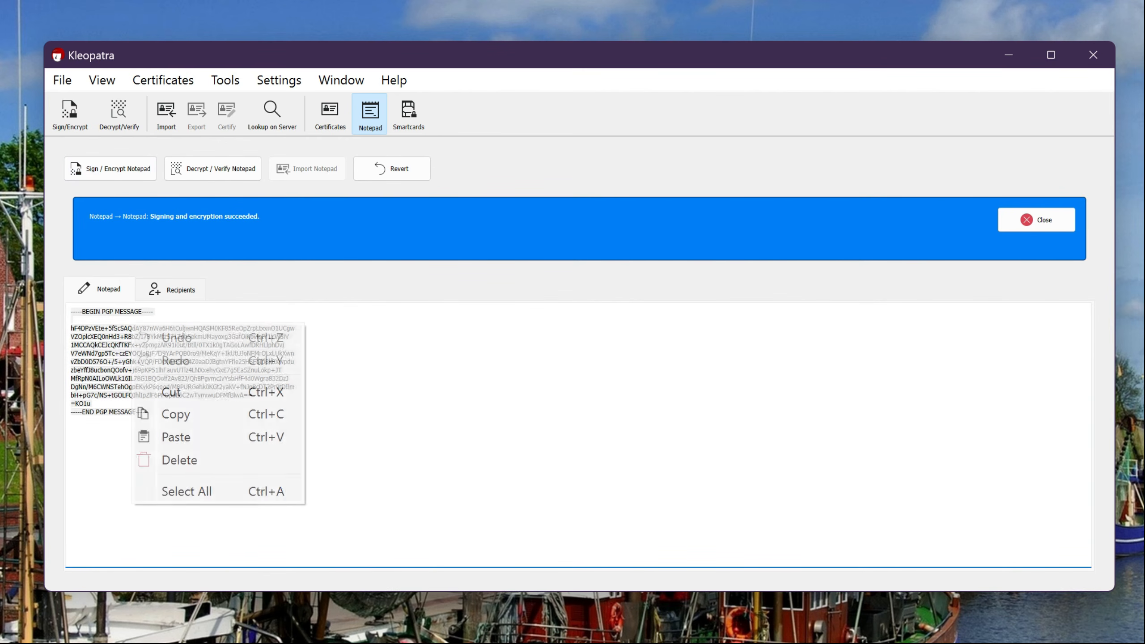
left_click(184, 413)
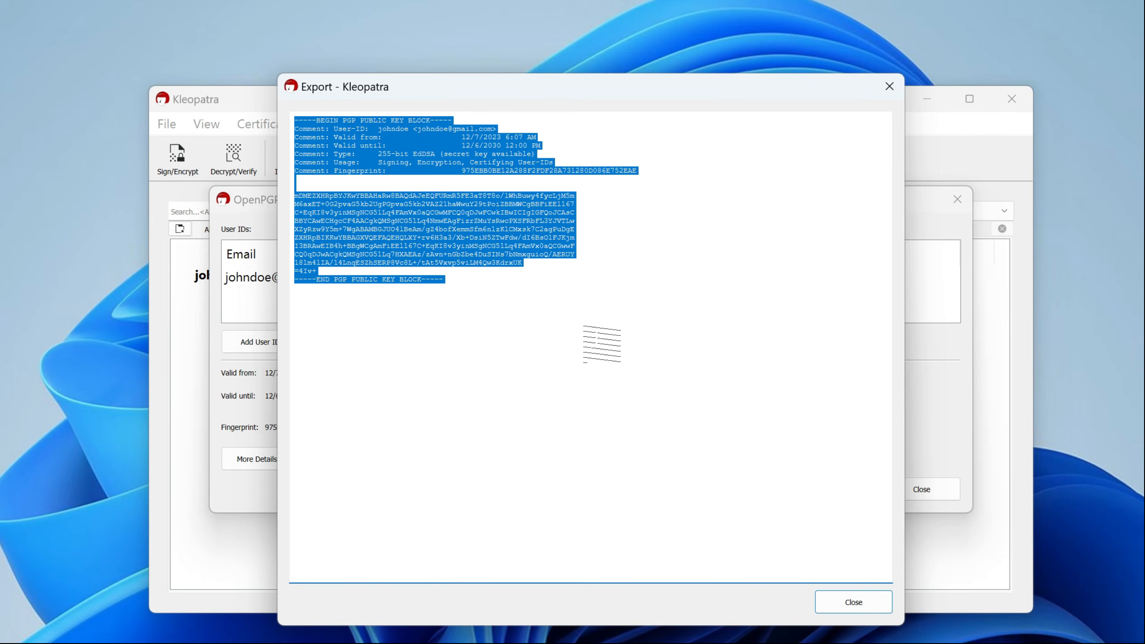
On the recipient's computer, close the public key export window and the certificate details.
left_click(890, 86)
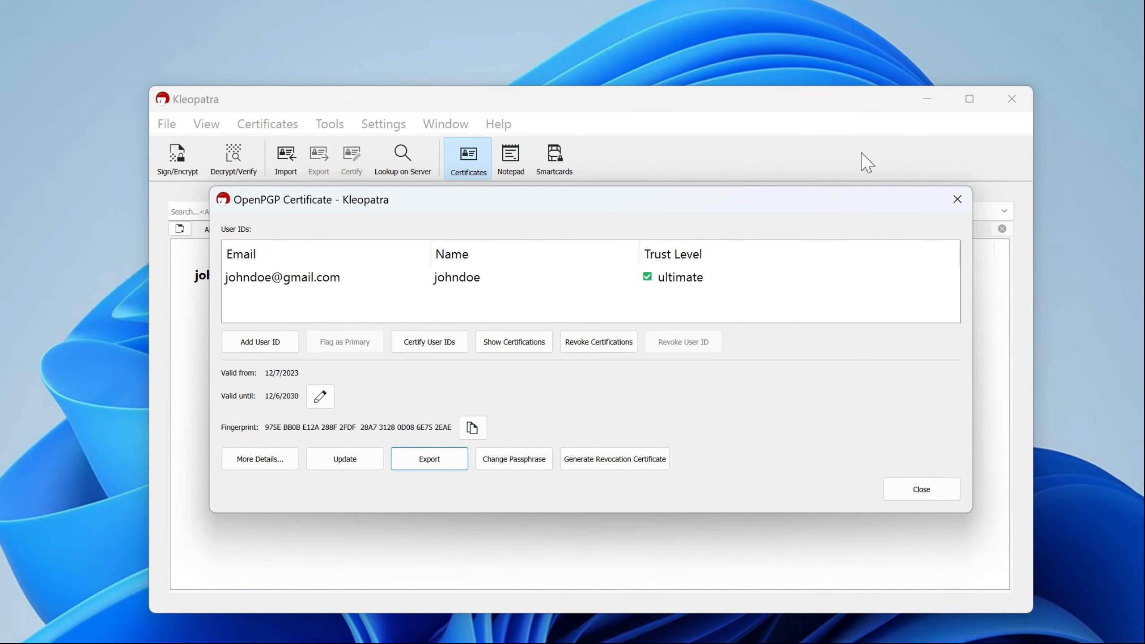
left_click_drag(841, 202, 715, 243)
left_click(832, 238)
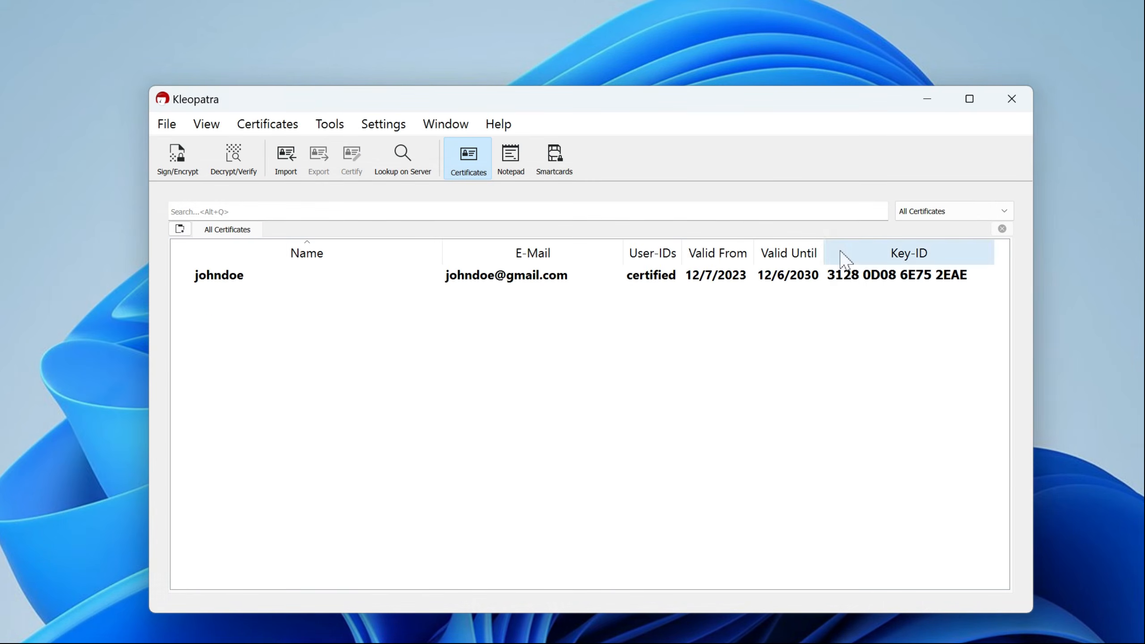
Replace the old notepad text with the copied PGP message and dismiss the previous signature report.
left_click(512, 169)
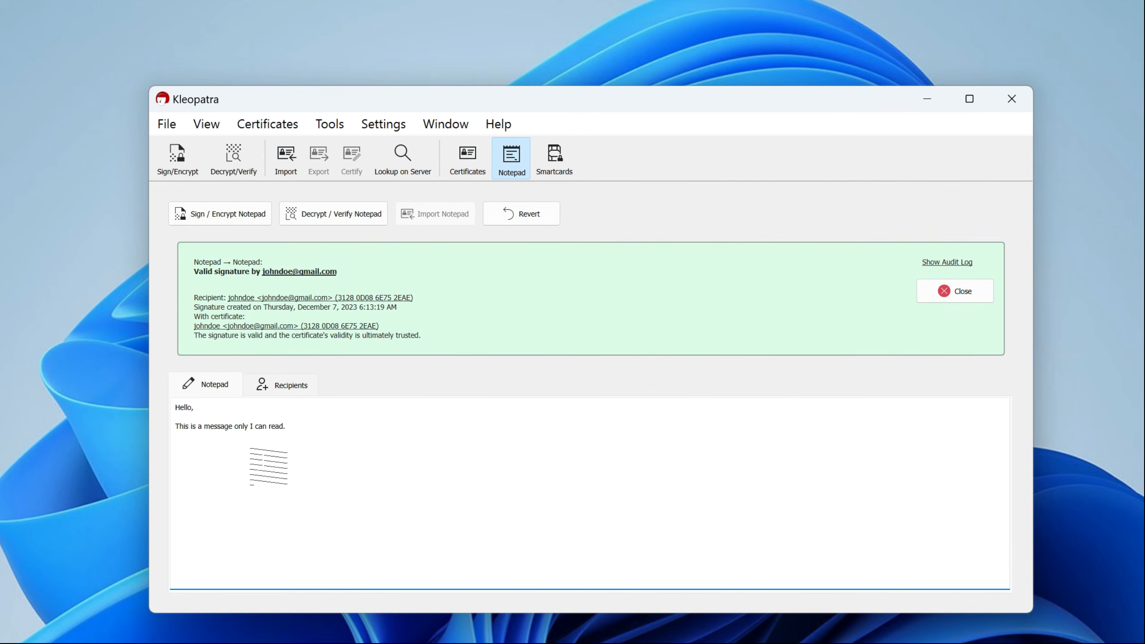
key("ctrl+a")
key("ctrl+v")
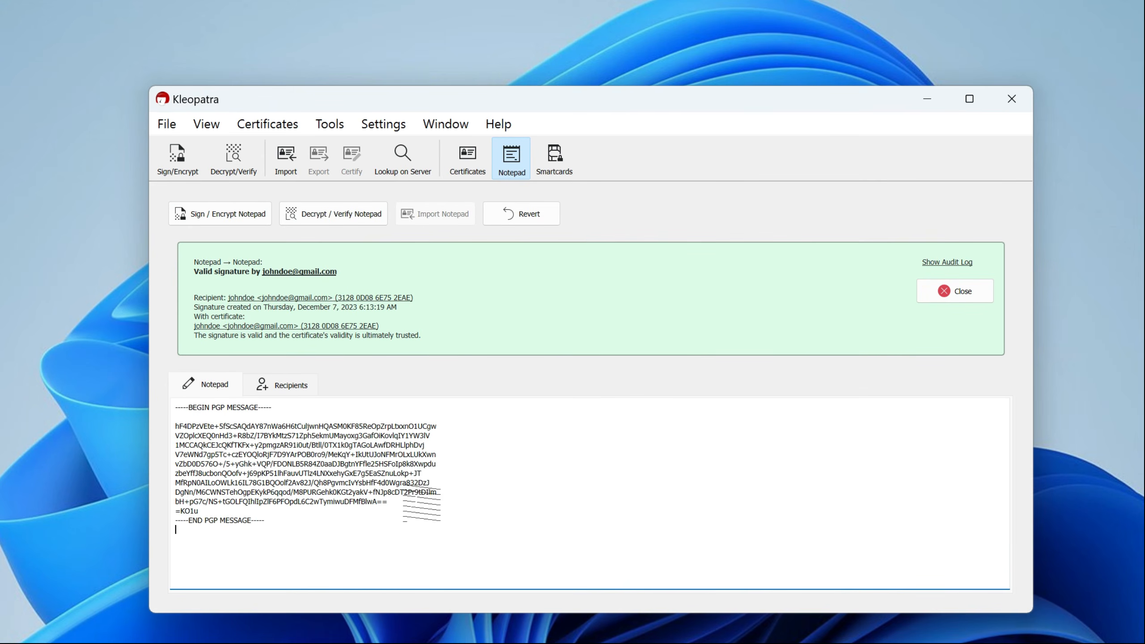
left_click(955, 292)
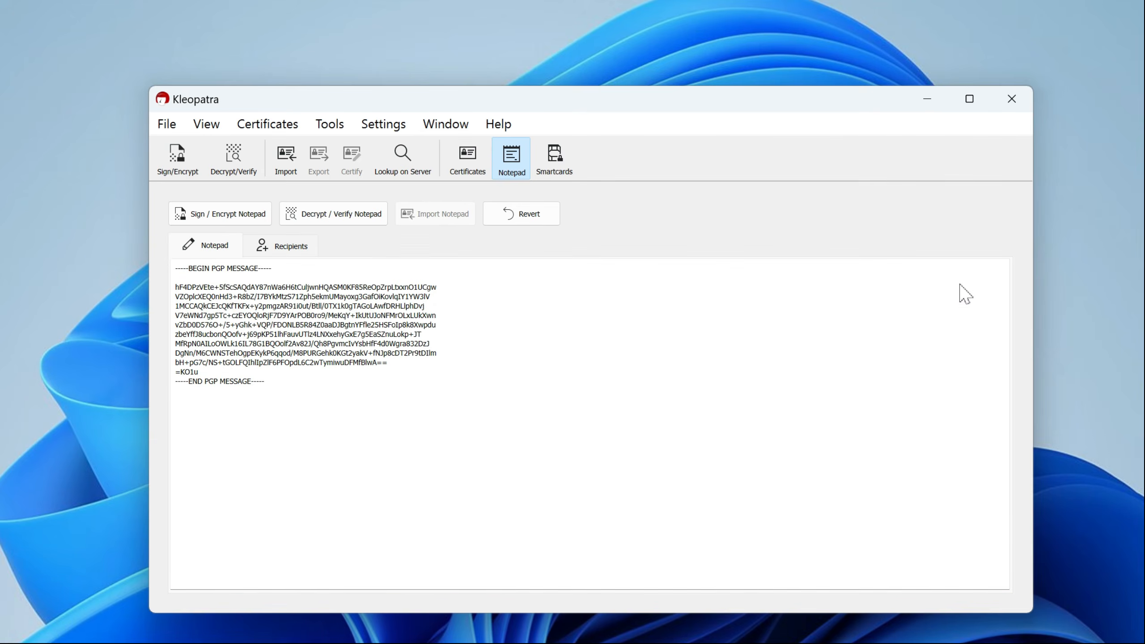
Decrypt and verify the pasted PGP message, and review the signature report and message text.
left_click(338, 216)
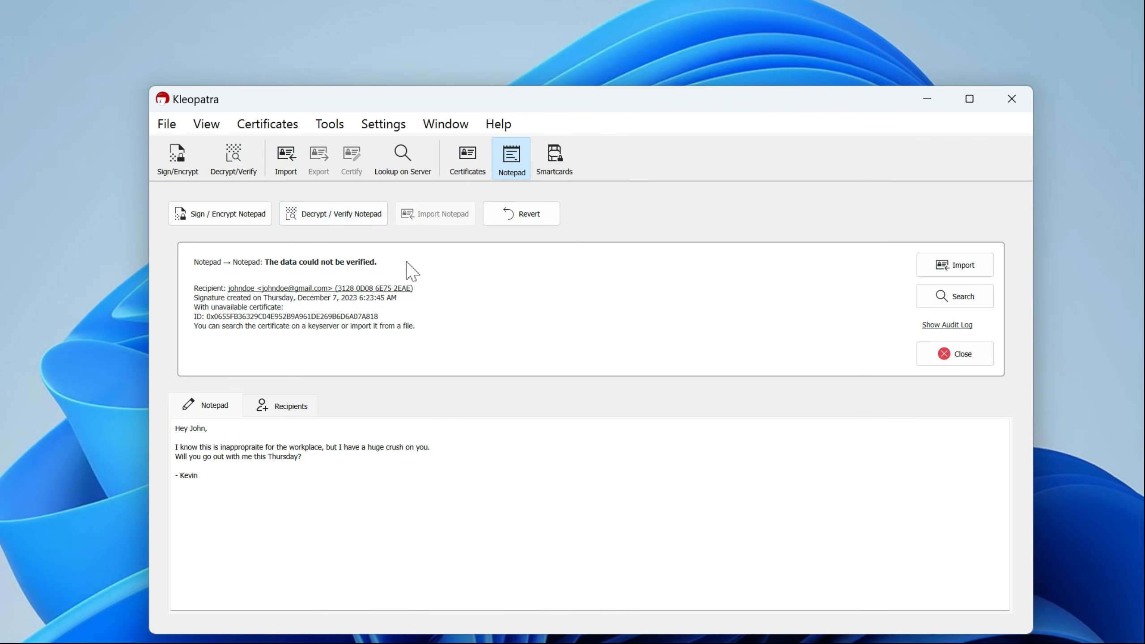
left_click_drag(259, 267, 256, 264)
left_click(256, 262)
left_click_drag(315, 504, 3, 385)
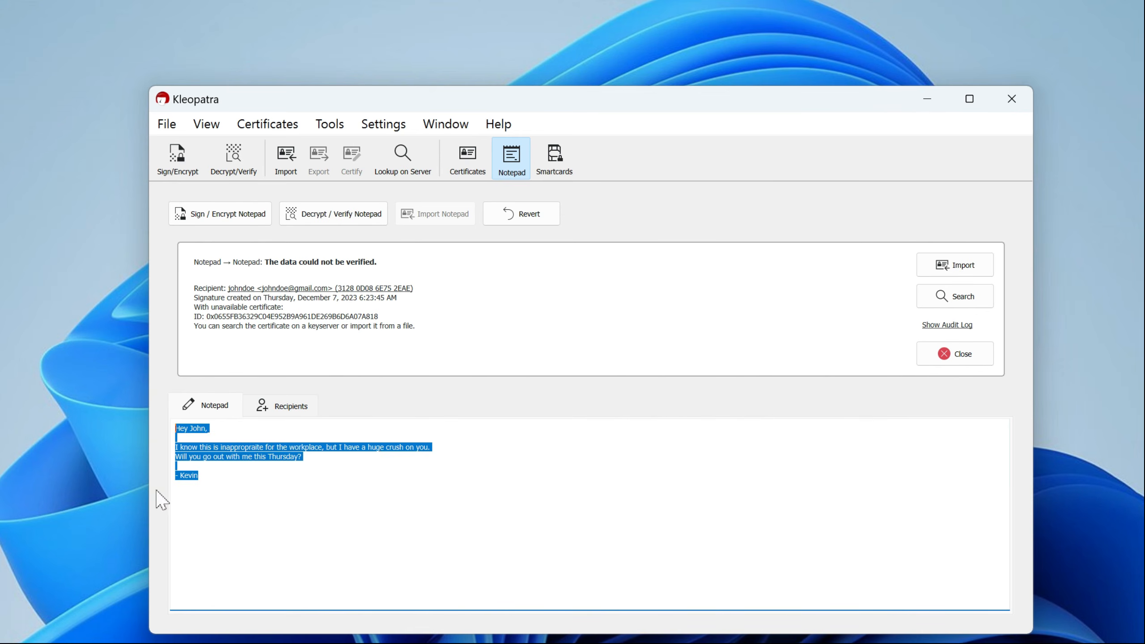
left_click(424, 478)
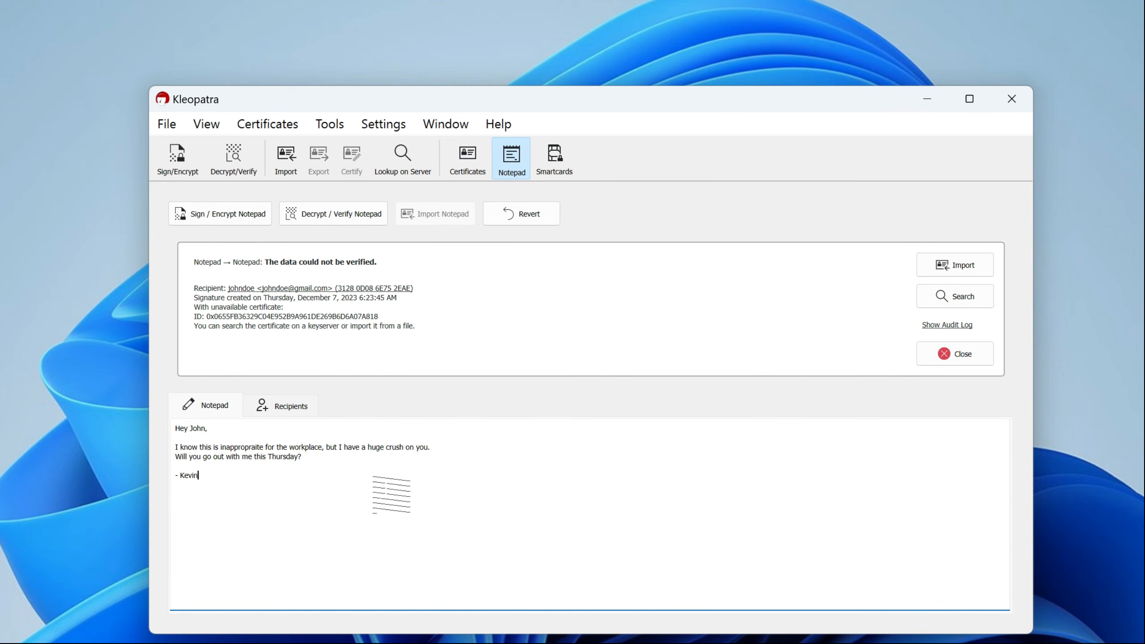
Switch to the sender's computer, review the encrypted notepad message, and select the sender's own certificate in the certificate list.
left_click_drag(391, 495, 155, 428)
left_click(287, 494)
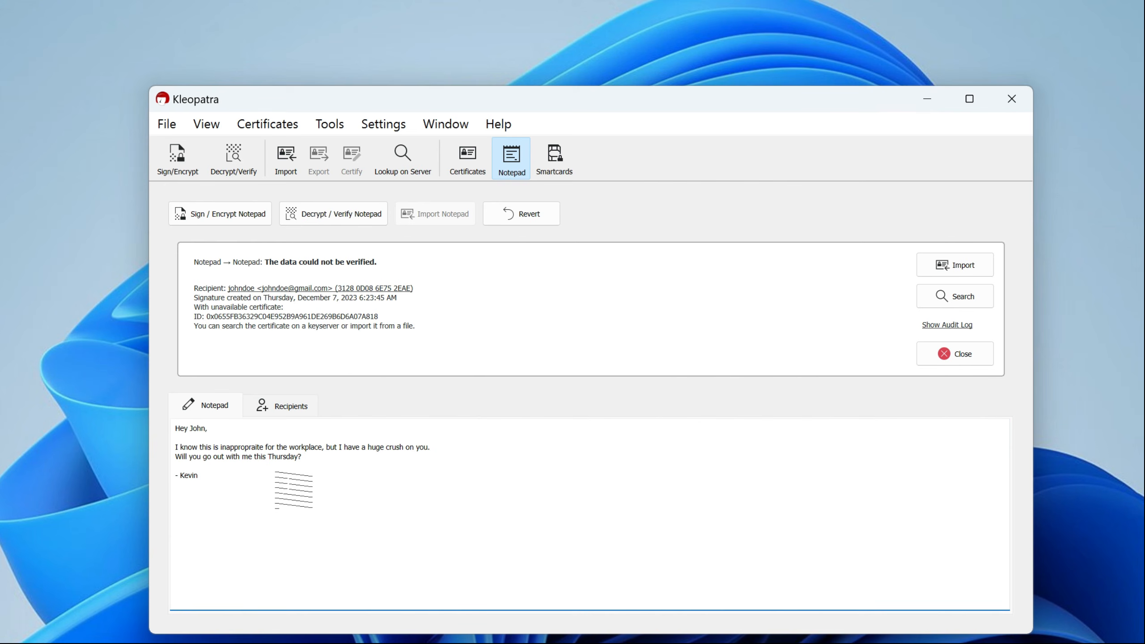
left_click(480, 1)
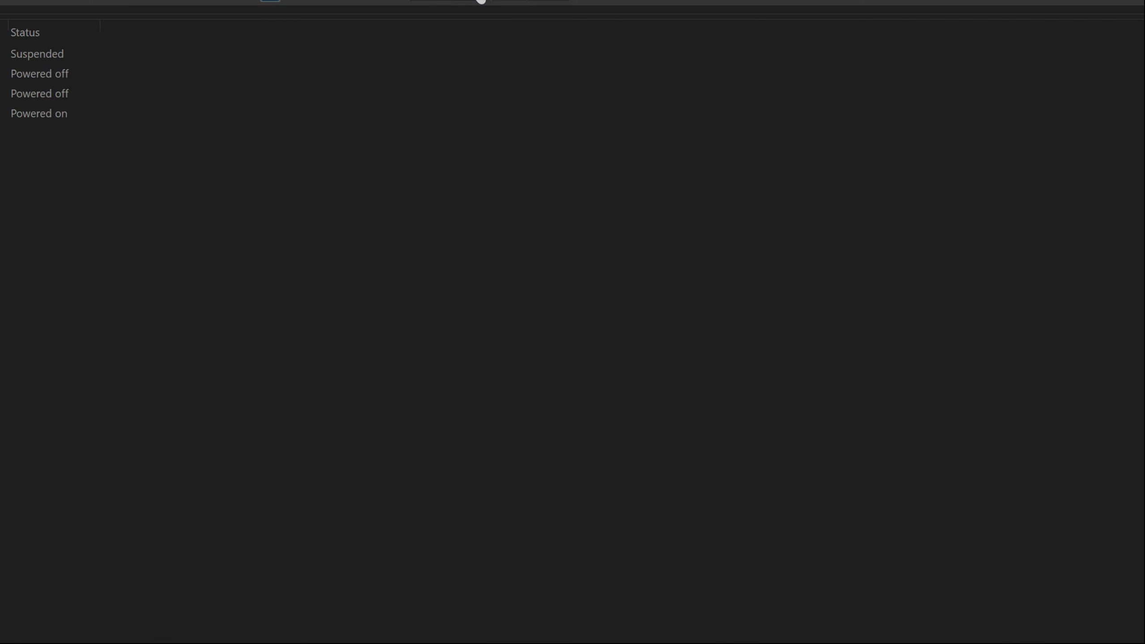
left_click(516, 3)
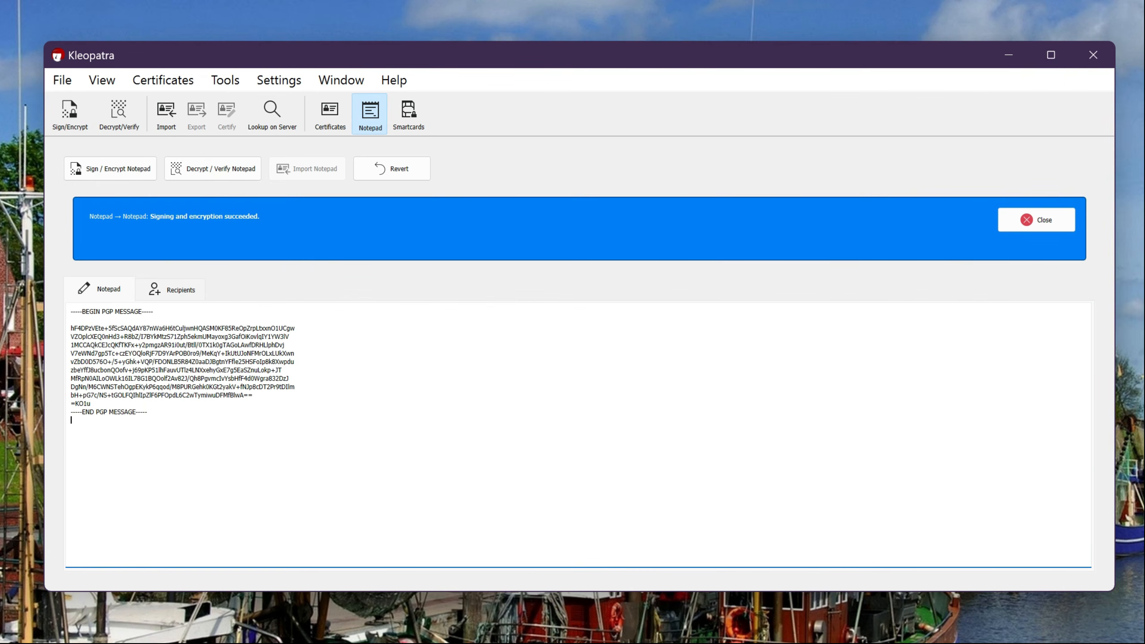
key("ctrl+a")
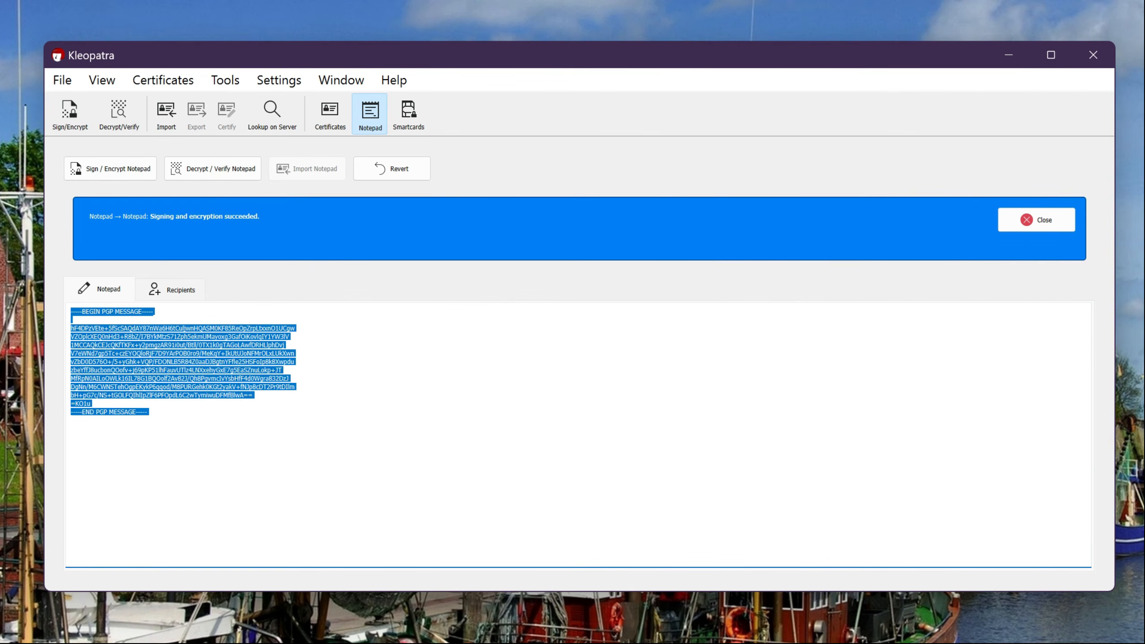
left_click(71, 420)
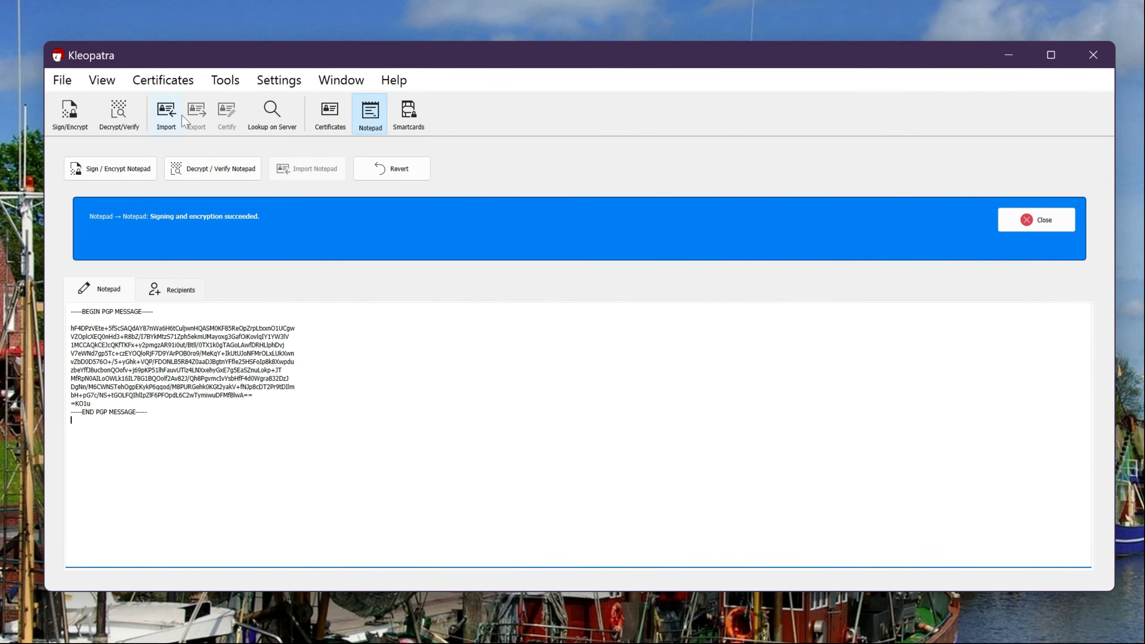
left_click(329, 115)
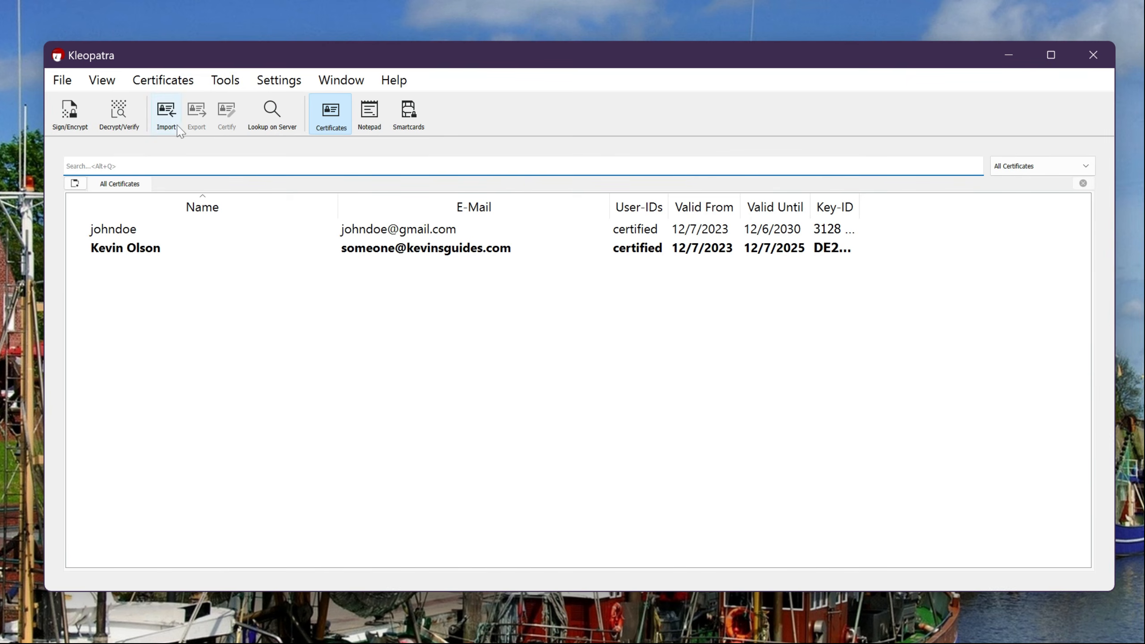
left_click(191, 247)
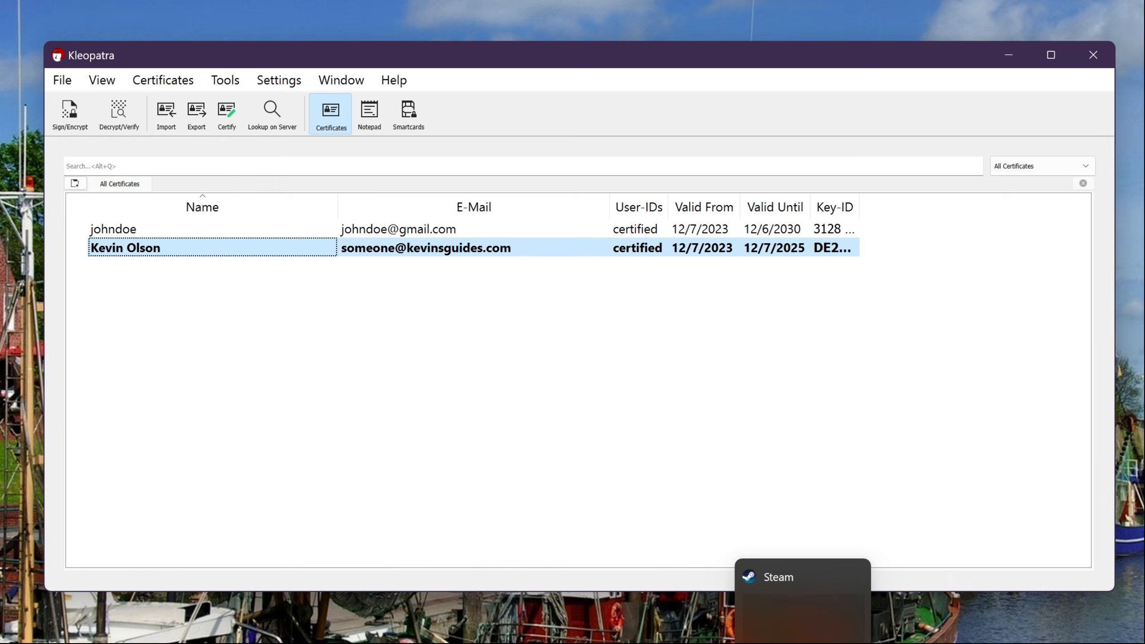
Return to the recipient's computer and turn off signing in the notepad's recipient settings.
mouse_move(923, 643)
left_click(964, 591)
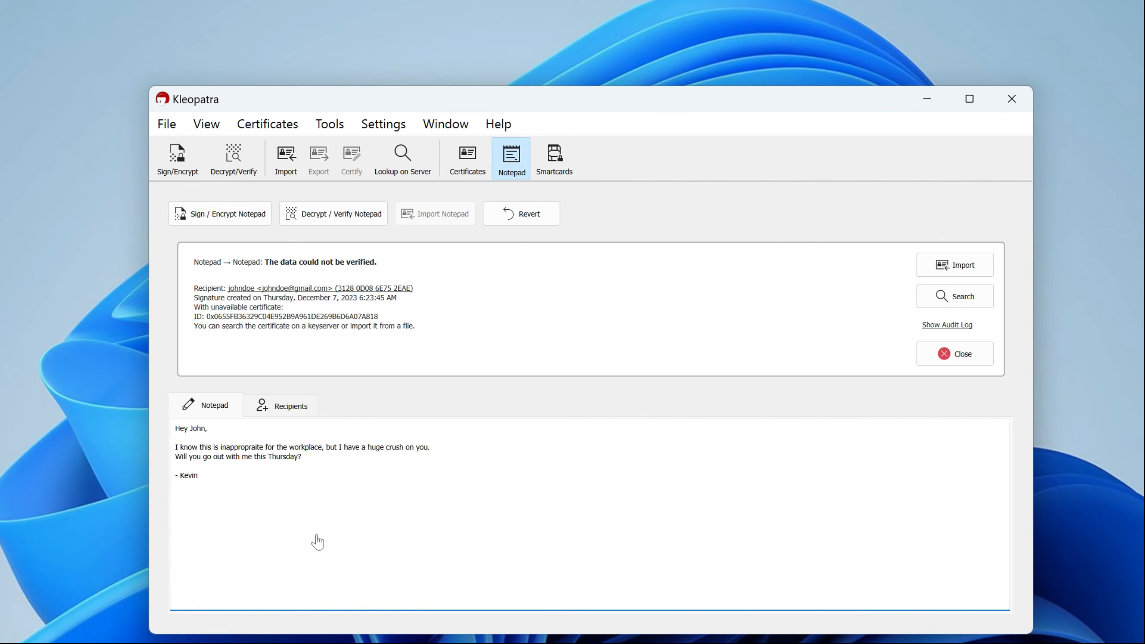
key("ctrl+a")
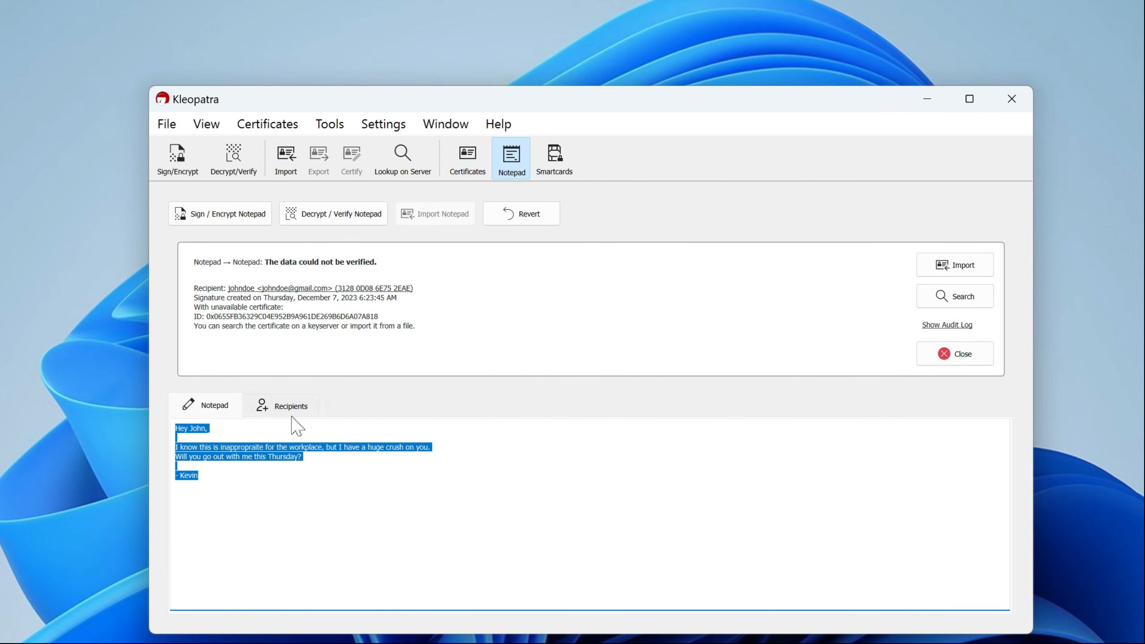
left_click(263, 415)
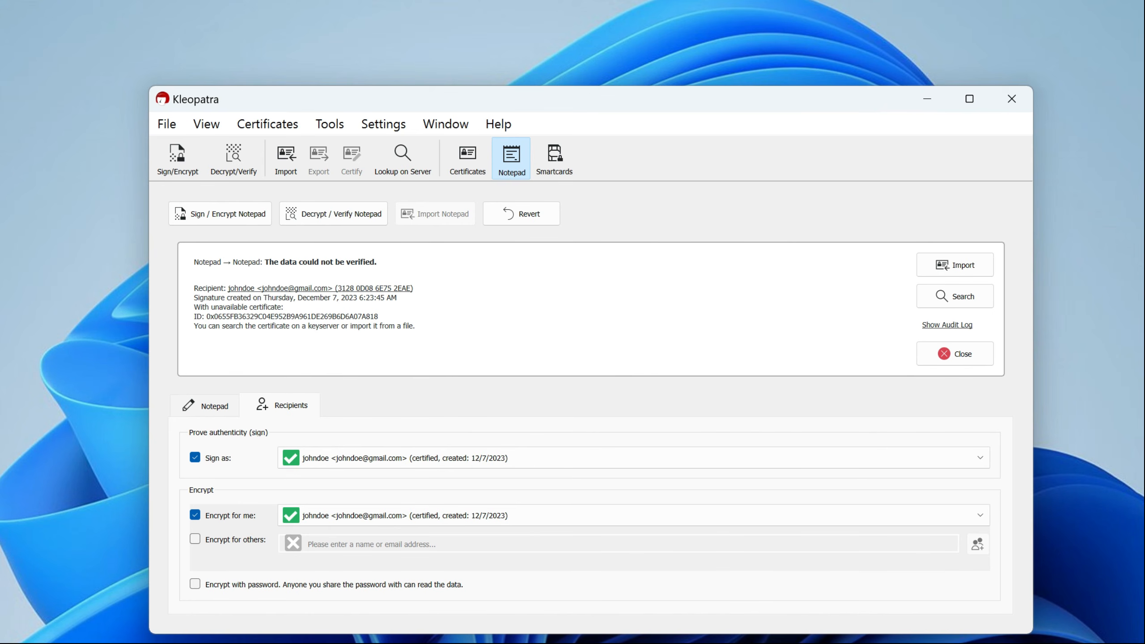
left_click(197, 459)
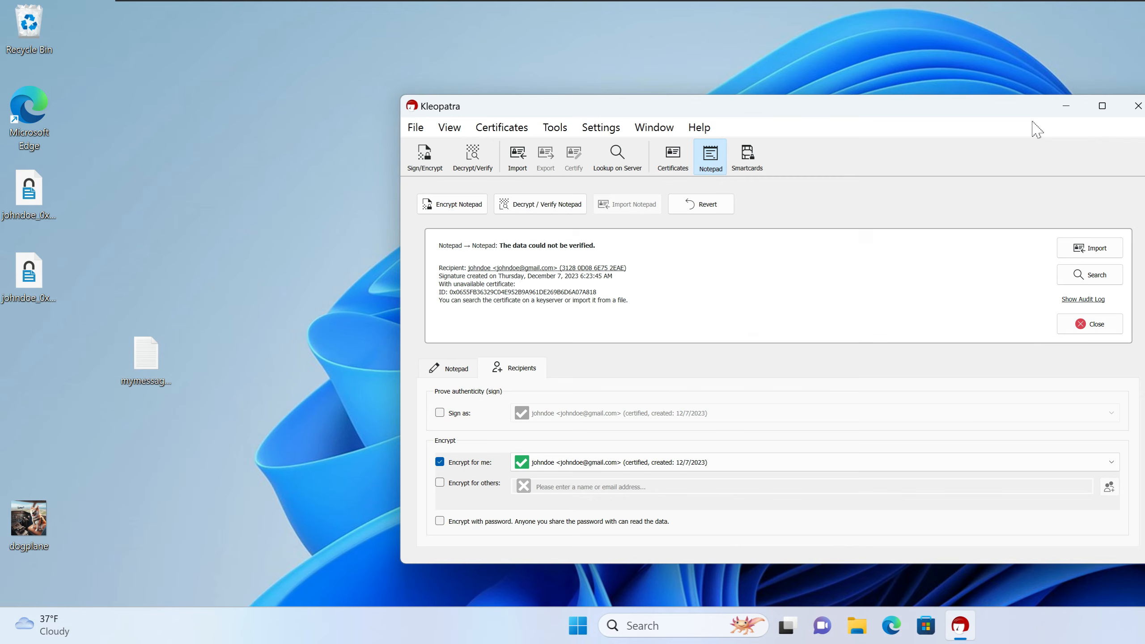
Open the dogplane picture from the desktop with Photos just once, and minimize Kleopatra so the picture can be viewed.
left_click(197, 241)
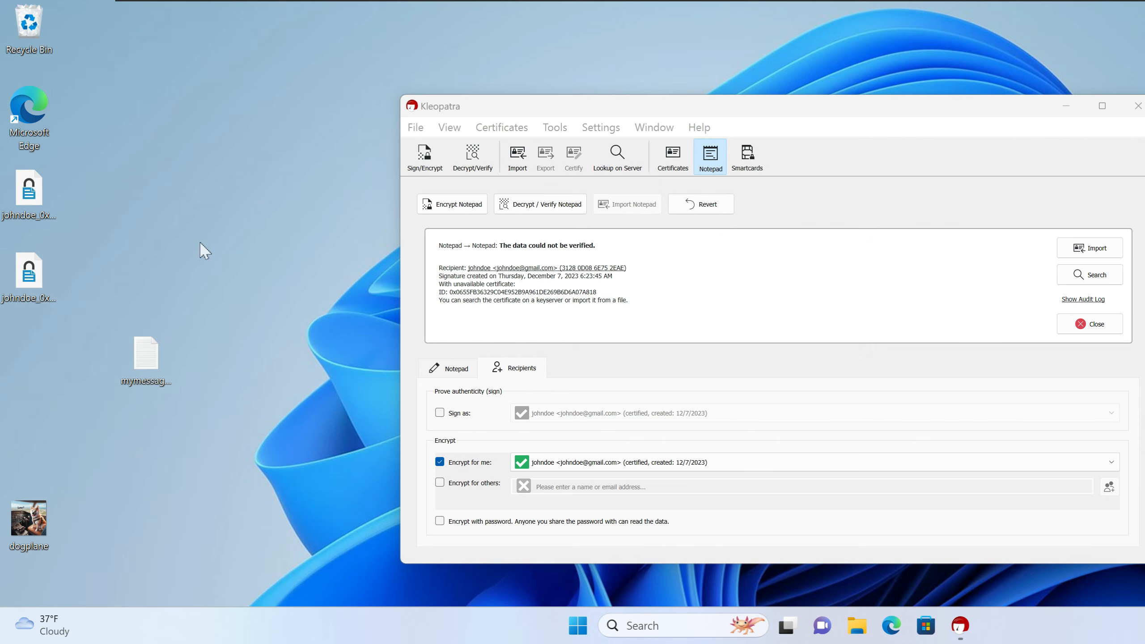
left_click(25, 532)
double_click(25, 534)
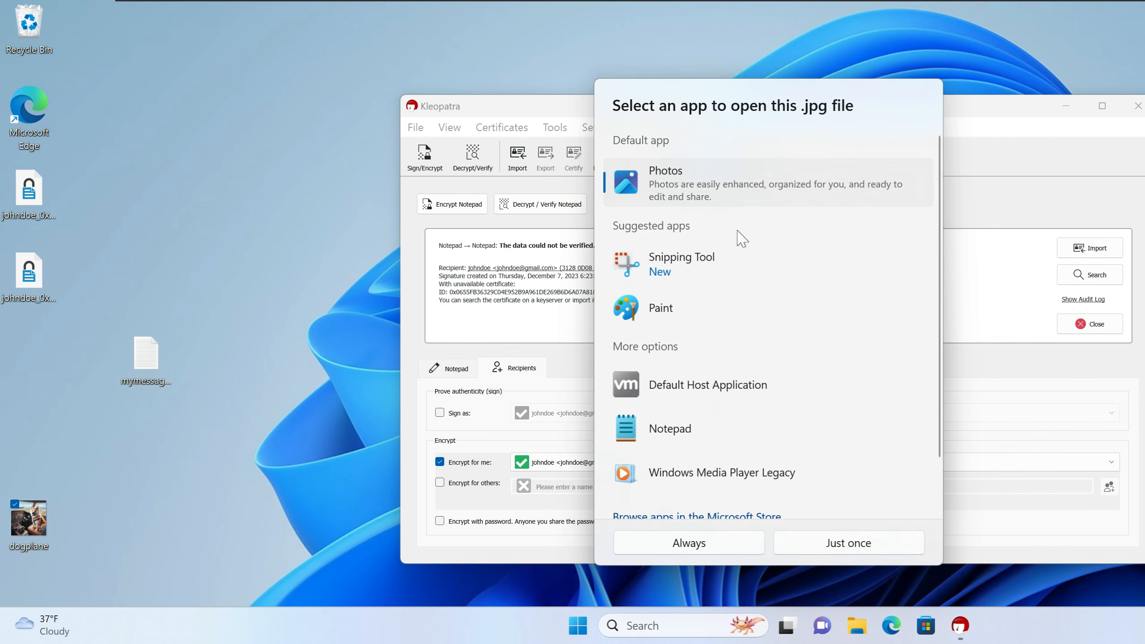
left_click(839, 546)
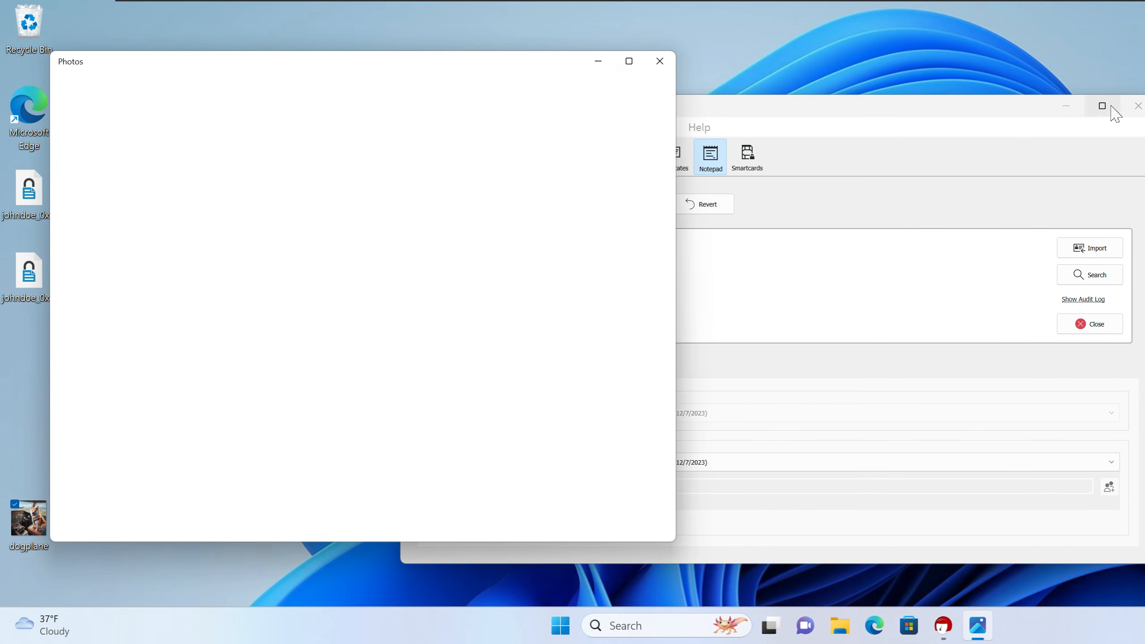
left_click(1113, 113)
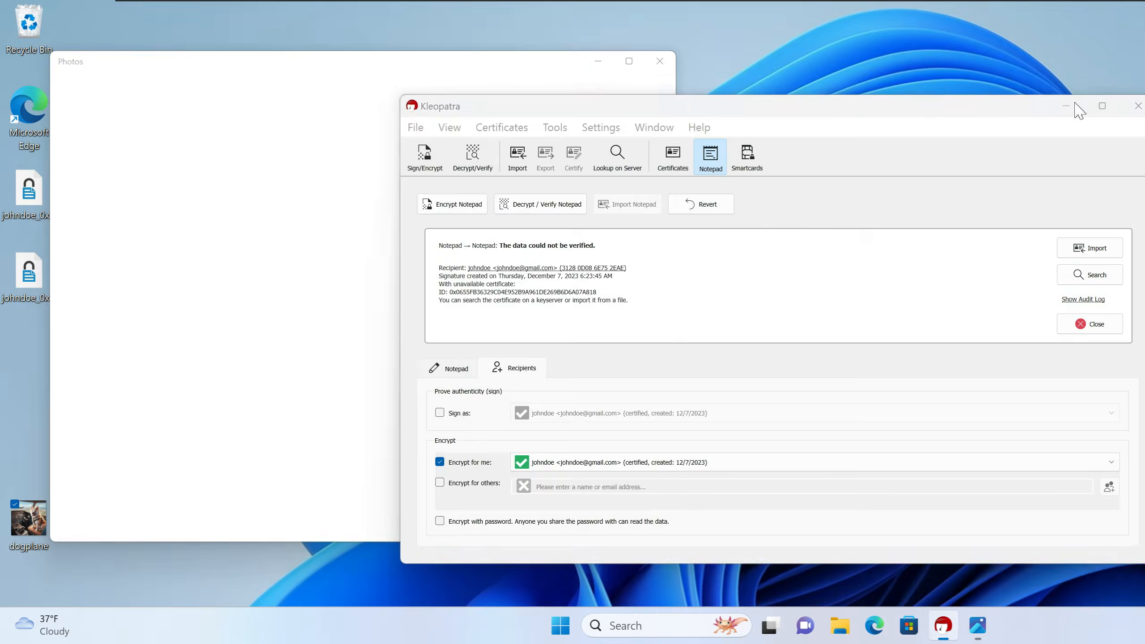
left_click(1066, 106)
left_click_drag(485, 64, 783, 103)
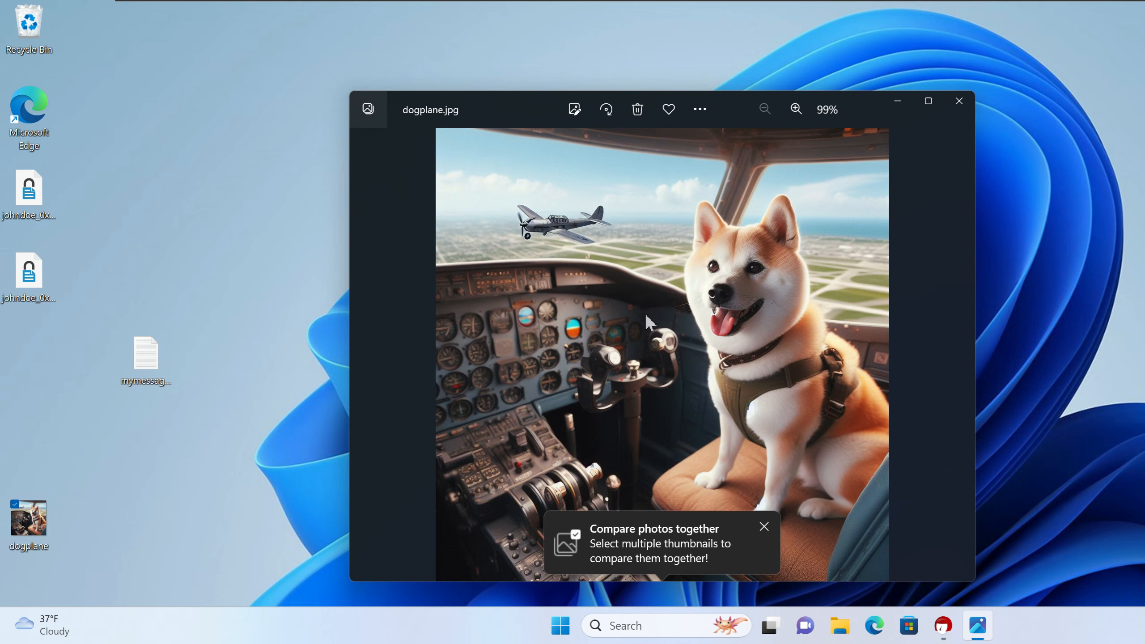
Dismiss the Photos tips, look over the dogplane picture, and close it.
left_click(764, 527)
left_click(802, 150)
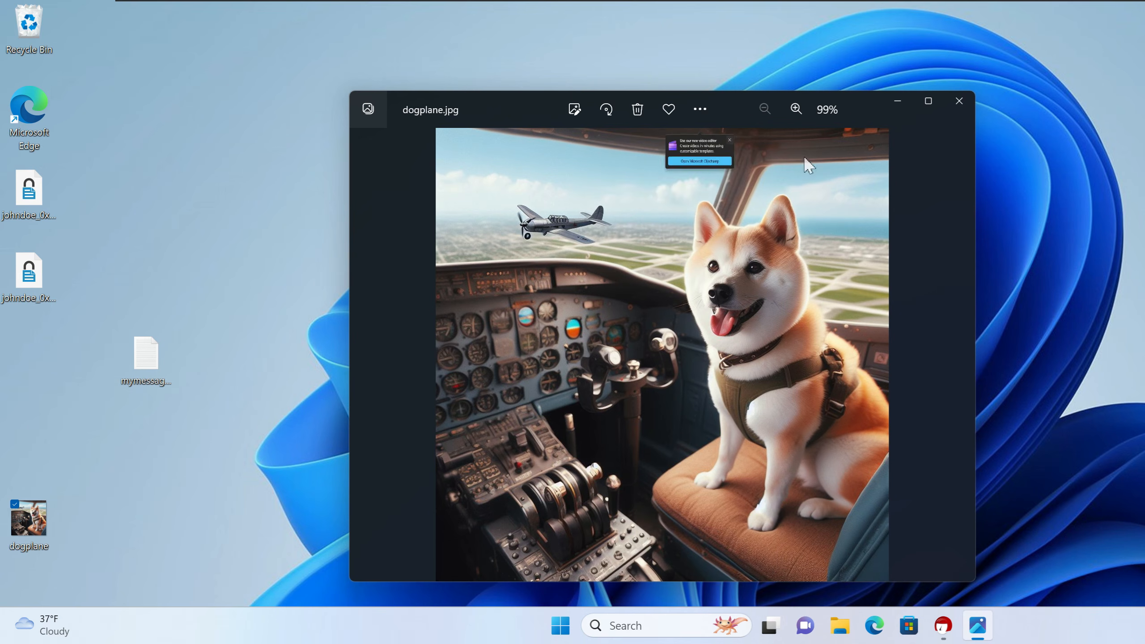
left_click_drag(848, 111, 923, 105)
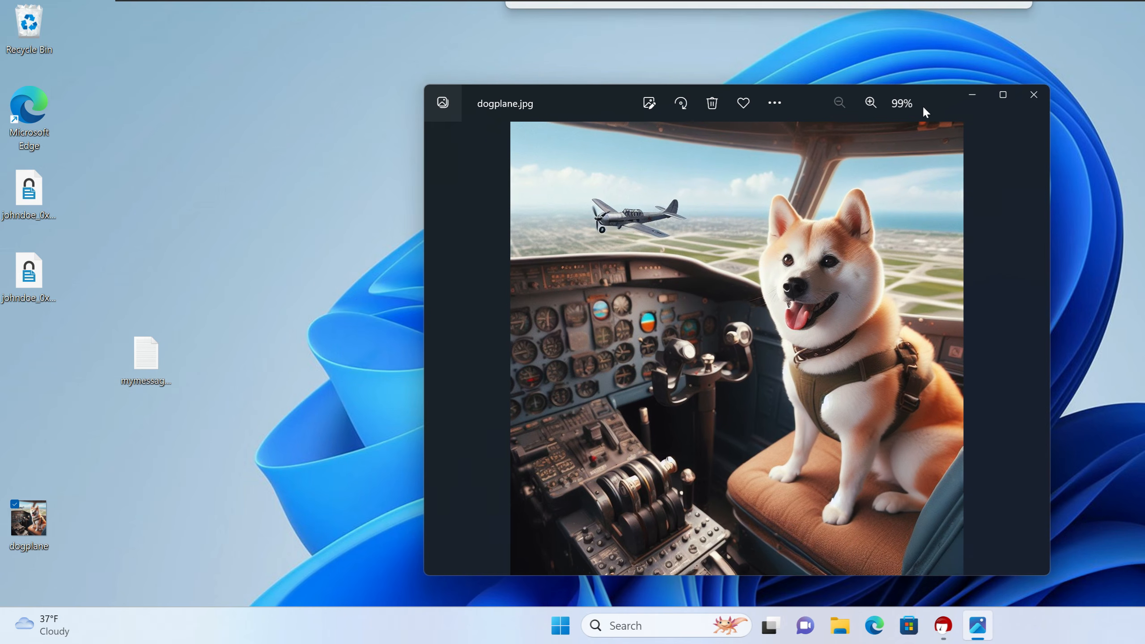
left_click(1037, 97)
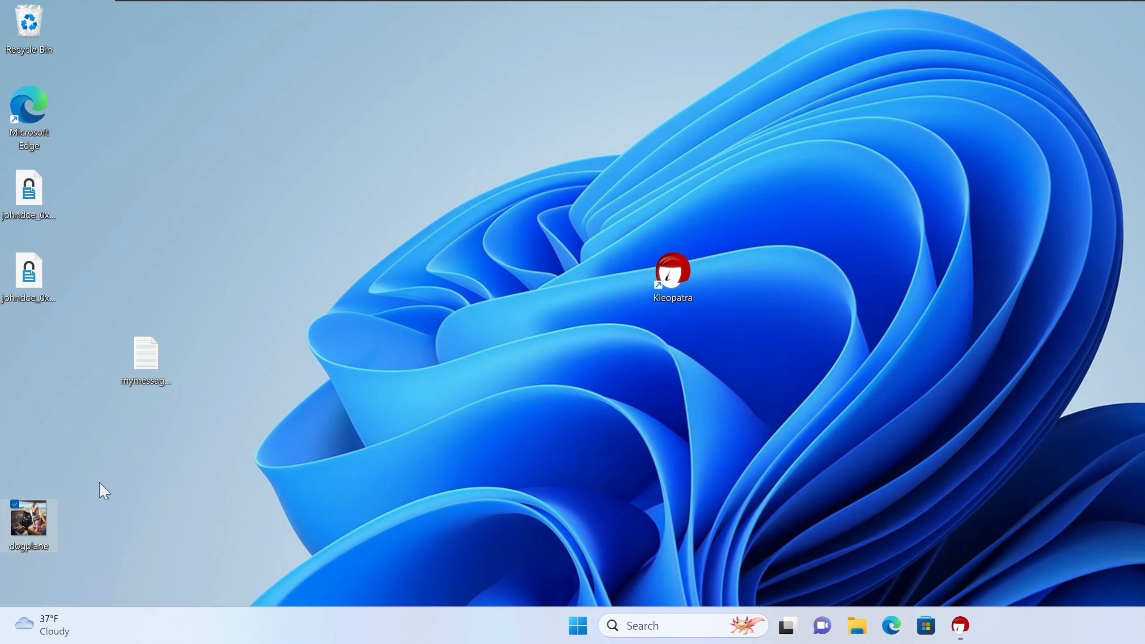
Move the dogplane picture to the middle of the desktop and the Kleopatra shortcut beside the Recycle Bin.
left_click_drag(28, 518, 616, 270)
left_click(690, 273)
left_click_drag(692, 273, 110, 38)
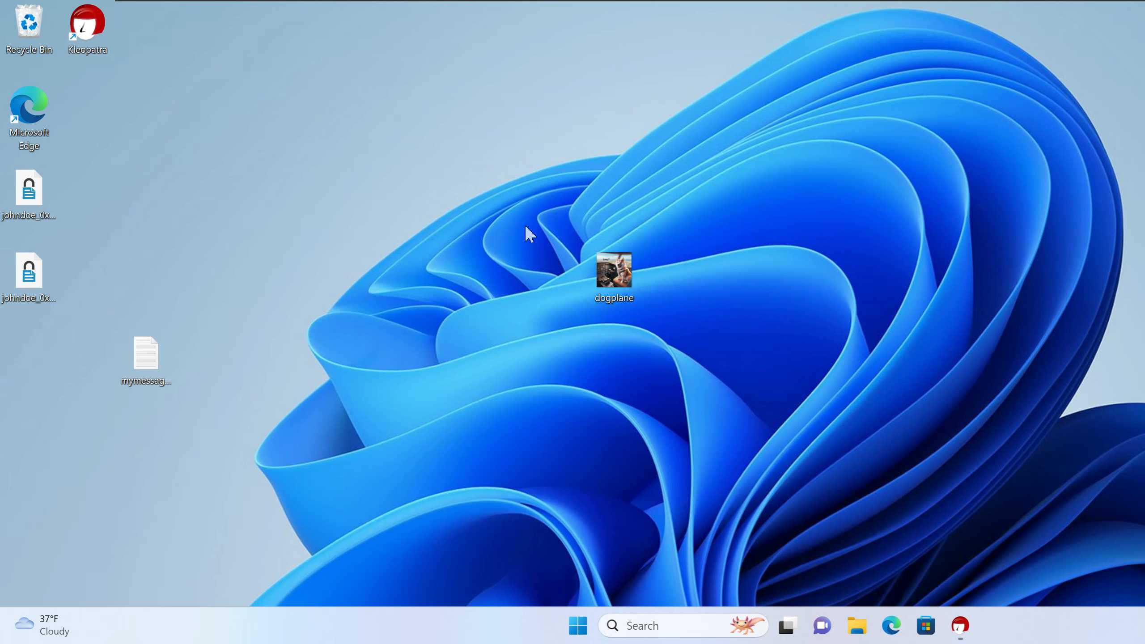
right_click(609, 279)
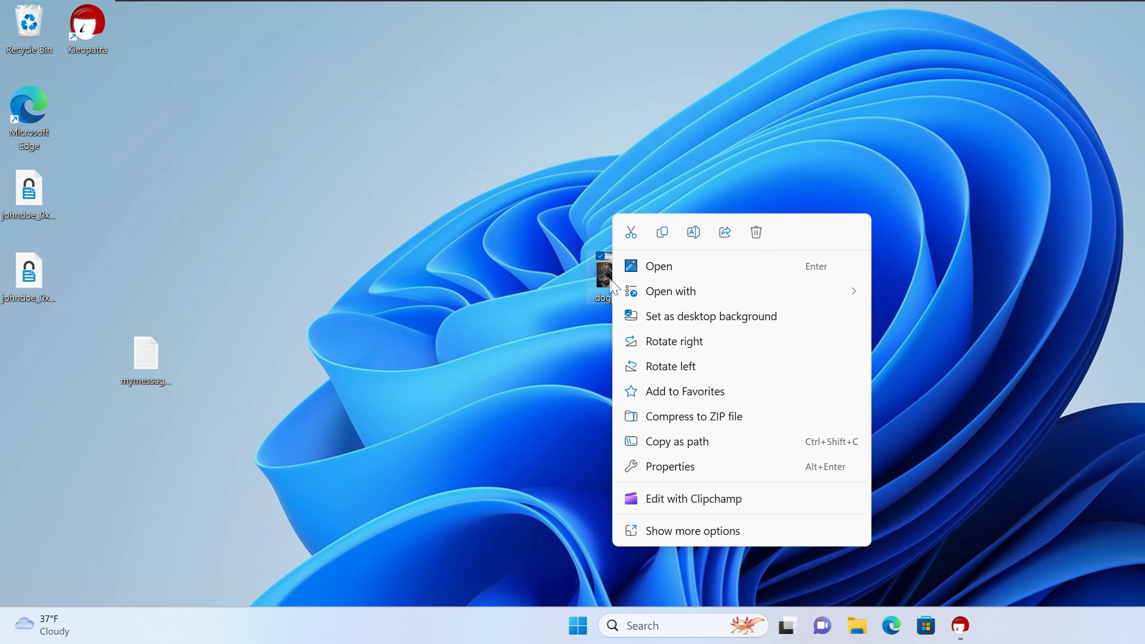
left_click(721, 534)
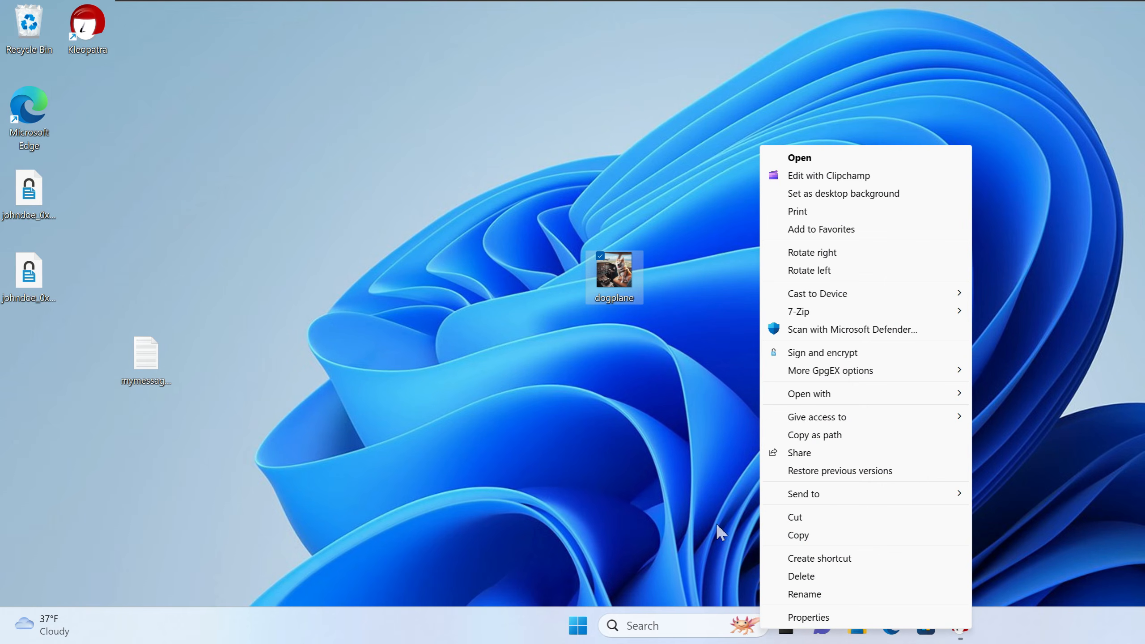
mouse_move(815, 314)
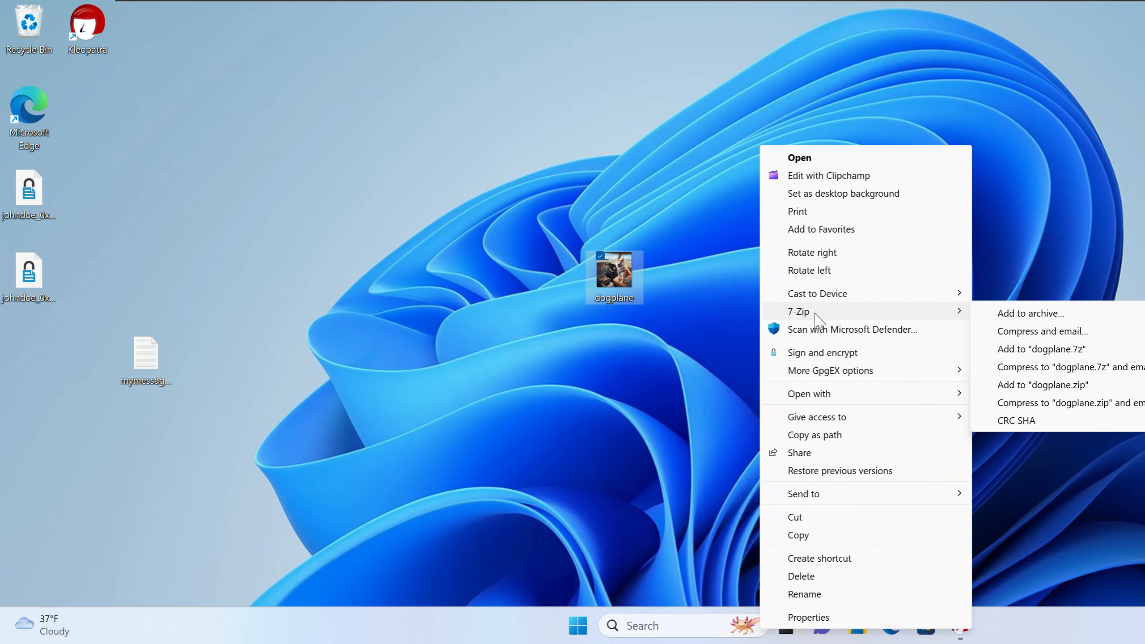
left_click(673, 220)
Start signing and encrypting the dogplane picture with the recipient's own key, with encryption for others turned off.
right_click(623, 270)
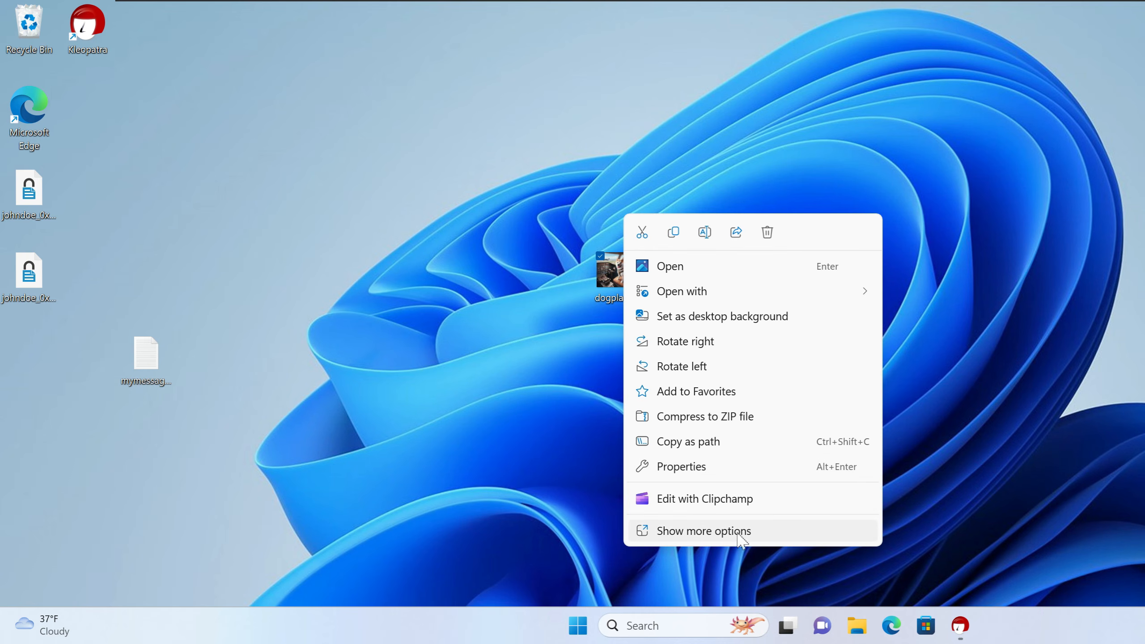
left_click(698, 537)
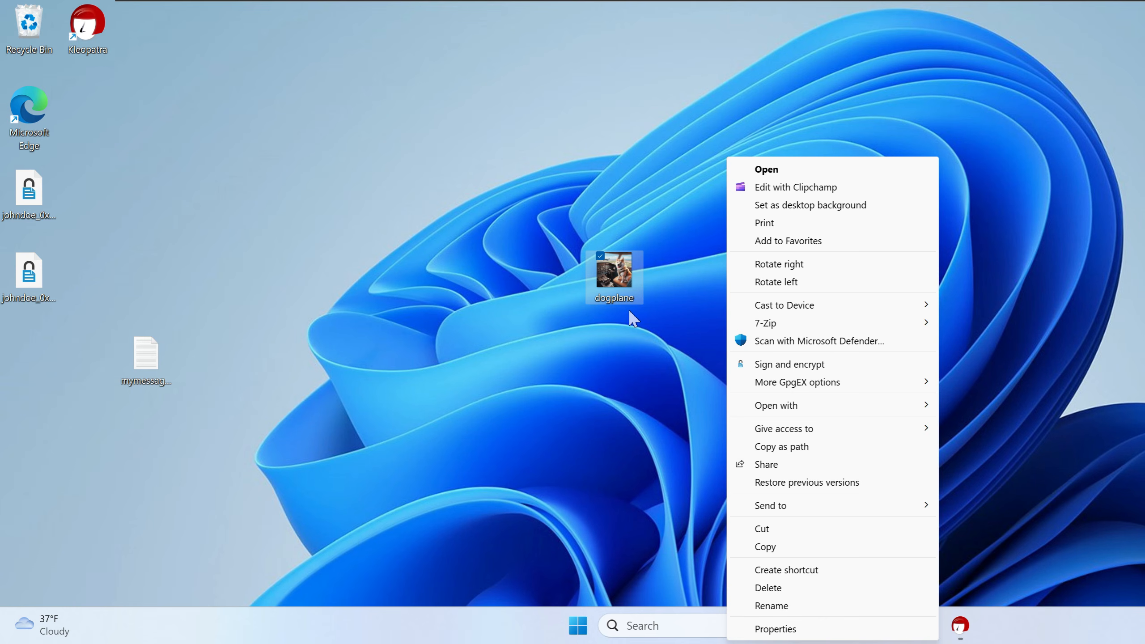
left_click(772, 365)
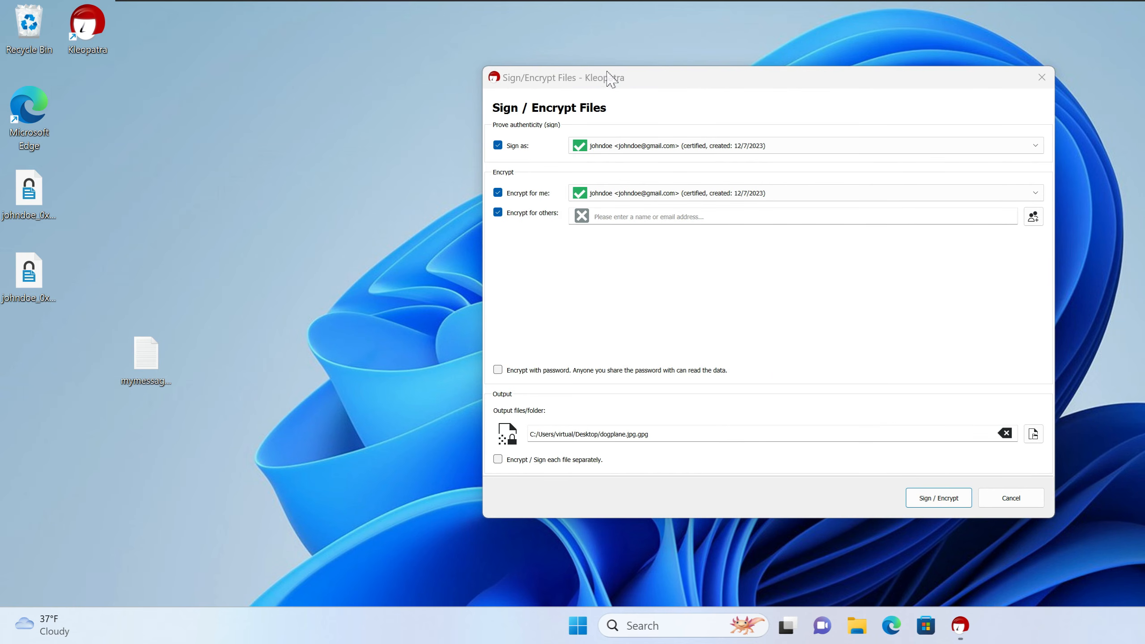
left_click_drag(608, 73, 613, 90)
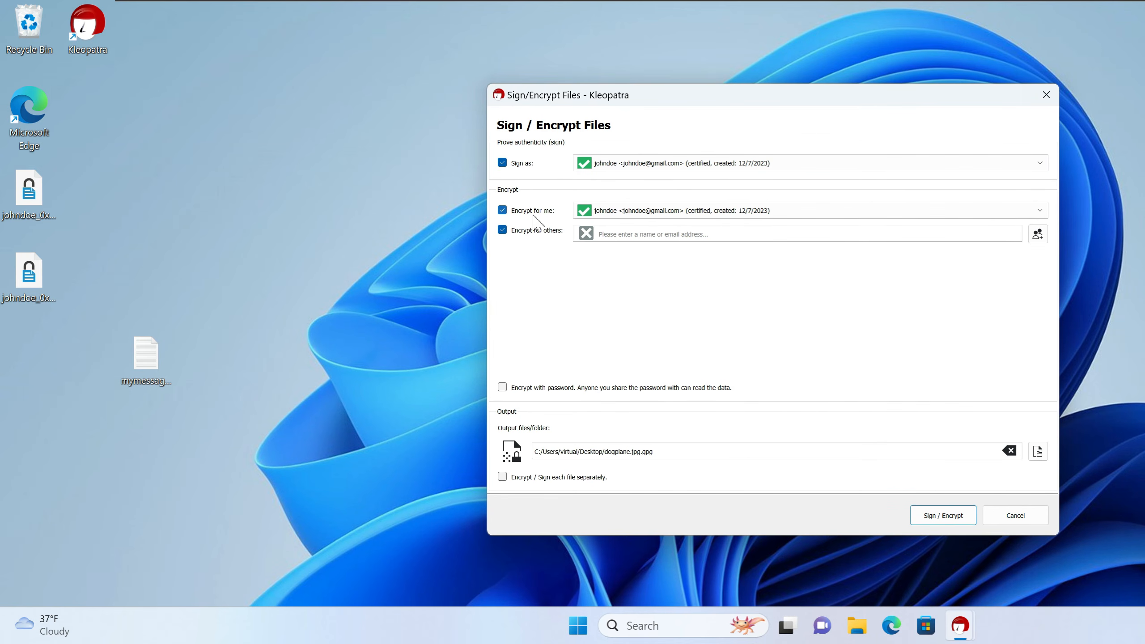
left_click(502, 230)
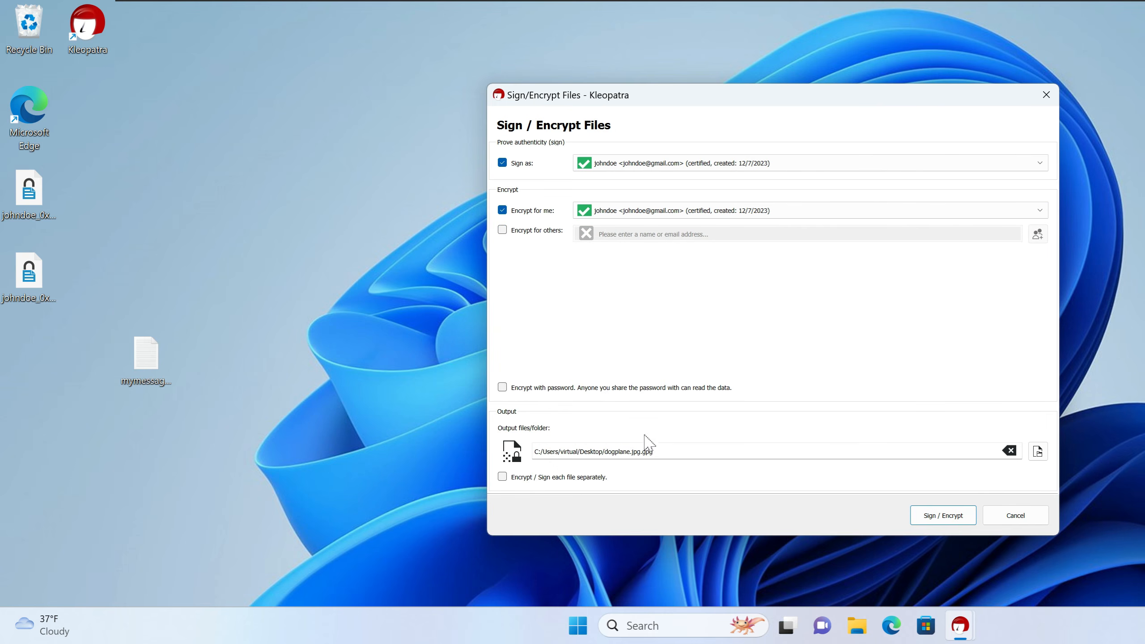
Name the output file supersecretpicture.jpg.gpg, sign and encrypt the picture, and finish the dialog.
left_click_drag(603, 452, 637, 466)
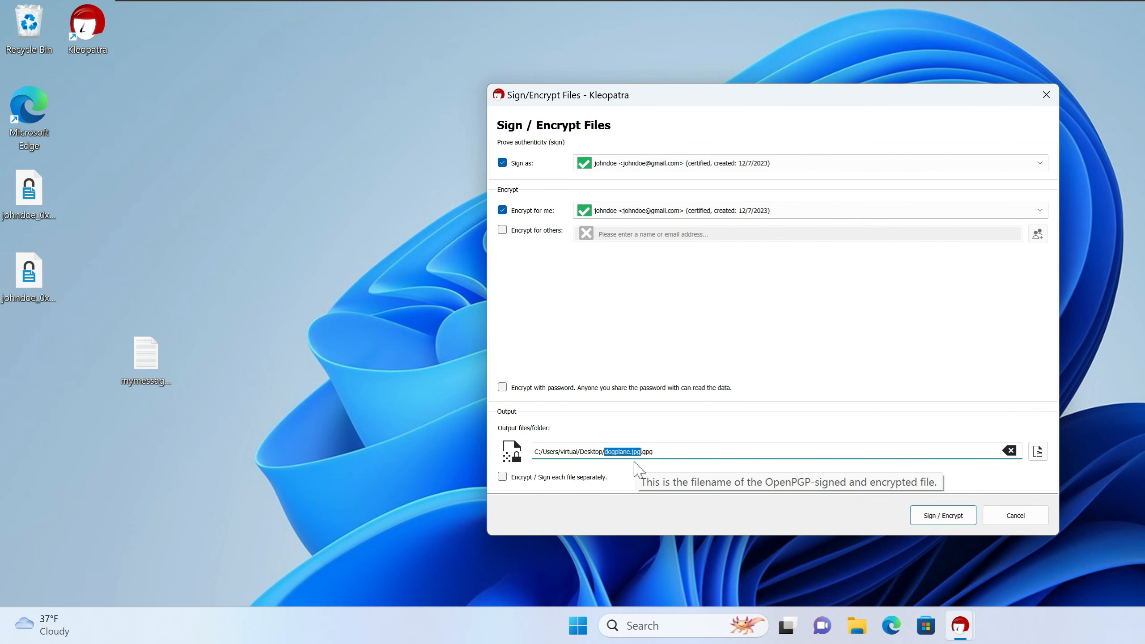
type("supersecretpicture.jpg")
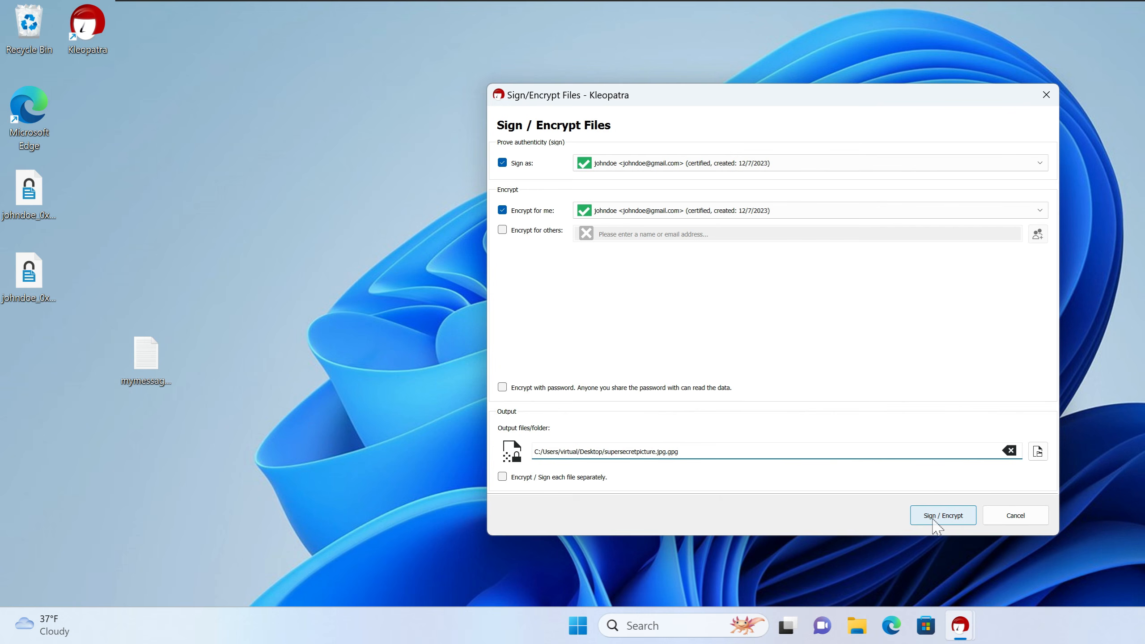
left_click(934, 523)
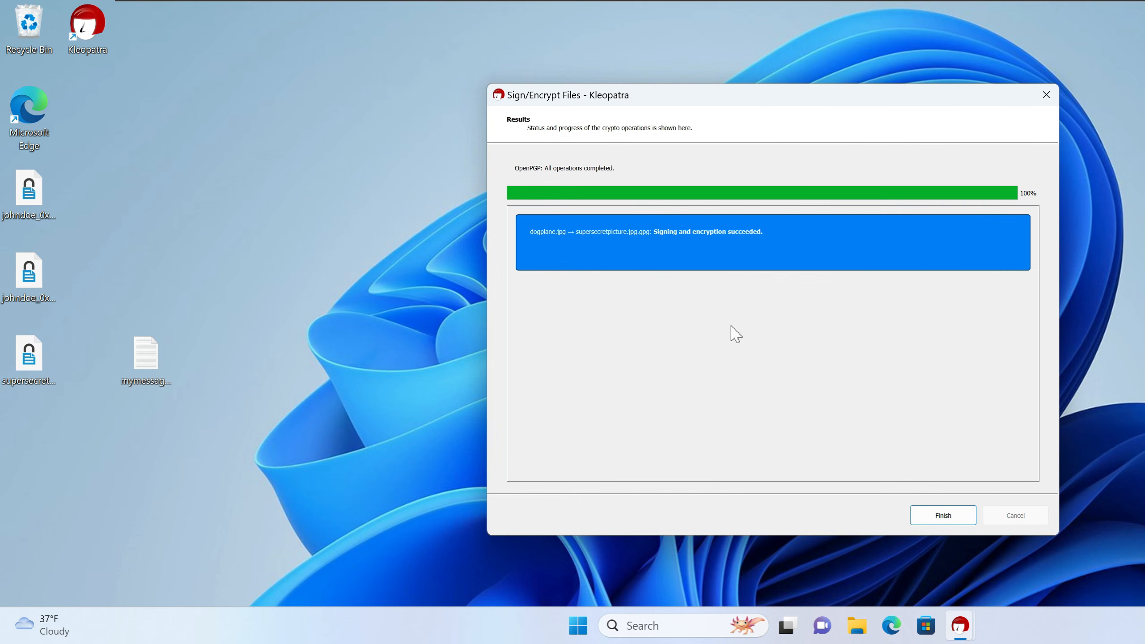
left_click(943, 515)
Move the encrypted supersecretpicture file beside the original picture, and delete the unencrypted dogplane picture.
left_click_drag(10, 373, 788, 289)
left_click_drag(687, 377, 561, 217)
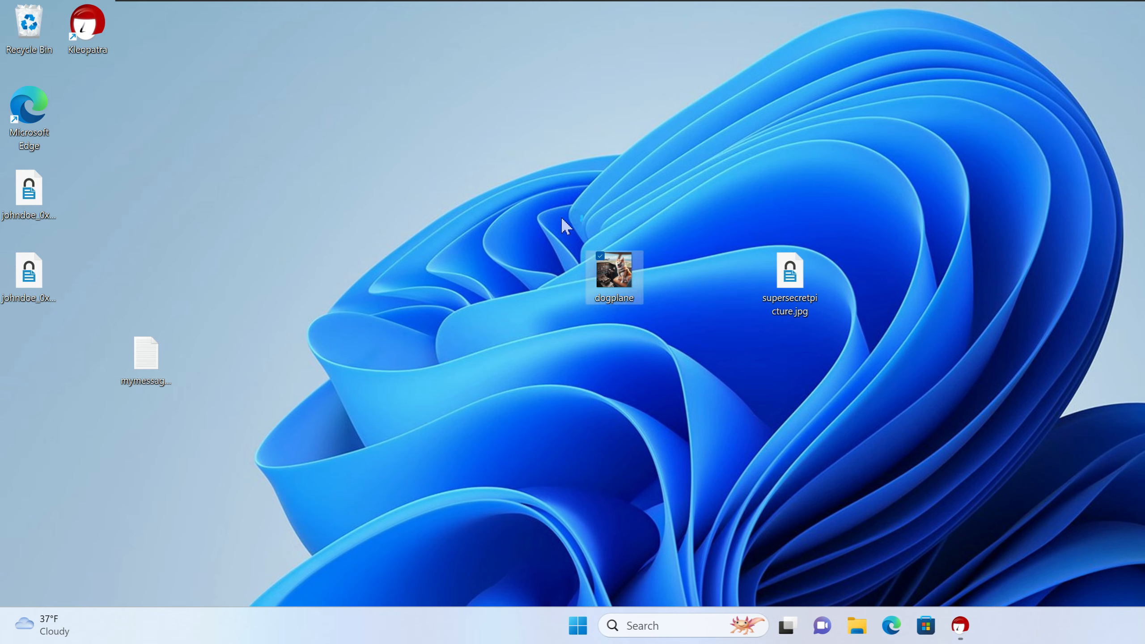
key("Delete")
Open the properties of the encrypted supersecretpicture file and examine its type and size.
right_click(792, 276)
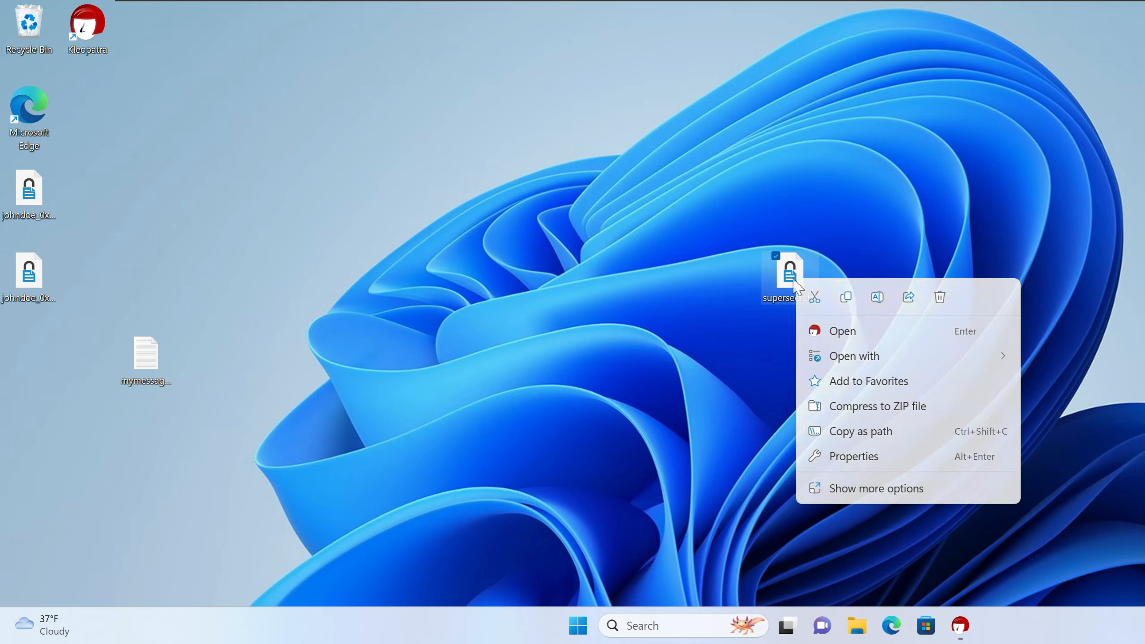
left_click(864, 465)
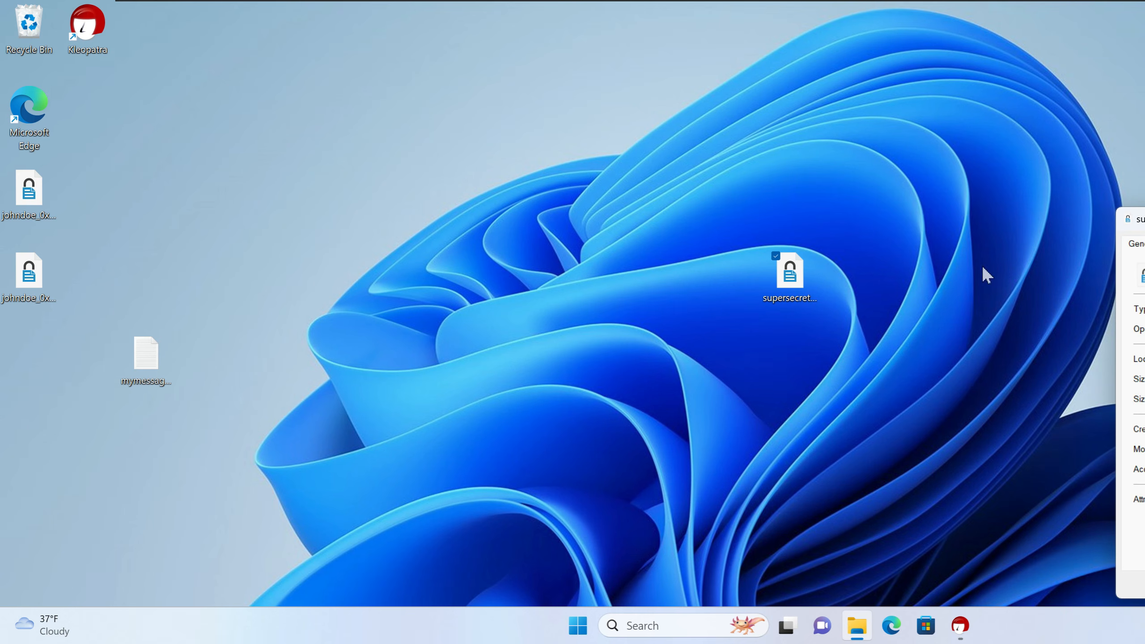
left_click_drag(1144, 220, 862, 182)
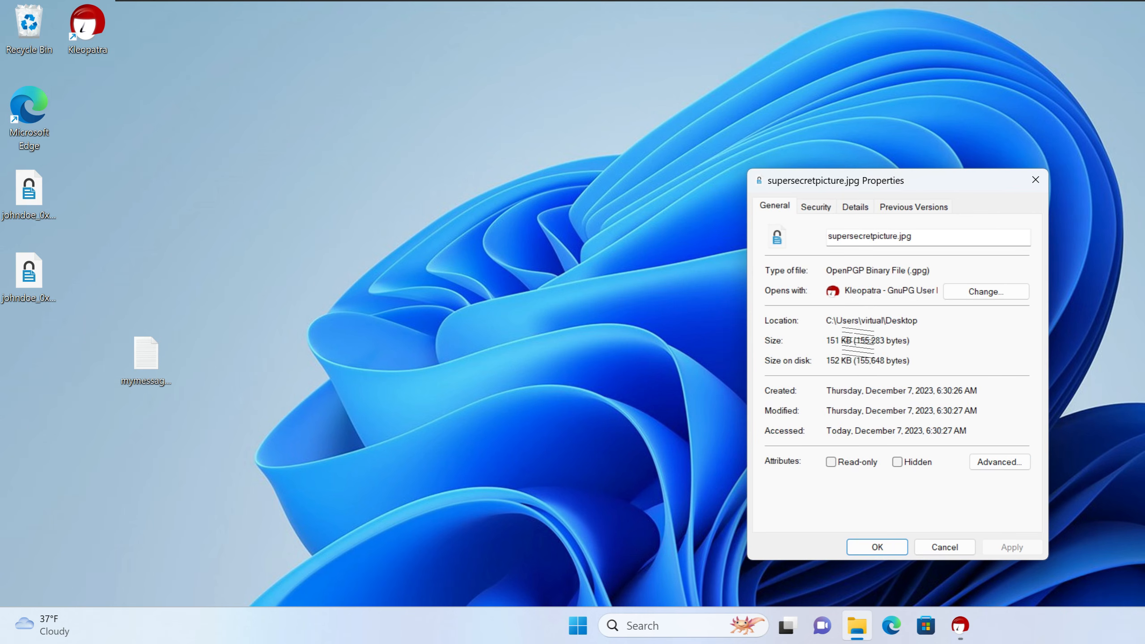
Close the file properties without changes and move the encrypted supersecretpicture file to the upper middle of the desktop.
left_click(944, 547)
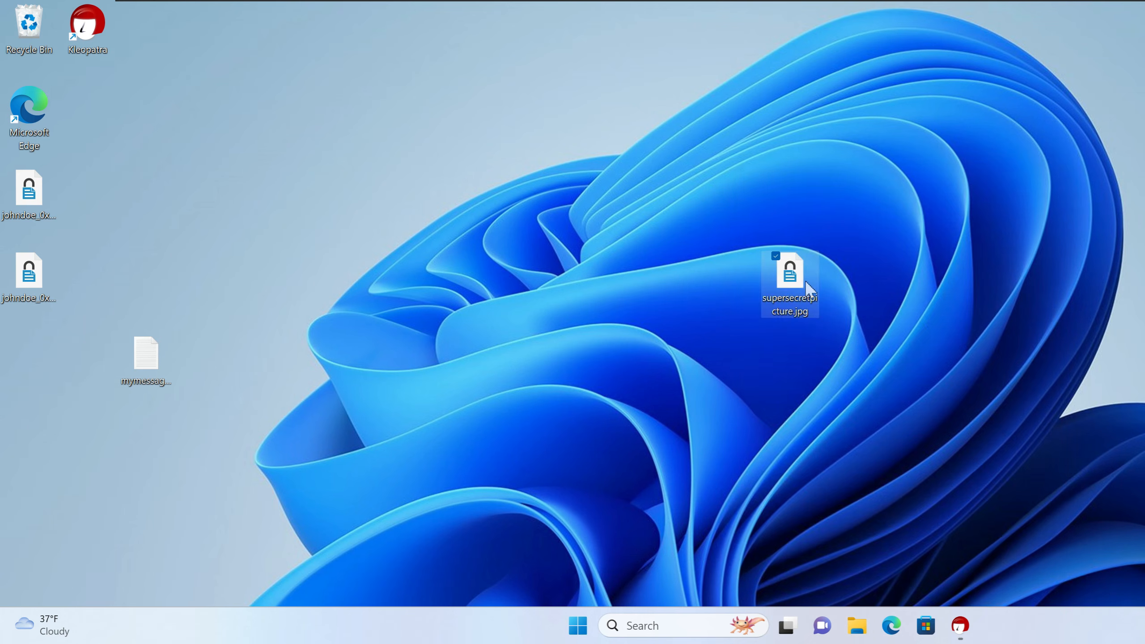
left_click_drag(806, 281, 648, 201)
left_click_drag(738, 309, 568, 162)
left_click(644, 286)
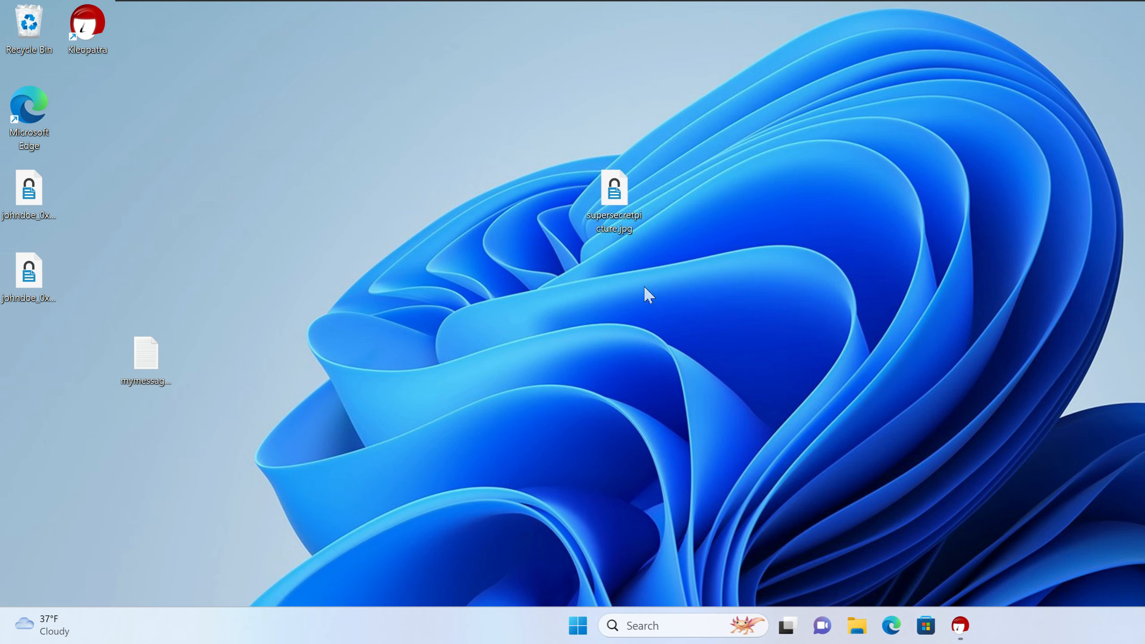
left_click(619, 230)
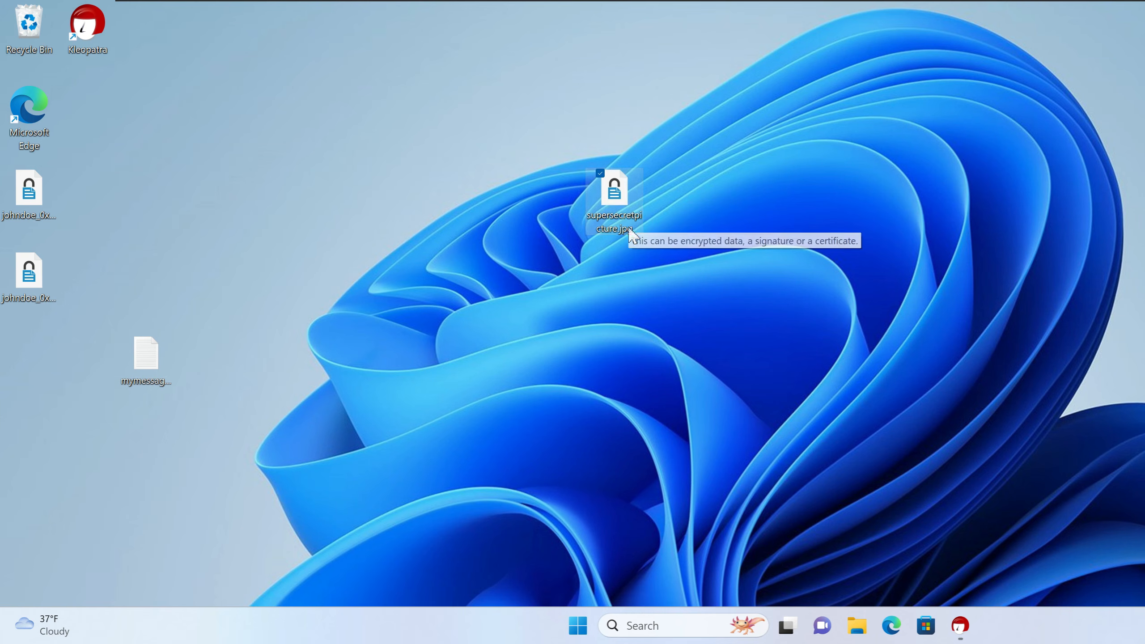
left_click(761, 341)
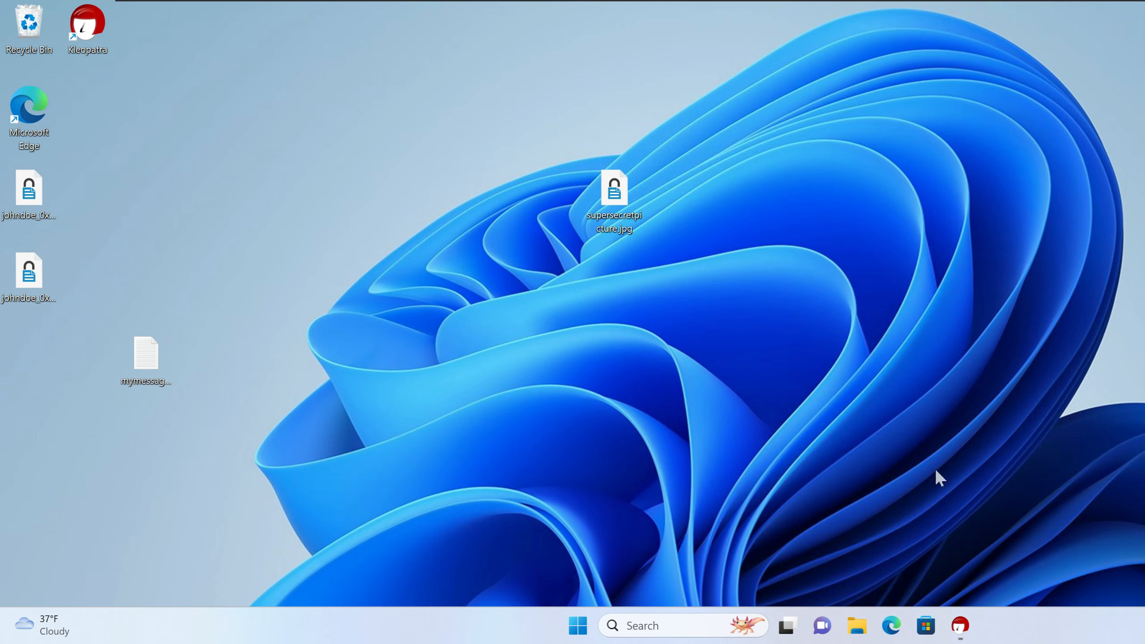
Open the encrypted supersecretpicture file in Kleopatra to decrypt it and verify its signature, moving the results window clear of the file.
right_click(613, 187)
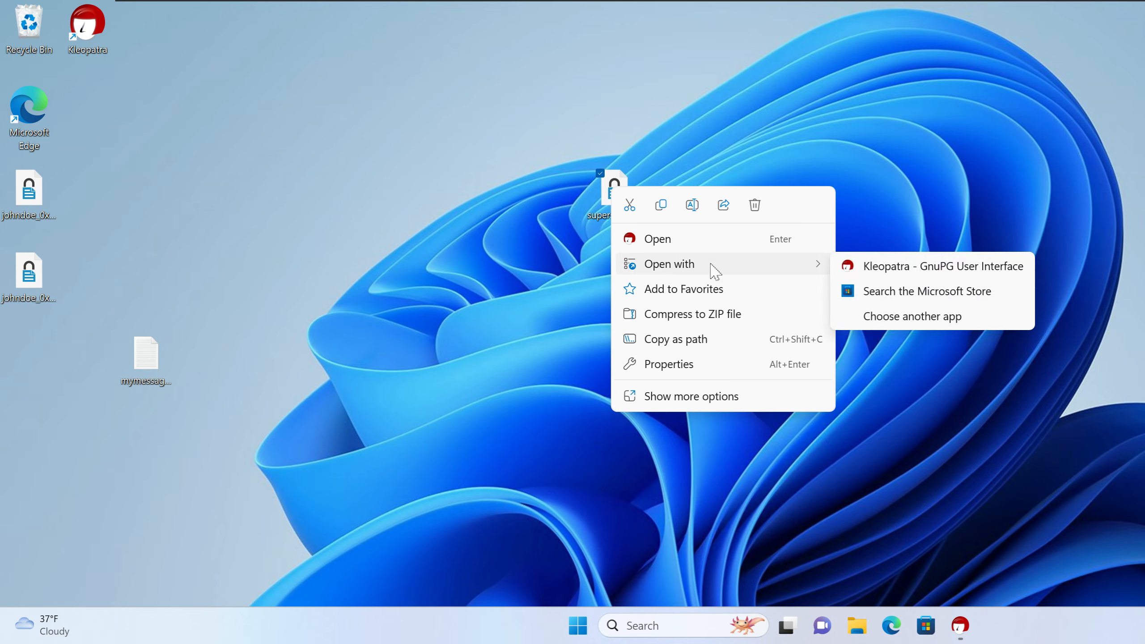
left_click(716, 248)
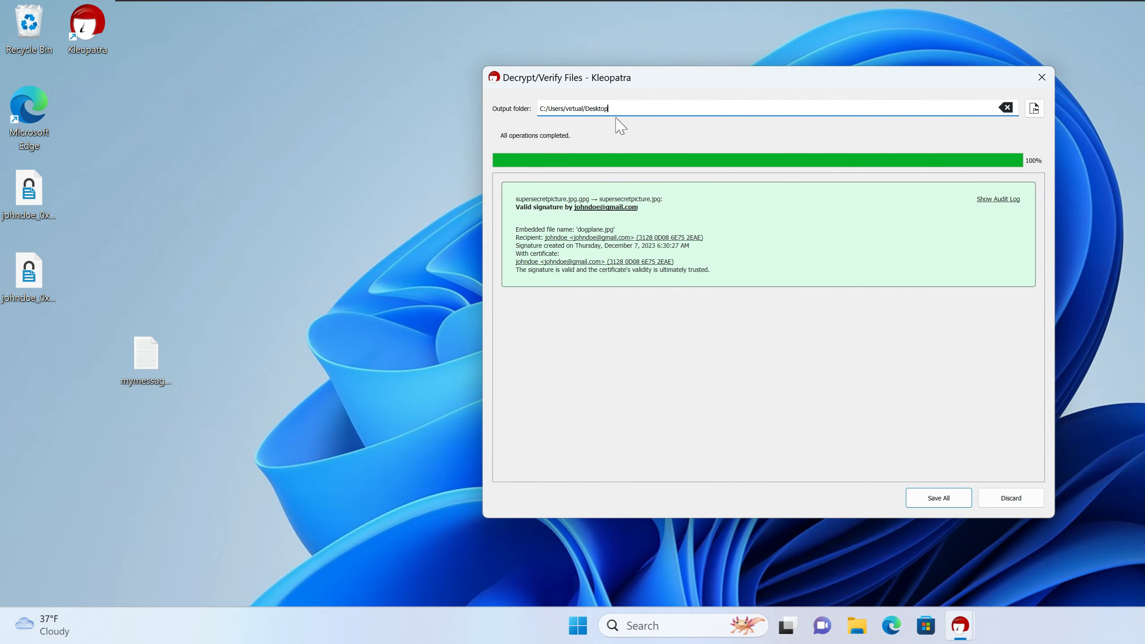
left_click_drag(623, 86, 816, 108)
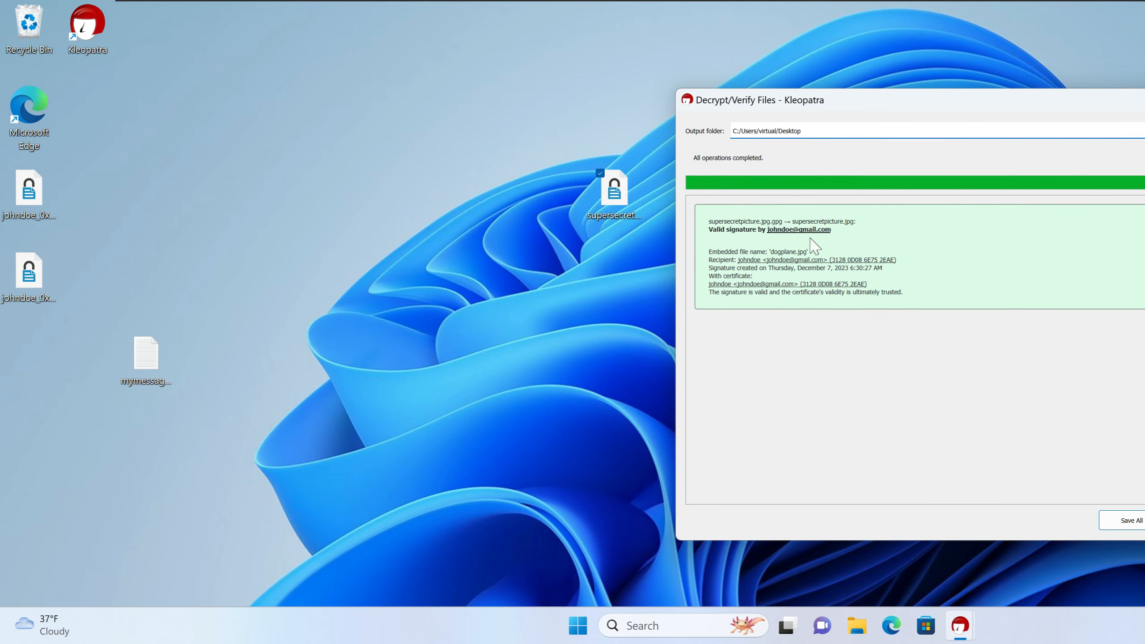
Save the decrypted picture under its original name dogplane.jpg and place it beside the encrypted file on the desktop.
left_click(1126, 520)
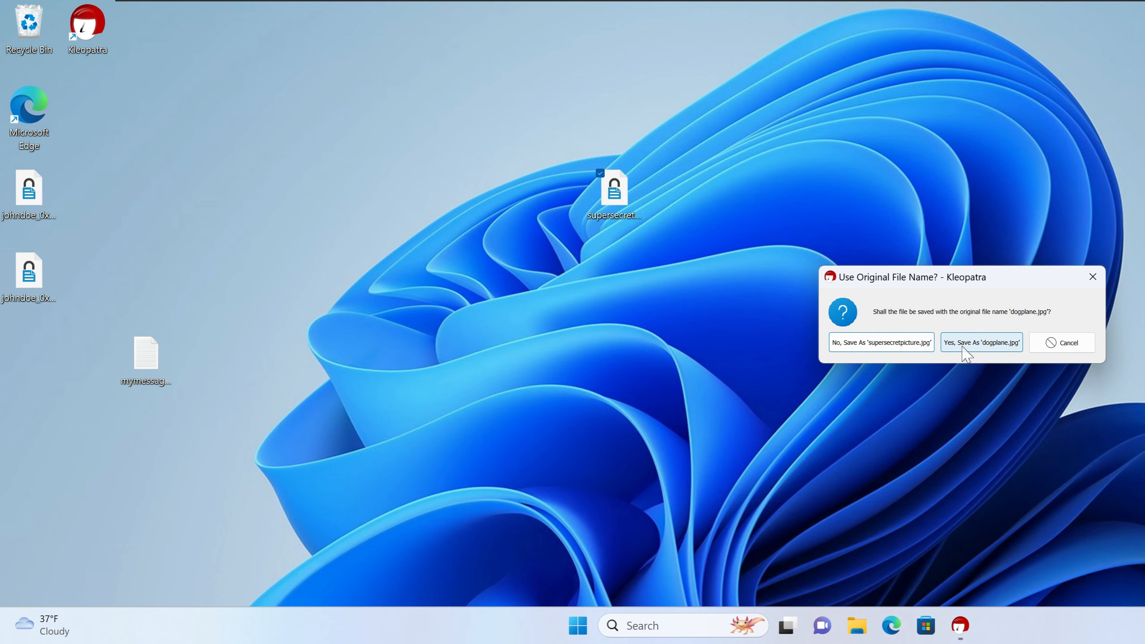
left_click(993, 349)
left_click(204, 289)
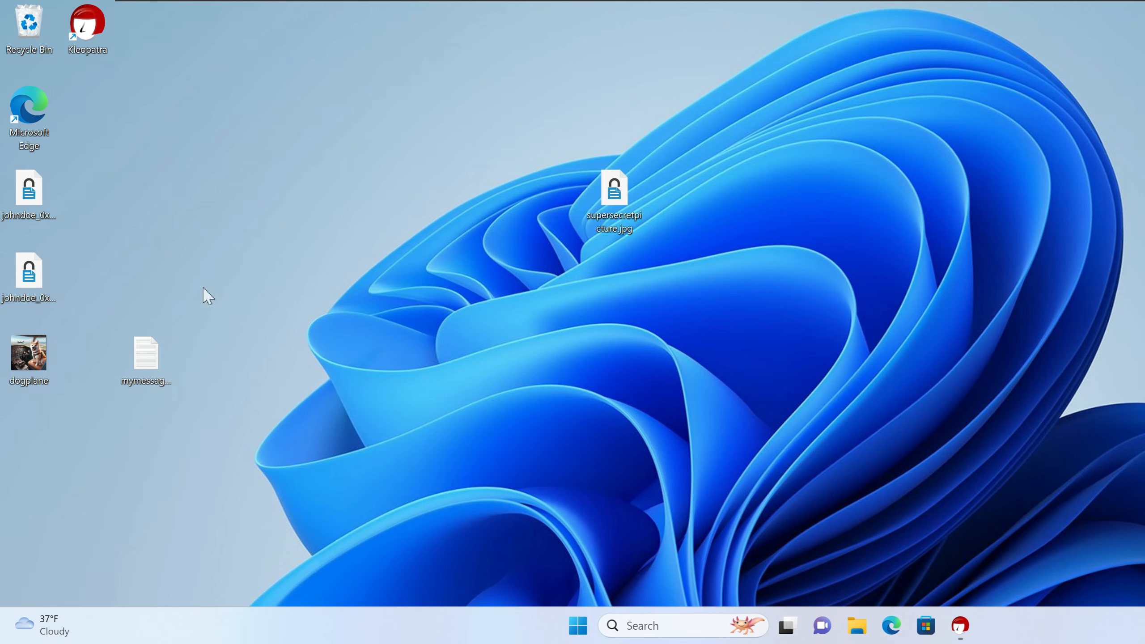
left_click_drag(31, 347, 733, 189)
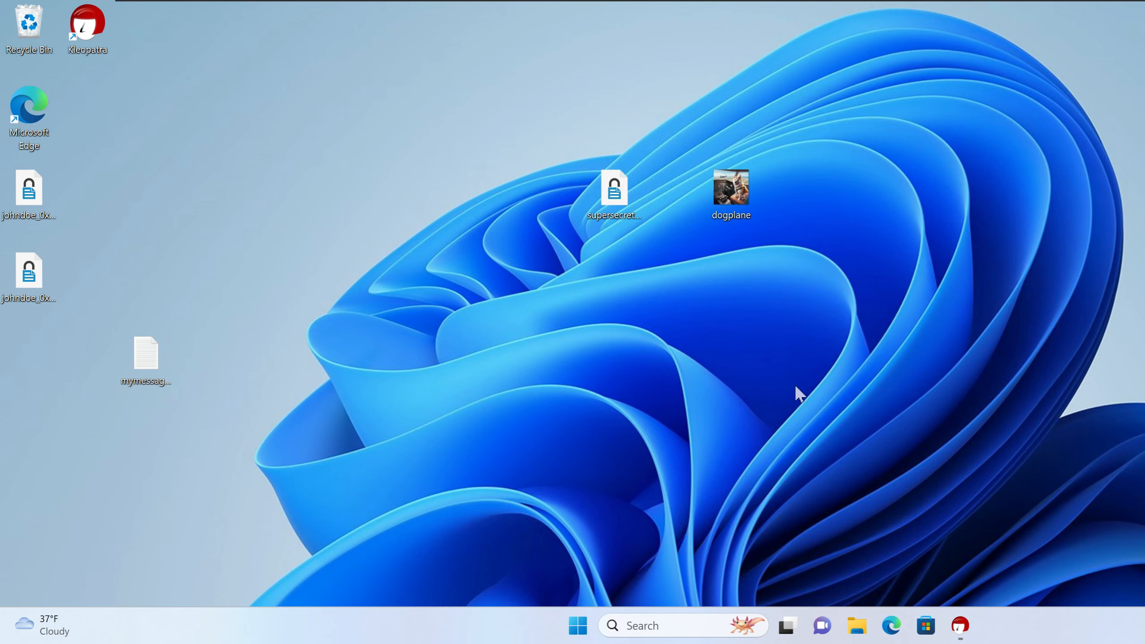